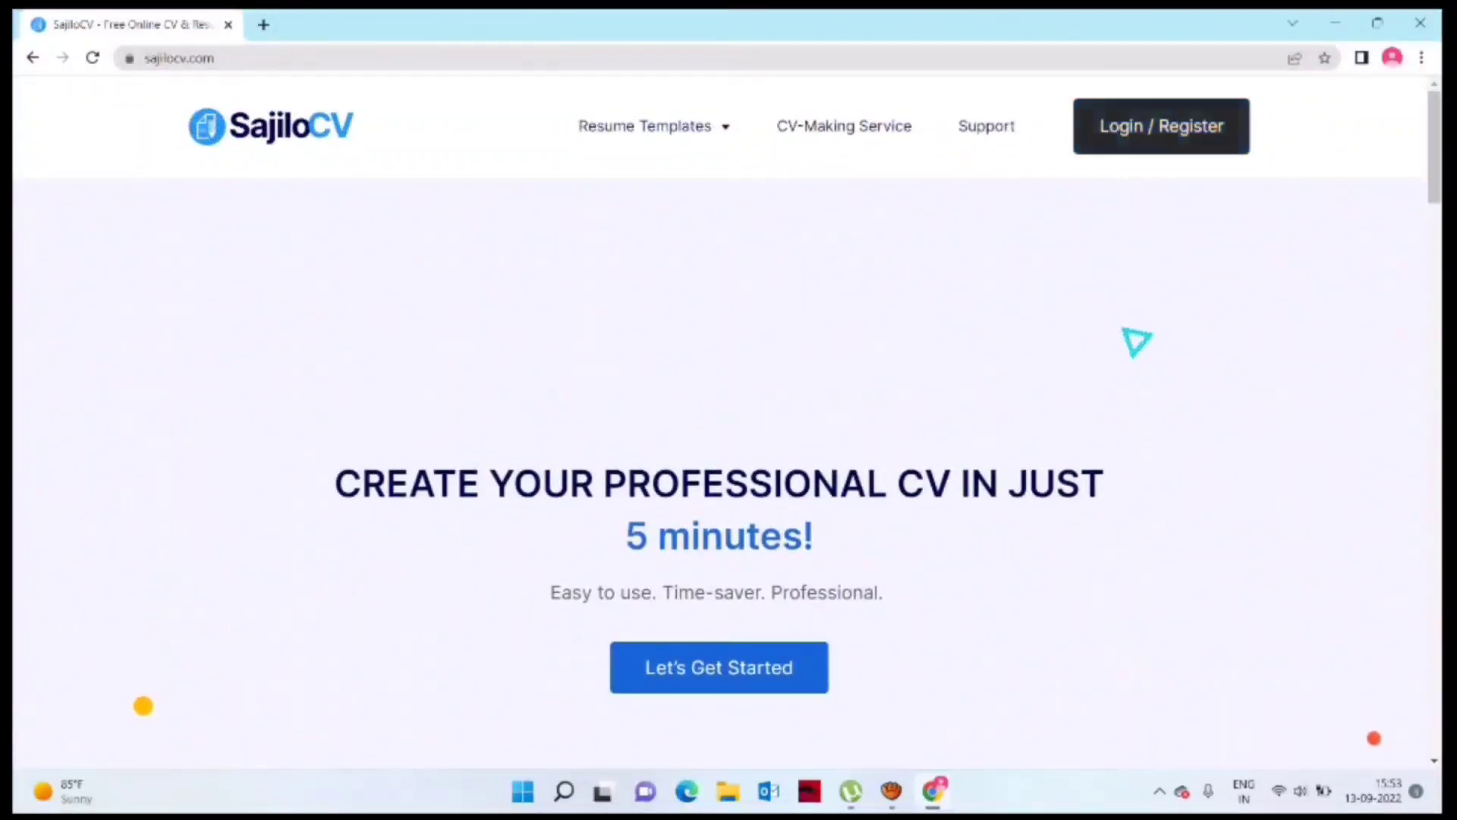
Step: Enter the SajiloCV CV builder from the home page
{"action": "left_click", "coordinate": [1161, 126]}
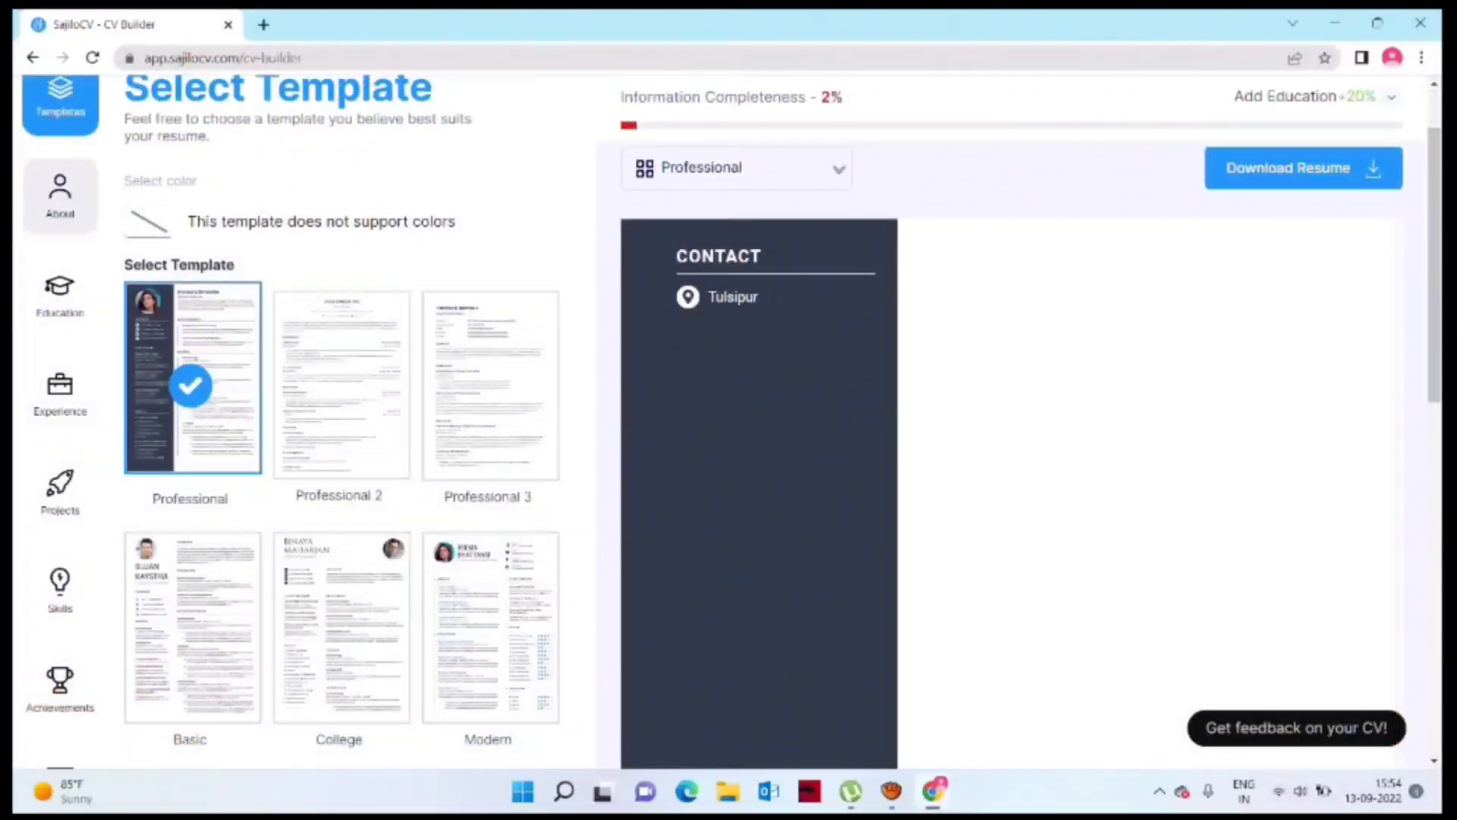
Step: Fill in the first and last name and the motivational trainer and author designation
{"action": "left_click", "coordinate": [60, 197]}
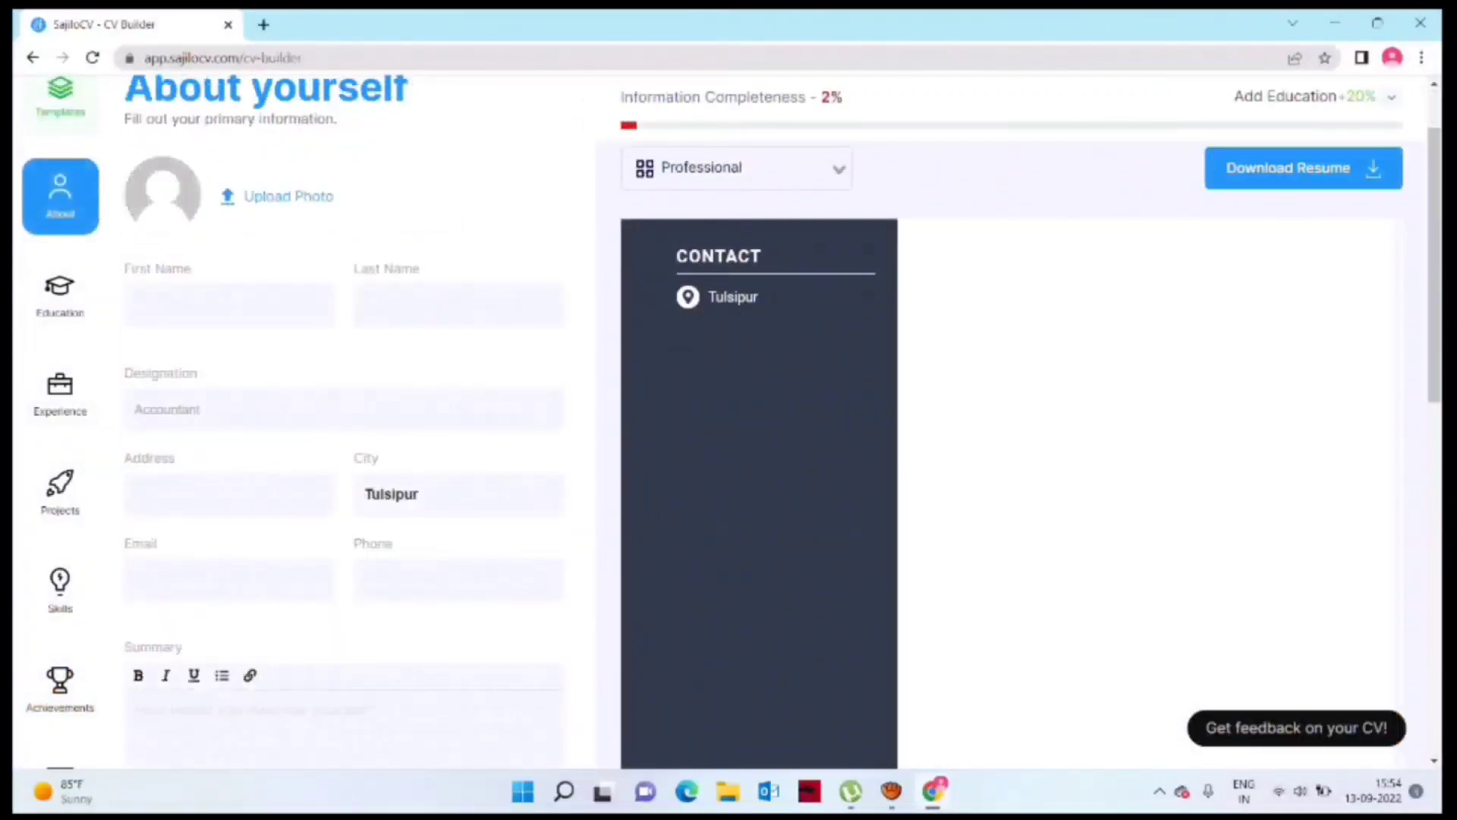
{"action": "left_click", "coordinate": [229, 305]}
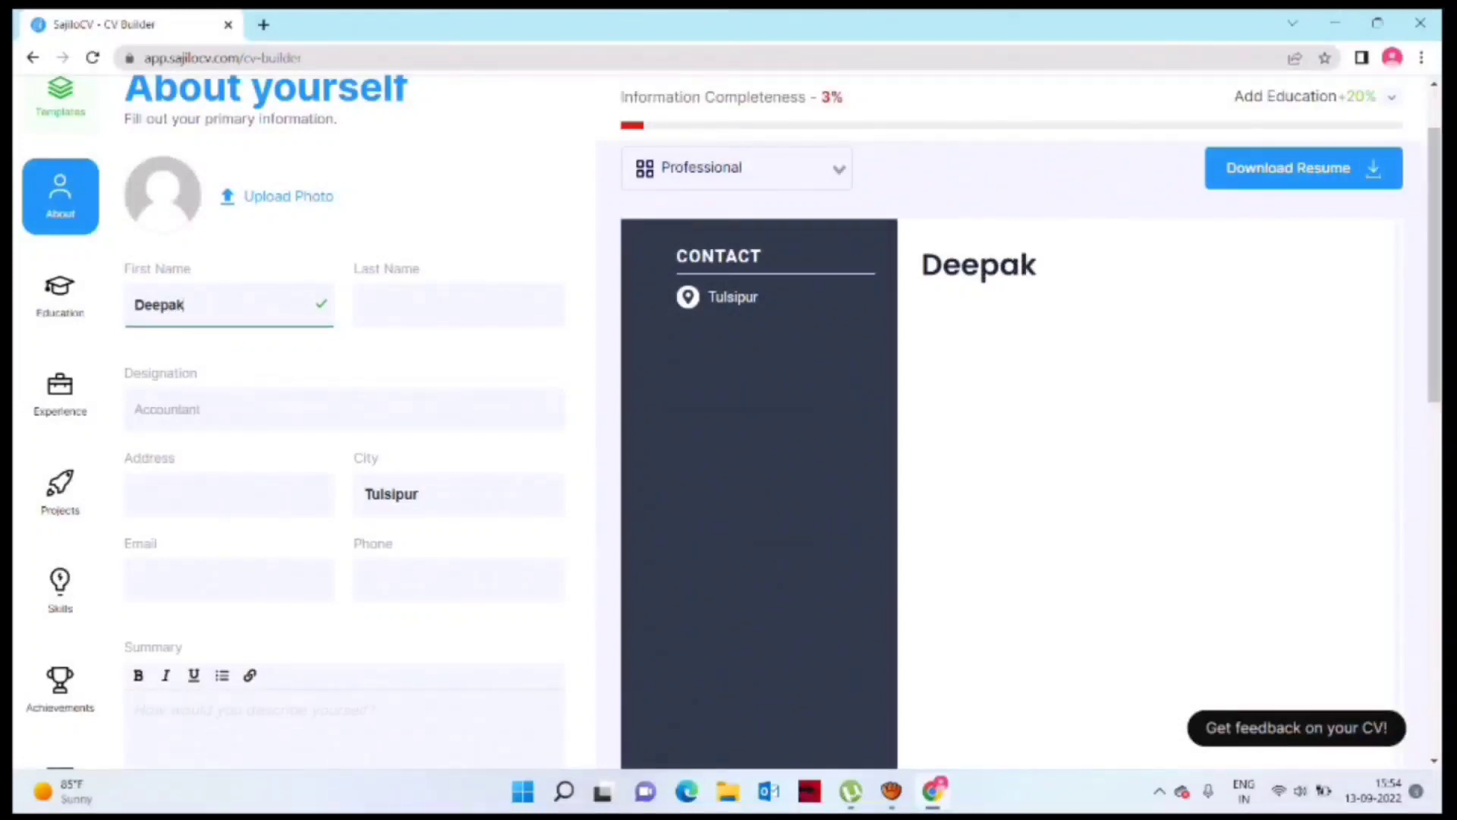
{"action": "key", "text": "Tab"}
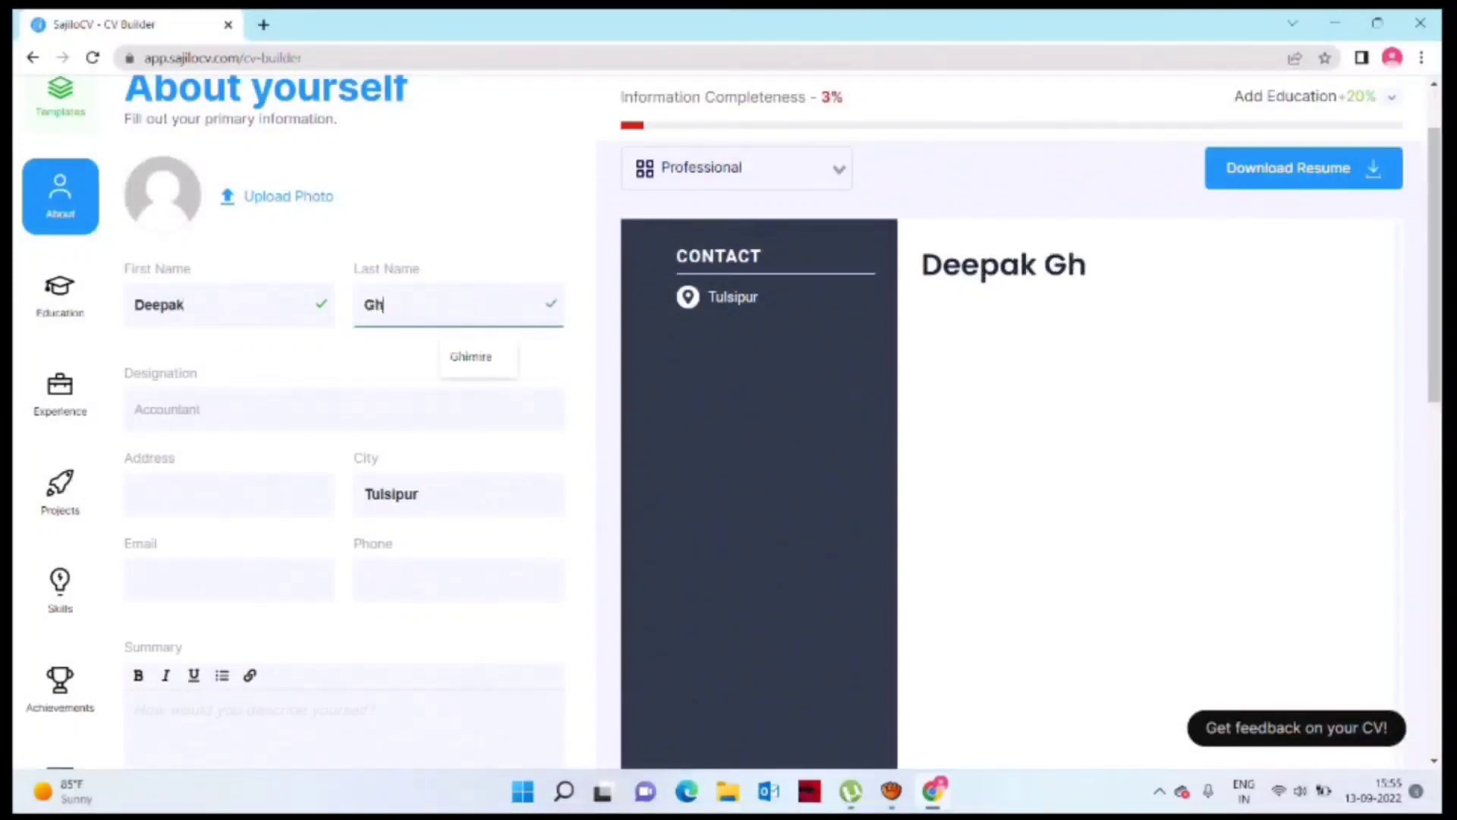
{"action": "key", "text": "Tab"}
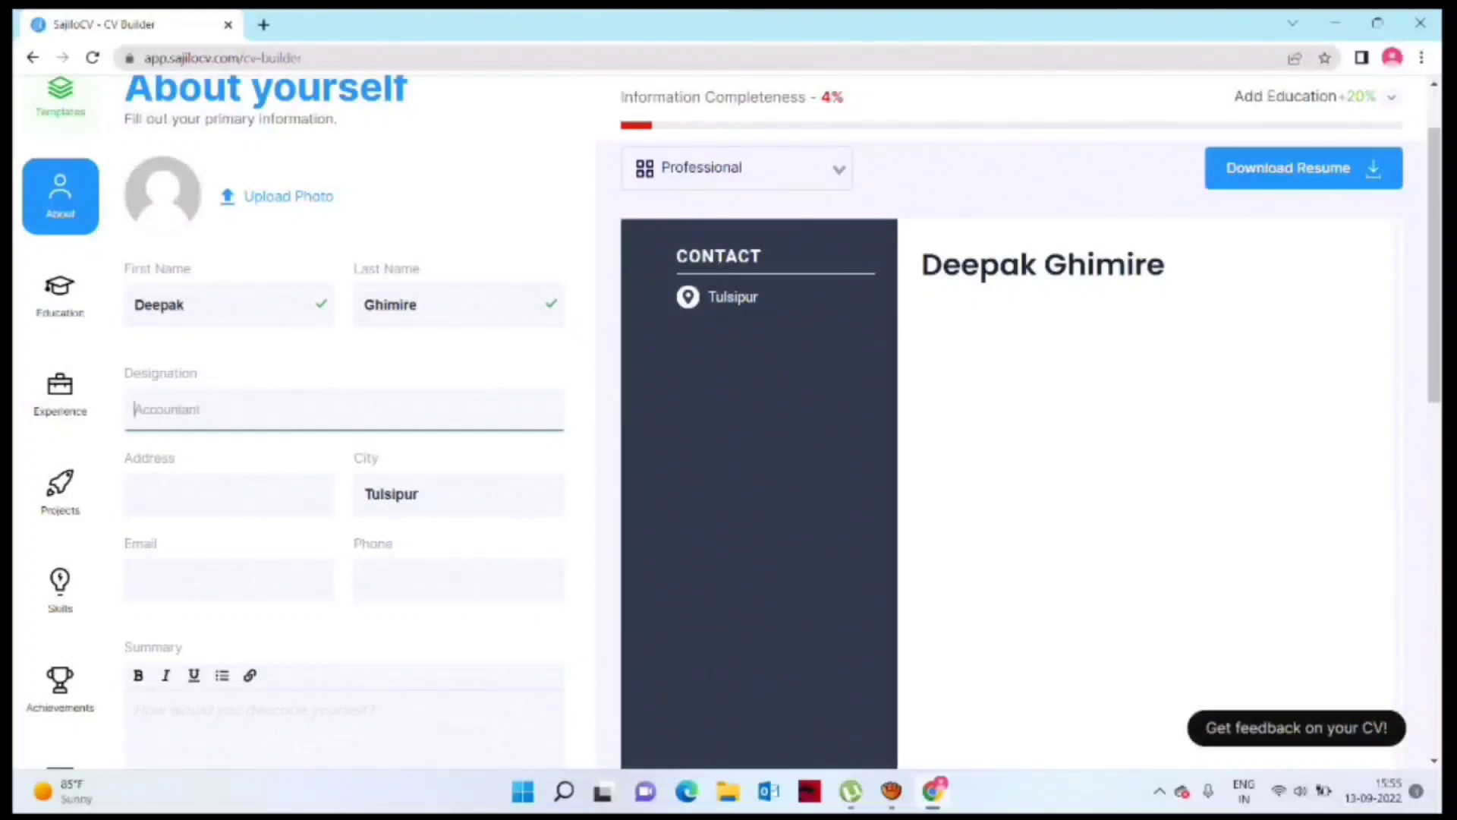
{"action": "type", "text": "MotivationMotivational Trainer & Author"}
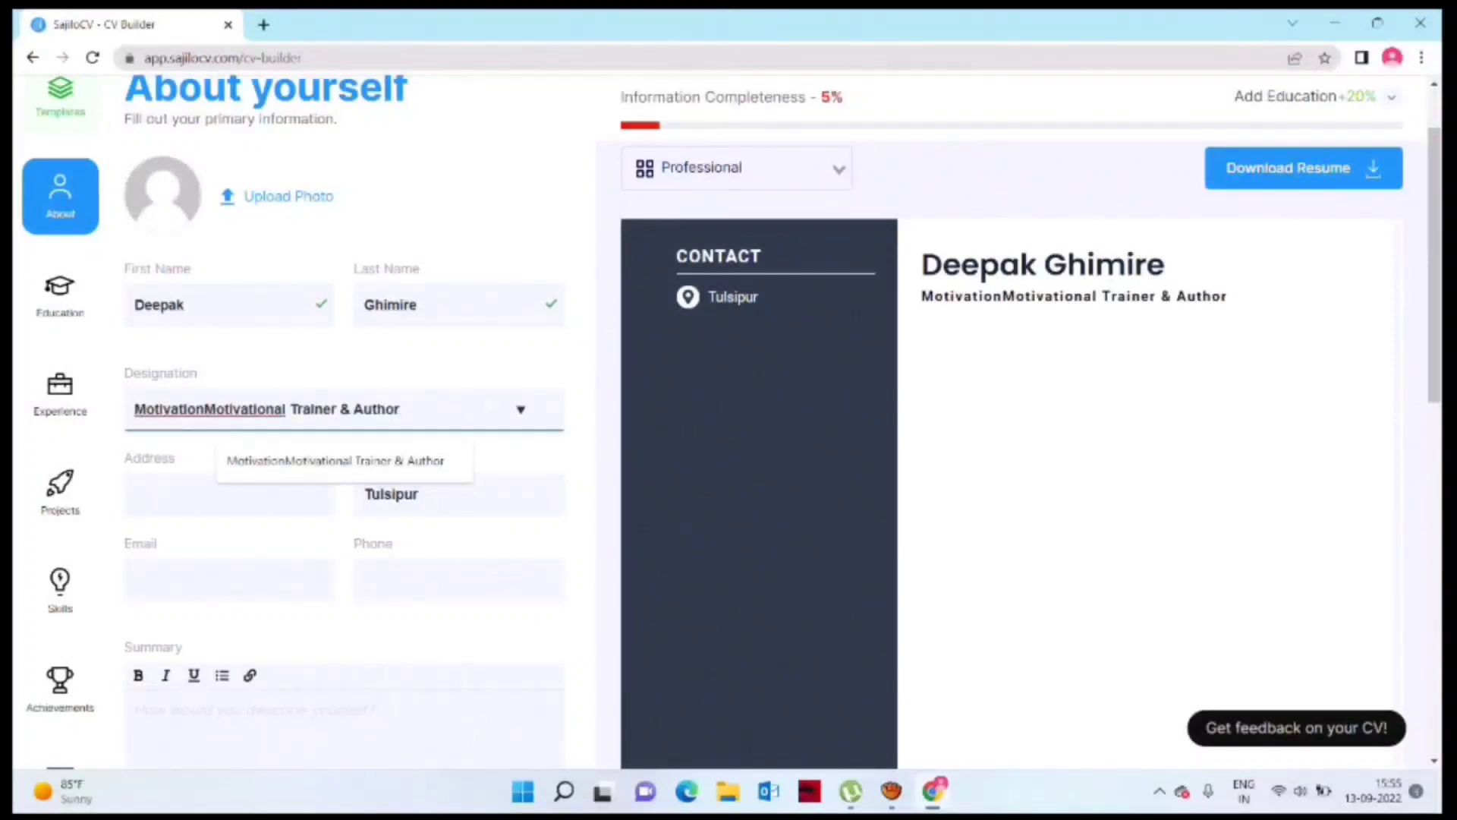
Step: Enter the street address, e-mail address and phone number
{"action": "left_click", "coordinate": [220, 496]}
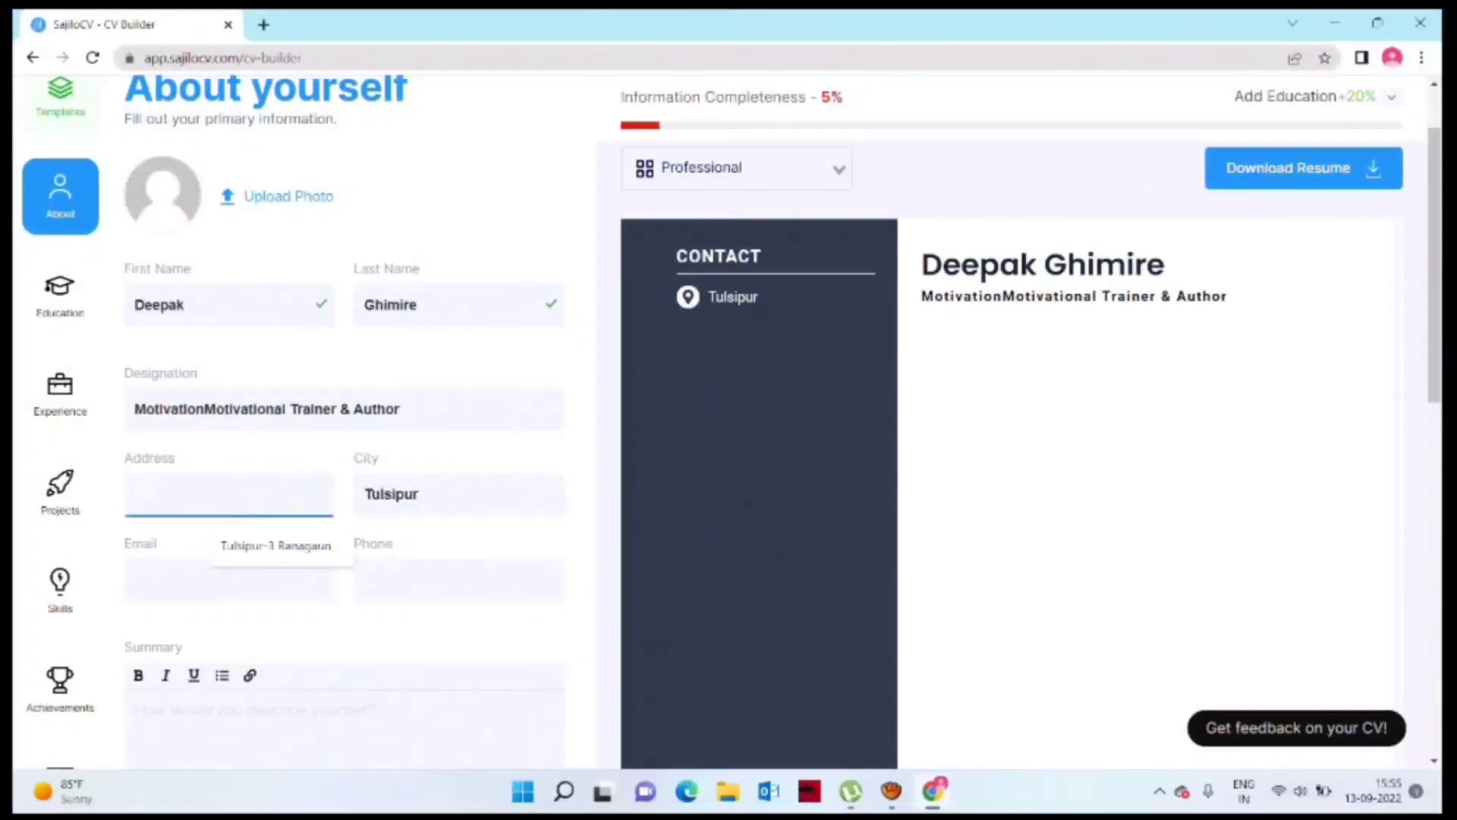
{"action": "type", "text": "Tulsipur -3"}
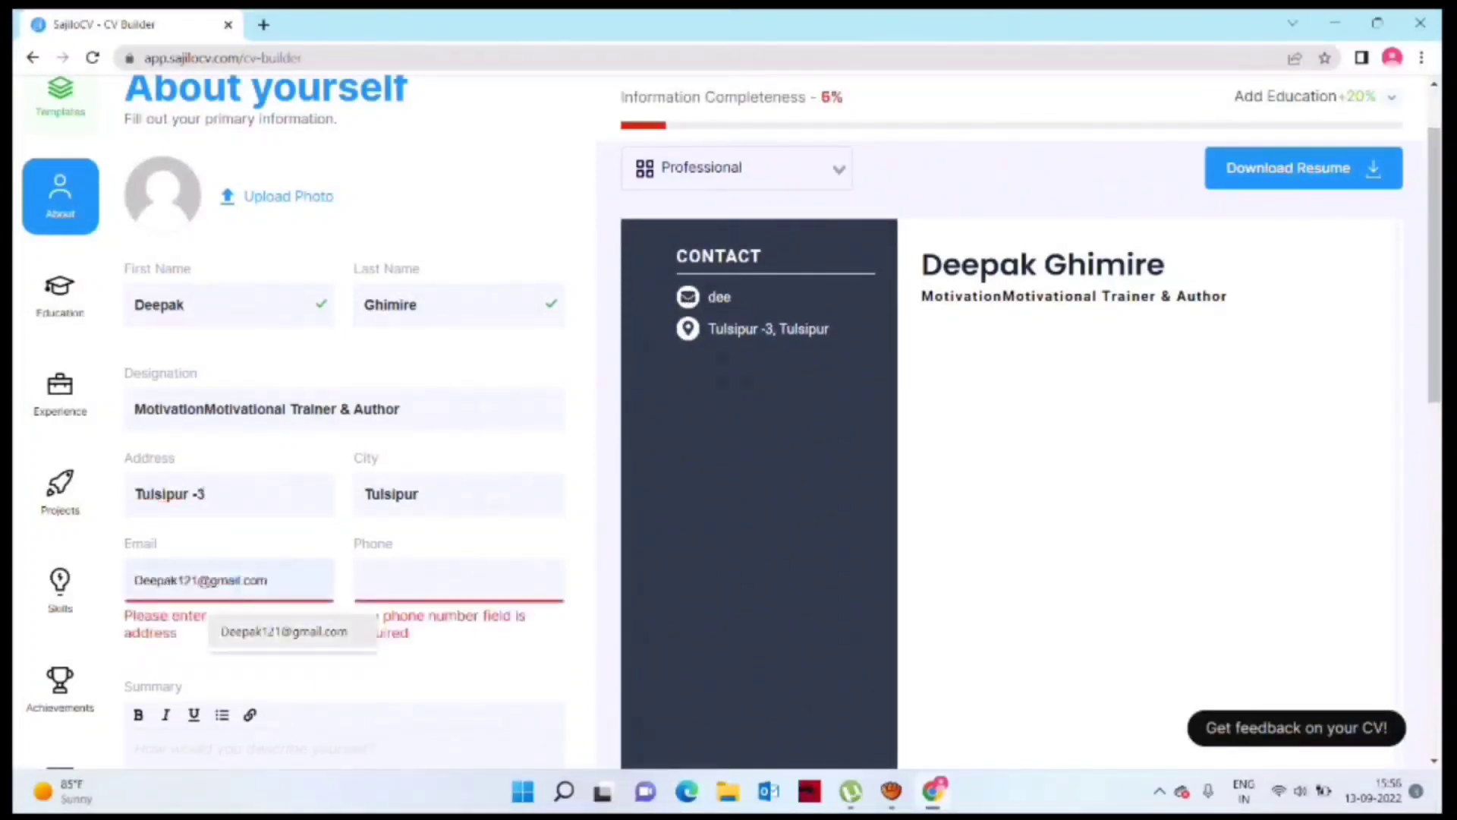
{"action": "left_click", "coordinate": [292, 631]}
{"action": "left_click", "coordinate": [459, 579]}
{"action": "type", "text": "9"}
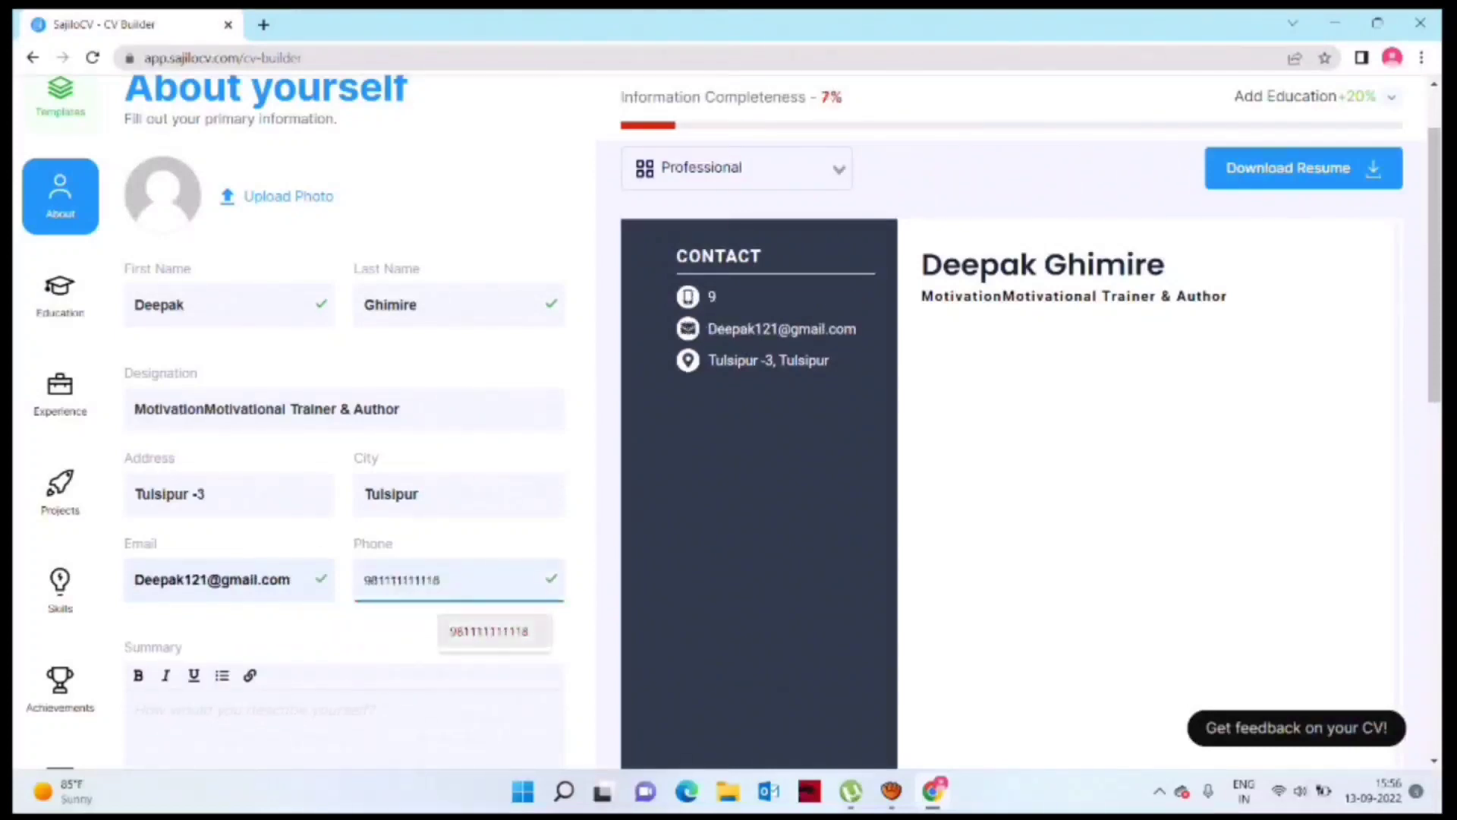
{"action": "left_click", "coordinate": [490, 632]}
Step: Write the summary 'i am the motivational speaker and business couch.'
{"action": "left_click", "coordinate": [341, 712]}
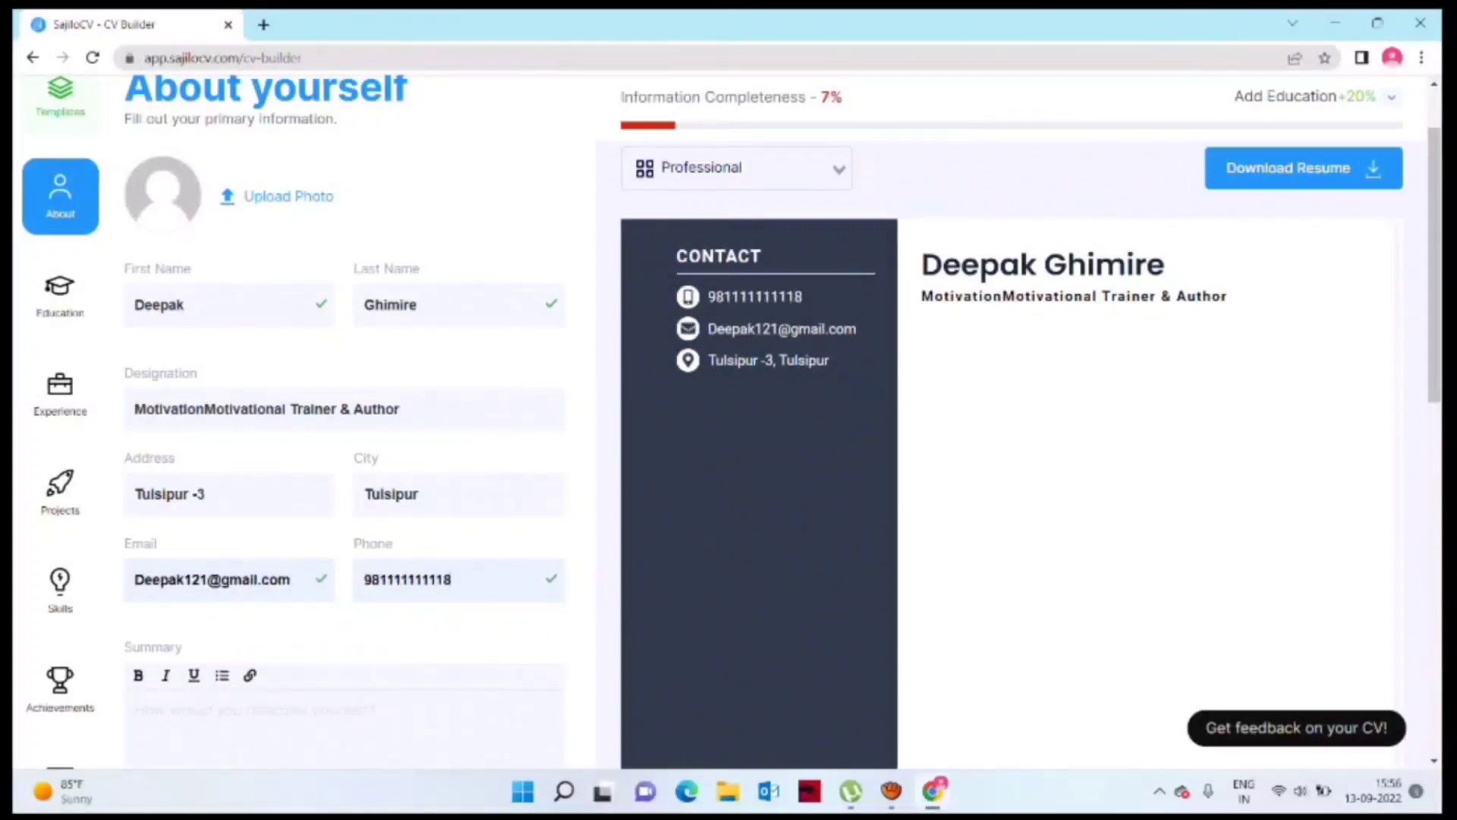
{"action": "type", "text": "i am the motivational speaker and bus"}
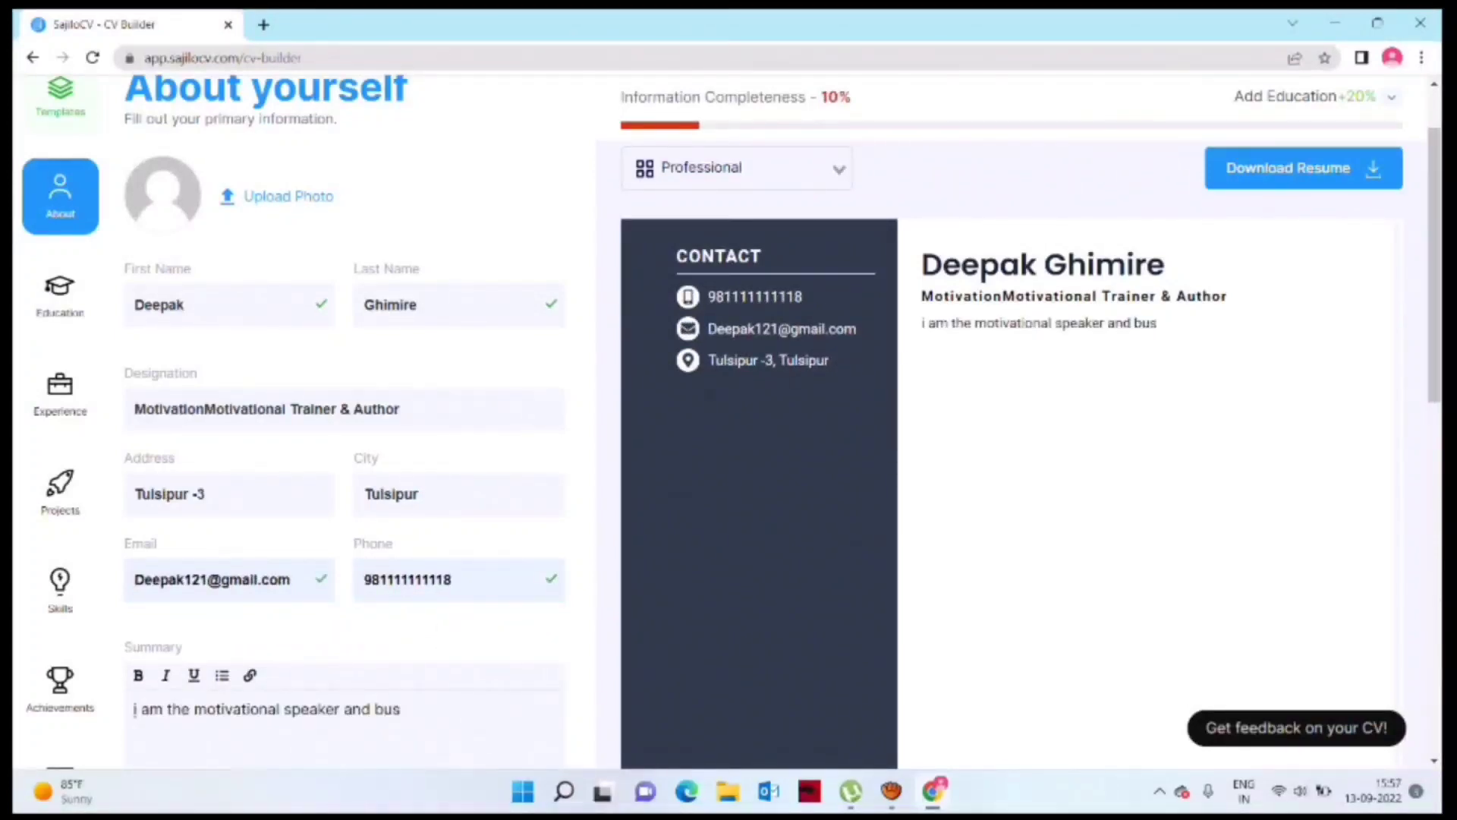
{"action": "type", "text": "iness couch."}
{"action": "scroll", "coordinate": [345, 424], "scroll_direction": "down", "scroll_amount": 5}
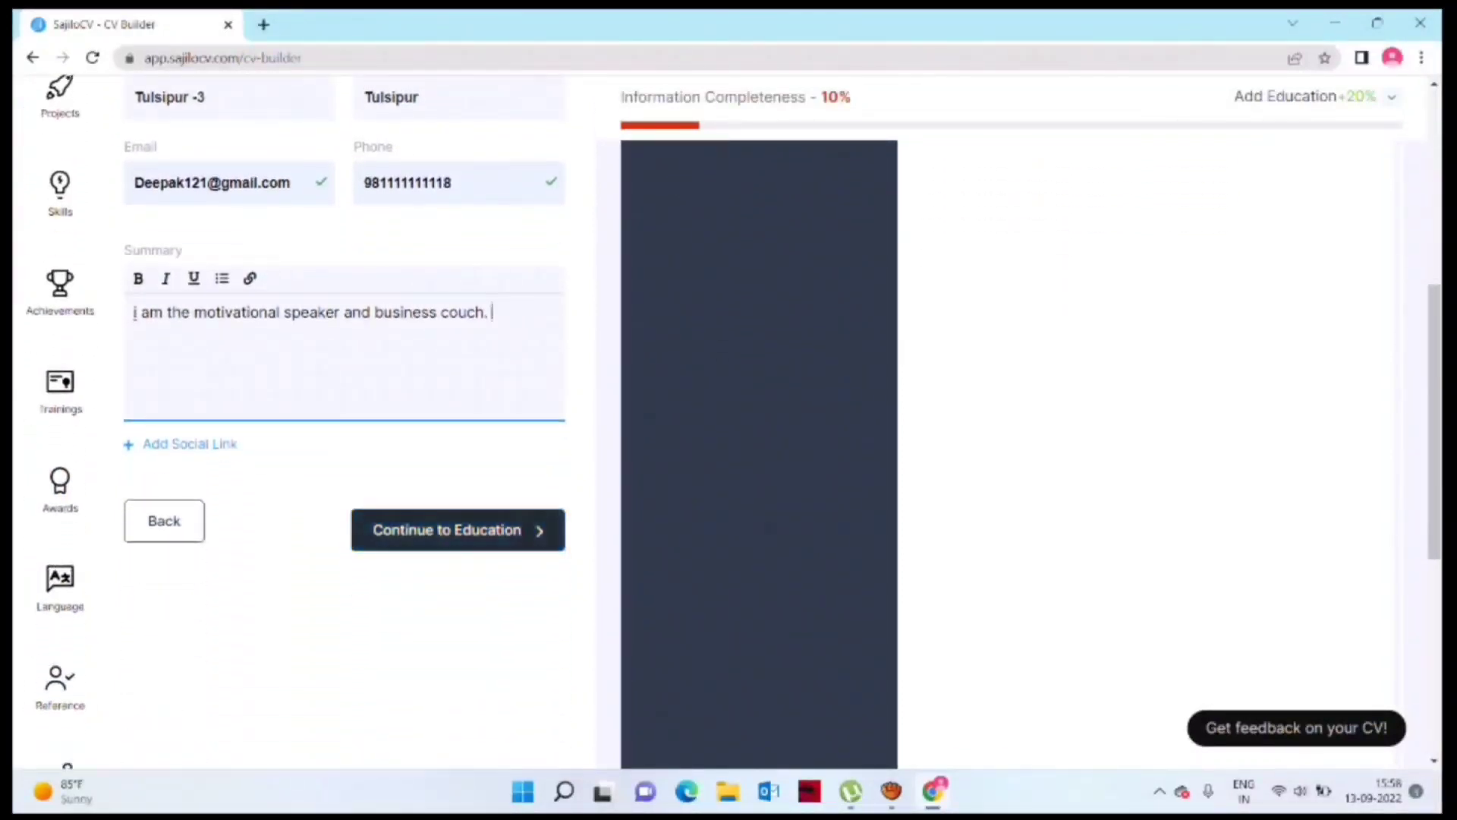
Step: Enter school 'novex international collage' and degree 'Bachler in Business'
{"action": "left_click", "coordinate": [455, 567]}
{"action": "scroll", "coordinate": [455, 567], "scroll_direction": "up", "scroll_amount": 2}
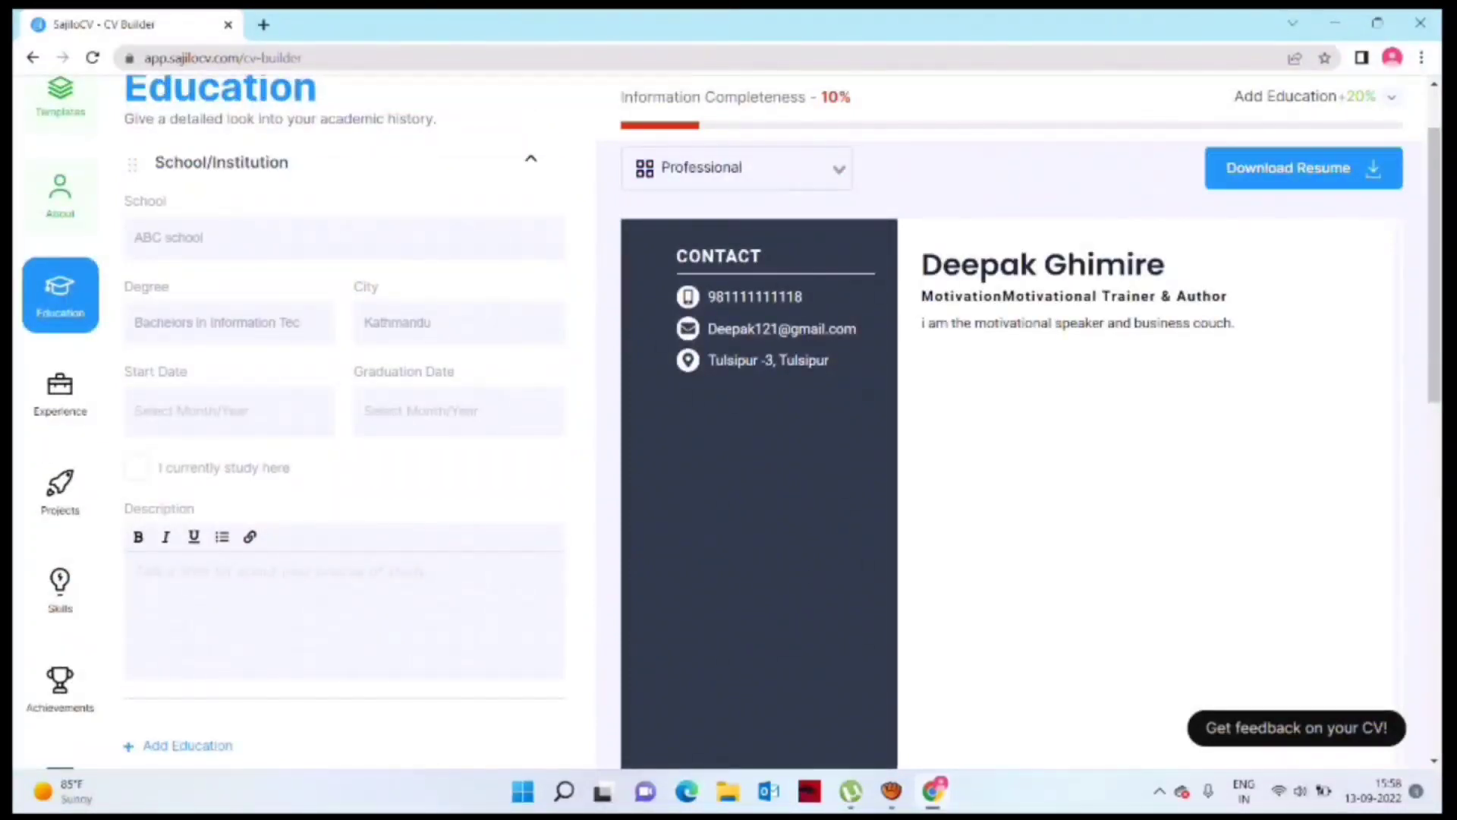
{"action": "left_click", "coordinate": [531, 159]}
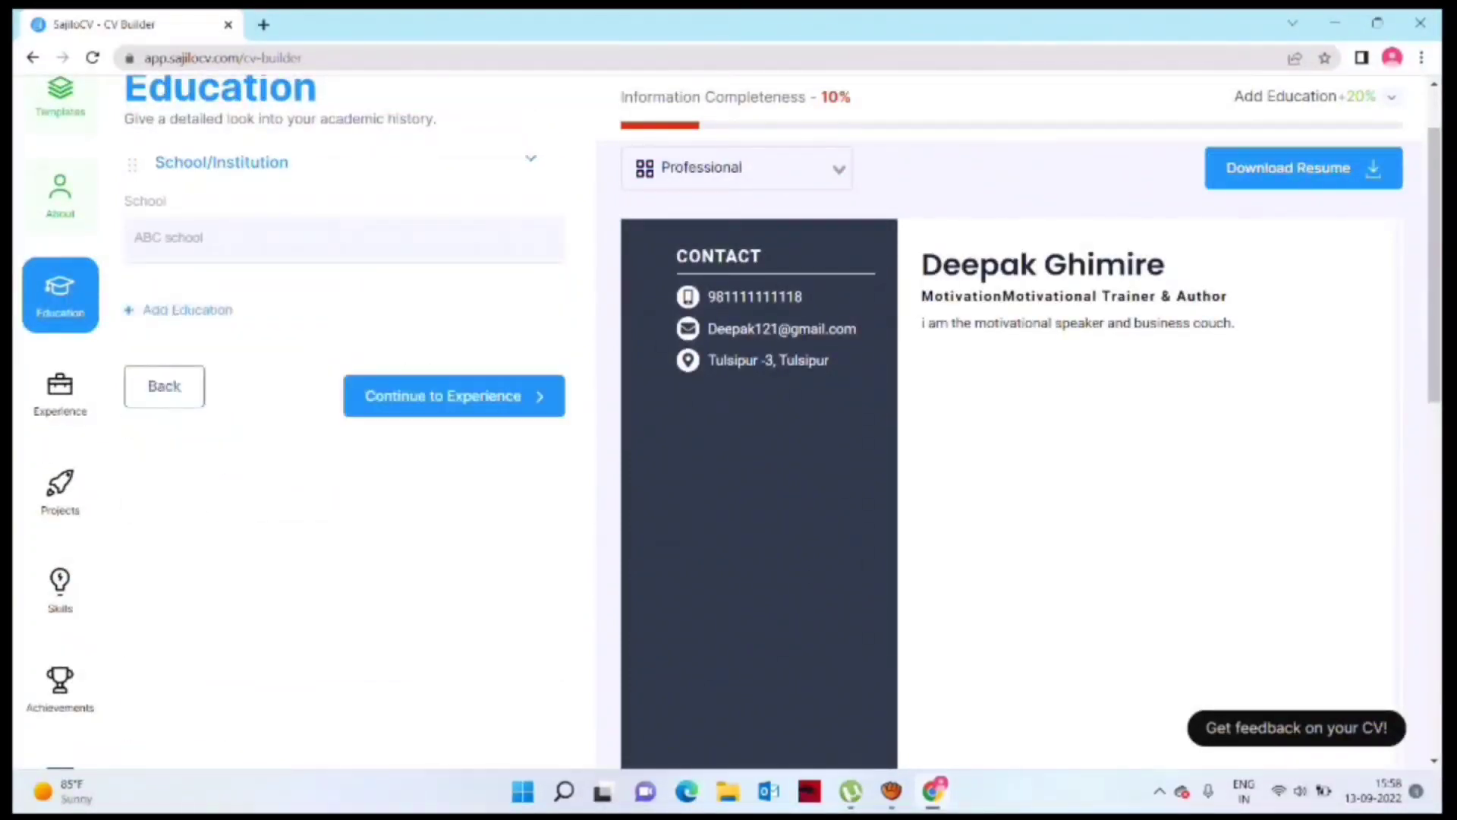
{"action": "left_click", "coordinate": [530, 159]}
{"action": "left_click", "coordinate": [228, 238]}
{"action": "type", "text": "novex int"}
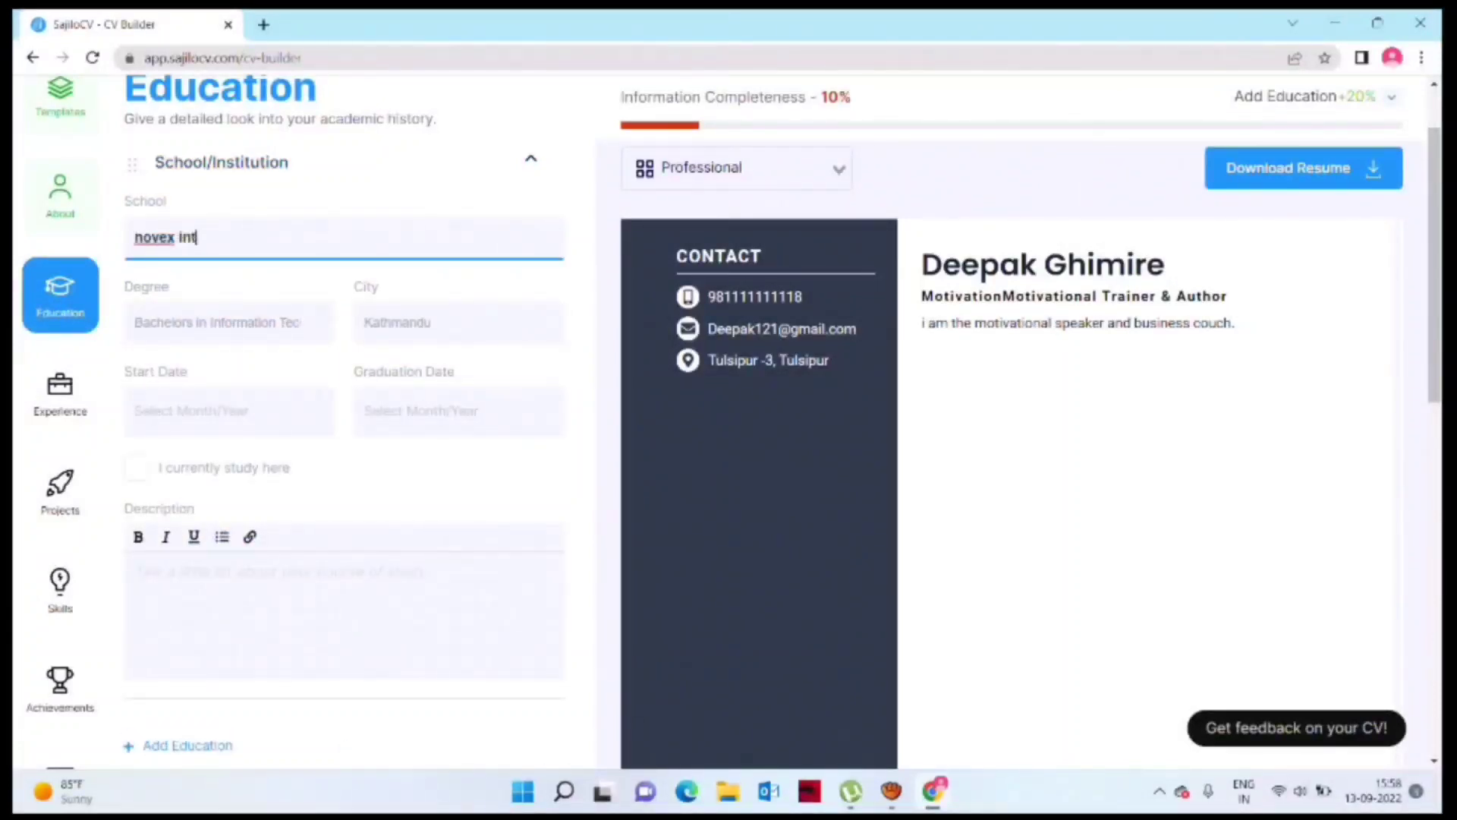
{"action": "type", "text": "ernational collage"}
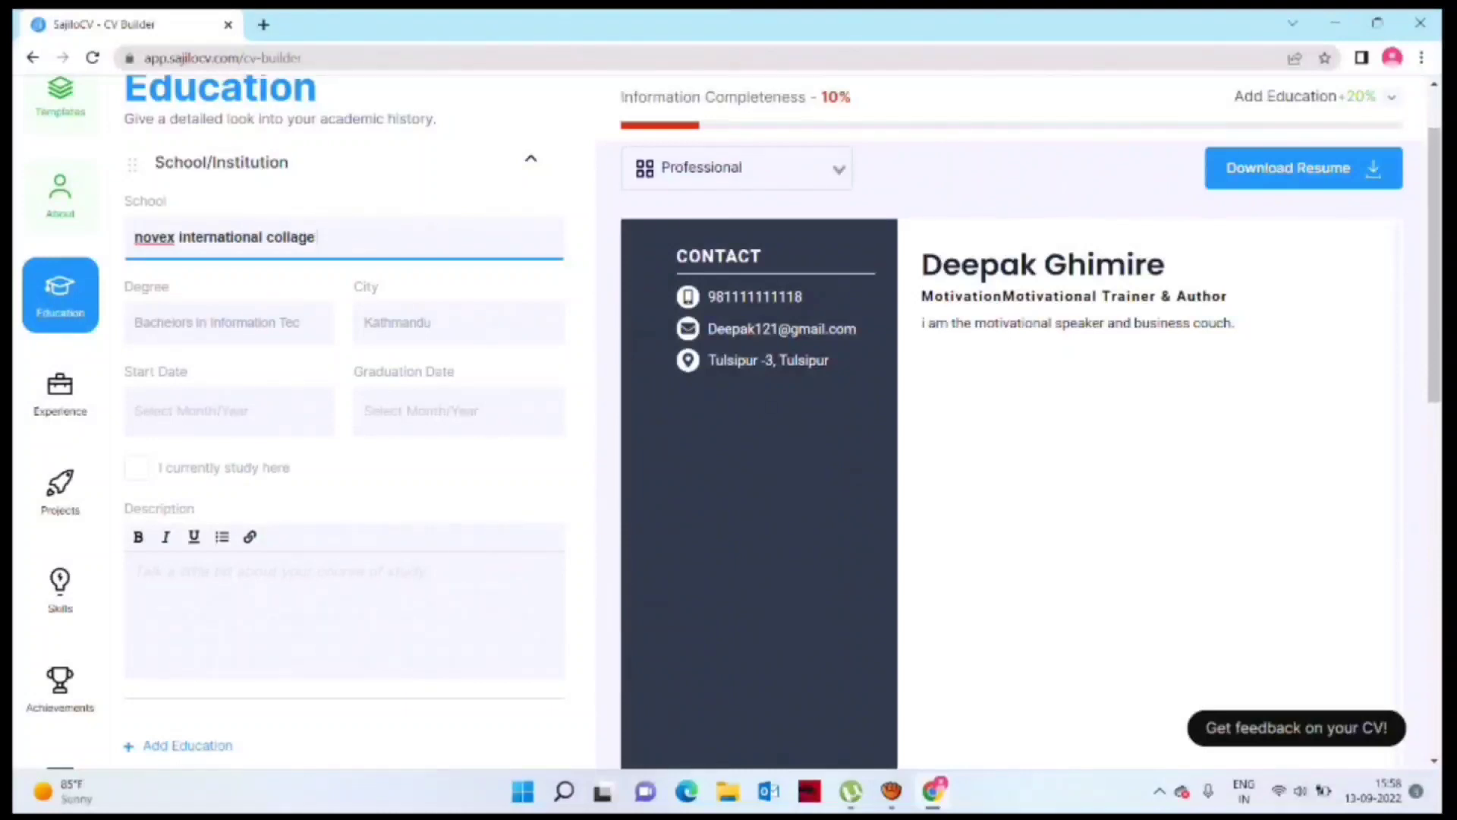
{"action": "left_click", "coordinate": [229, 323]}
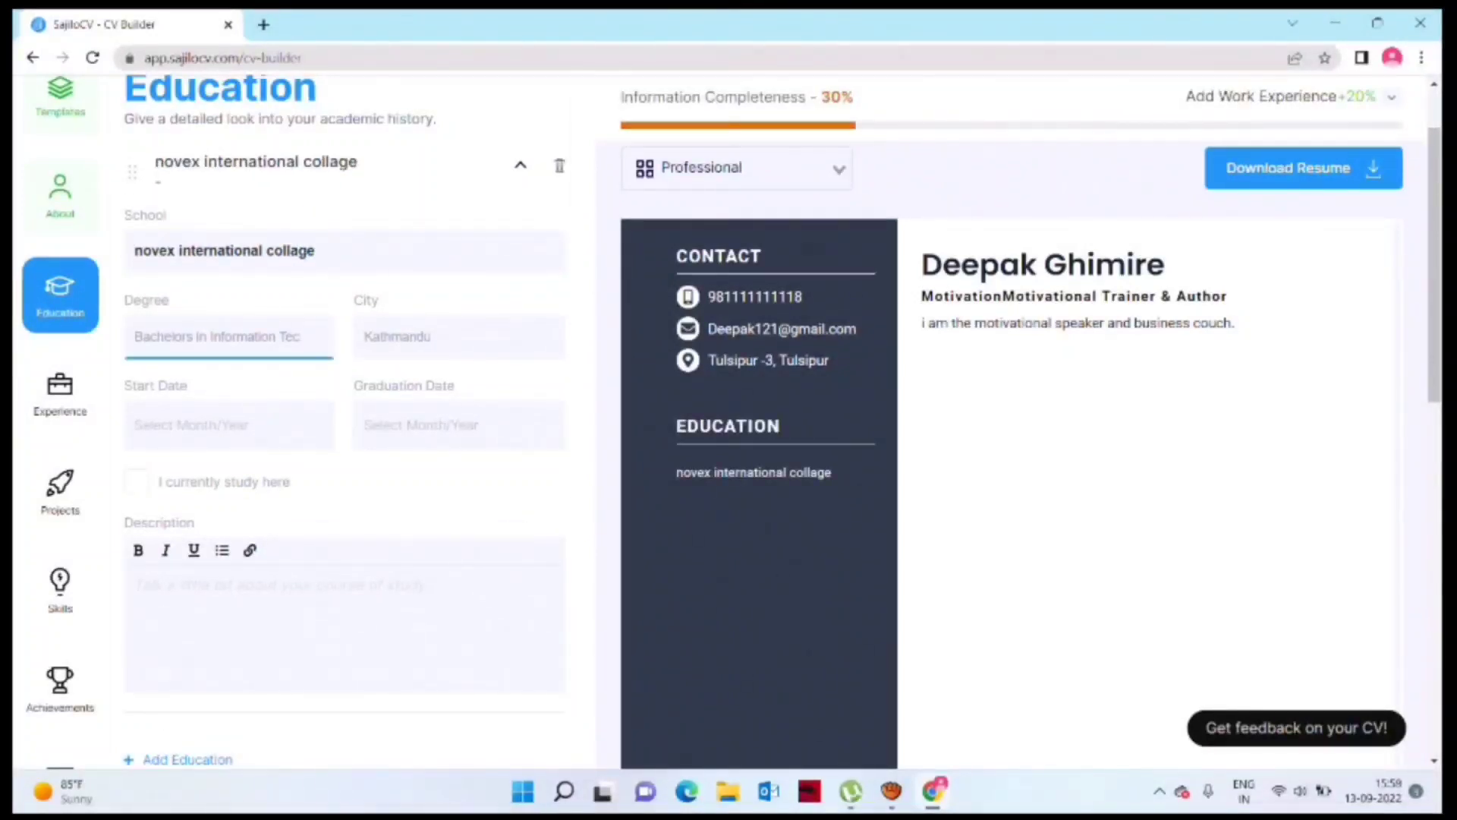
{"action": "type", "text": "Bachler in Buss"}
{"action": "key", "text": "BackSpace"}
{"action": "key", "text": "BackSpace"}
{"action": "type", "text": "siness Edu"}
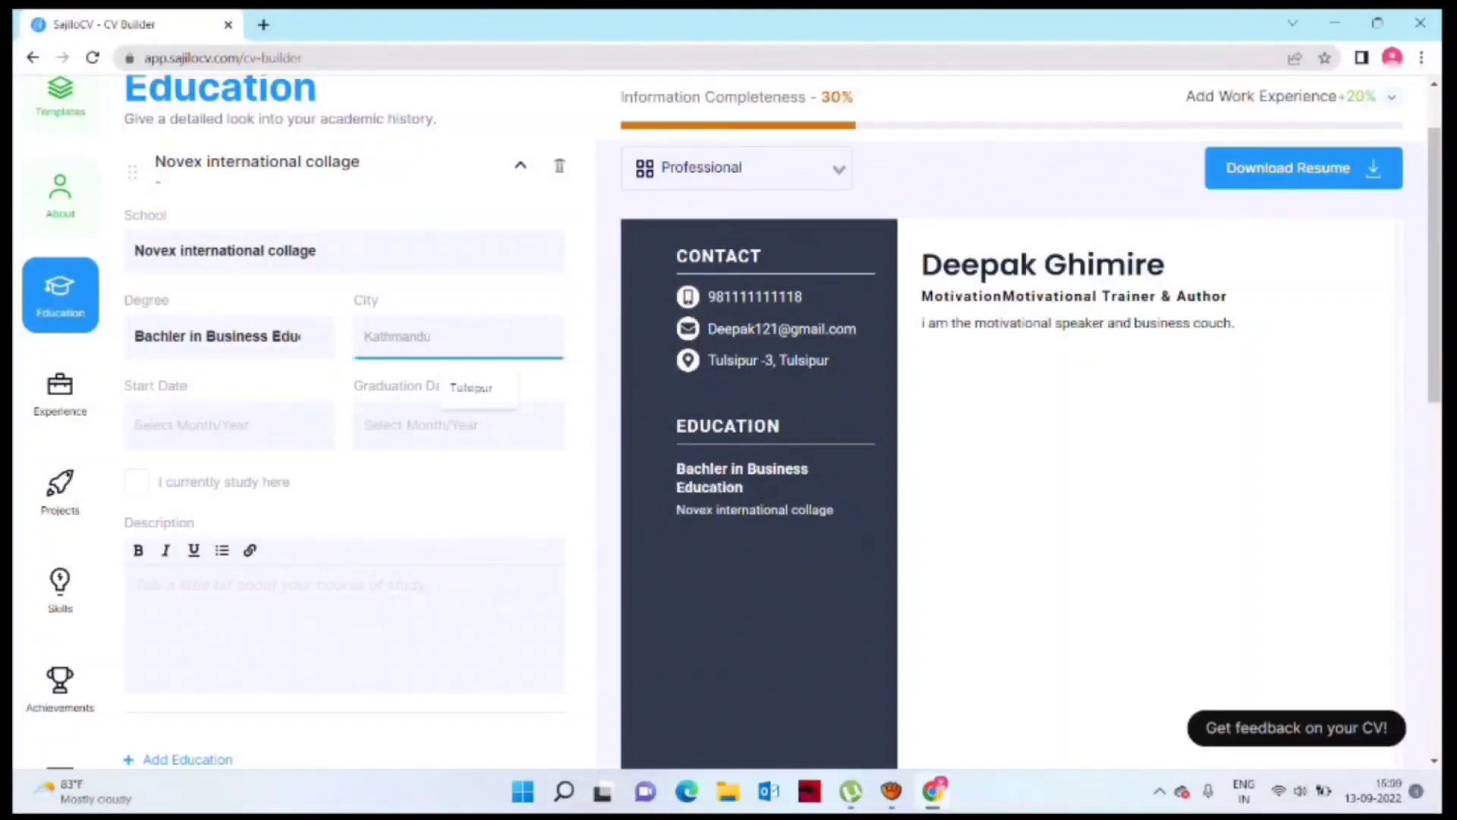
Step: Set city Tulsipur, dates January 2011–March 2015, and paste the BBS description
{"action": "key", "text": "Down"}
{"action": "key", "text": "Return"}
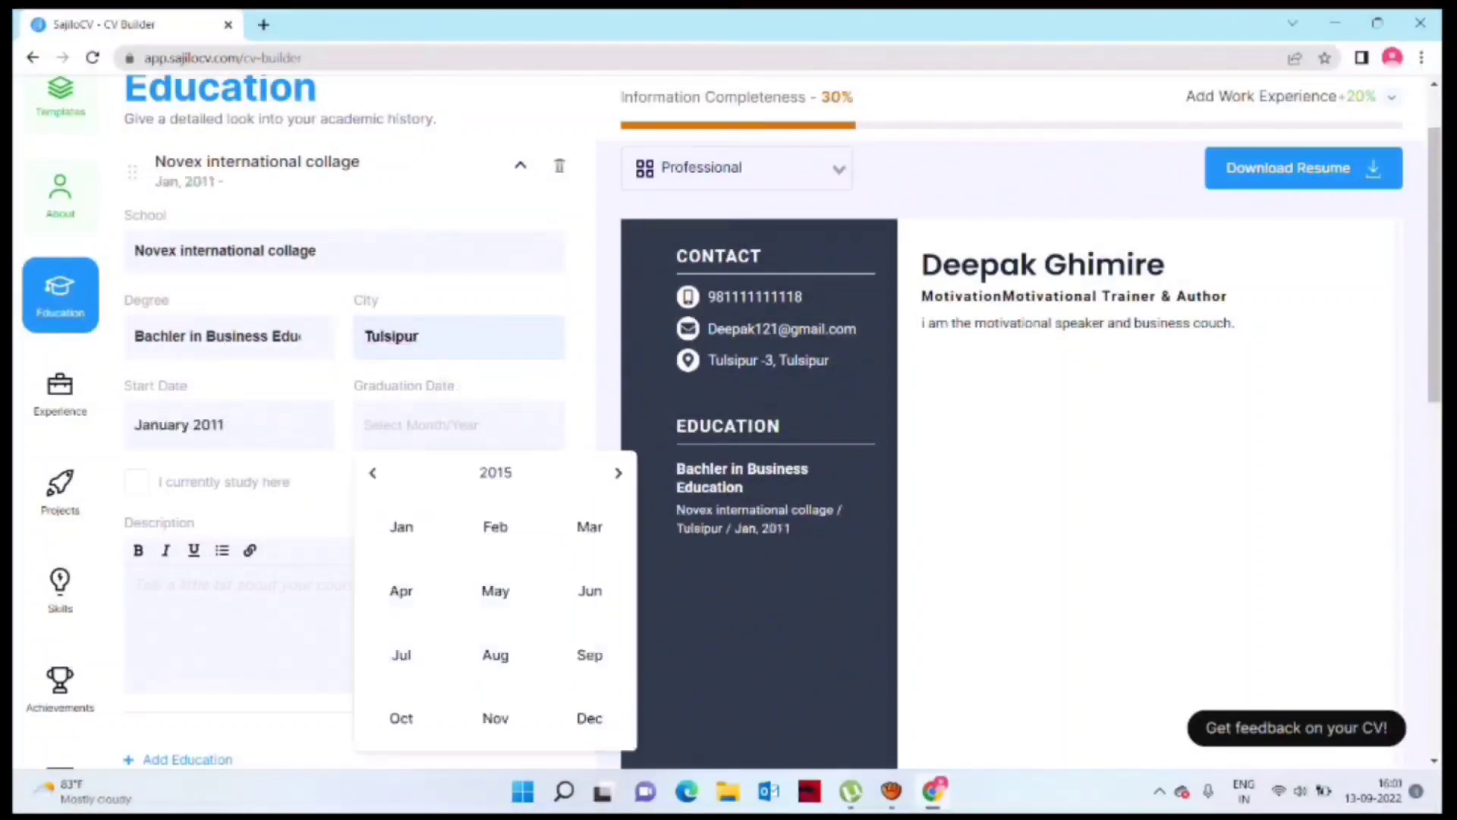
{"action": "left_click", "coordinate": [589, 526]}
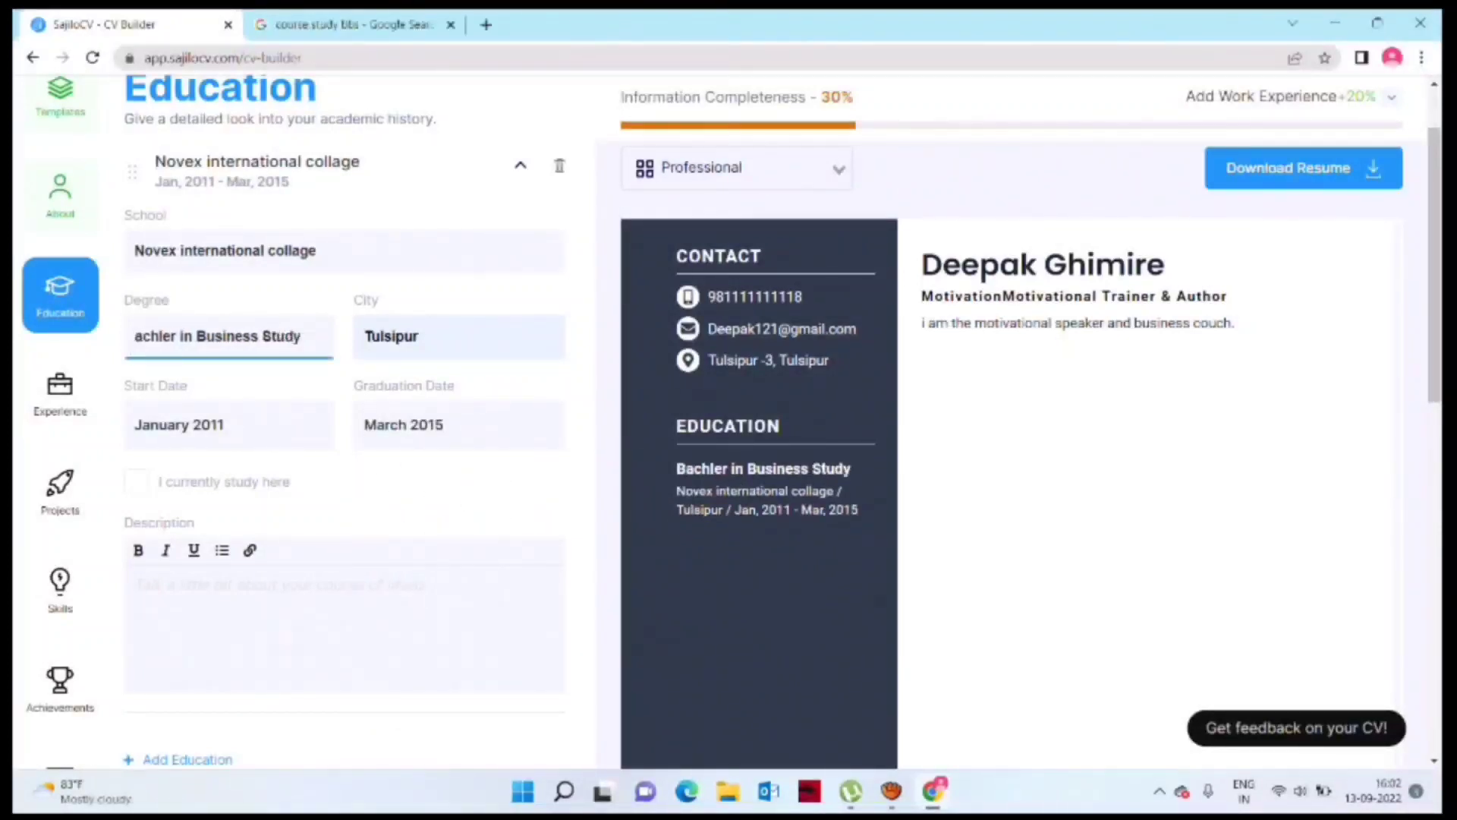
{"action": "left_click", "coordinate": [342, 607]}
{"action": "type", "text": "Bachelor of Business studies (BBS) is the four year degree program conducted by Tribhuvan University (TU), faculty of Management (FOM). It is an annual exam based program. The main objective of BBS is to develop students into dynamic managers having ability to handle responsibility in every sector."}
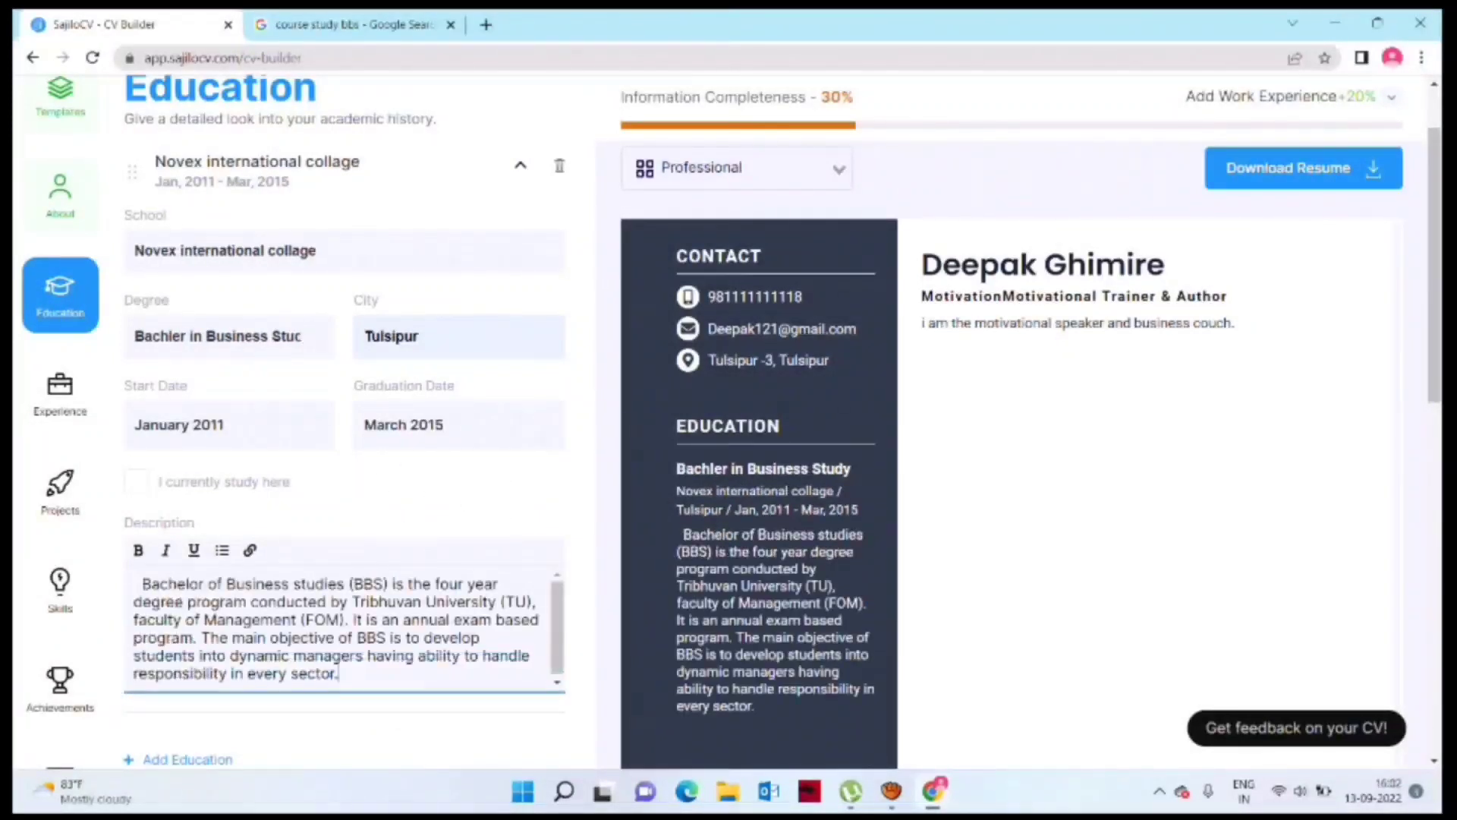
{"action": "scroll", "coordinate": [346, 599], "scroll_direction": "down", "scroll_amount": 3}
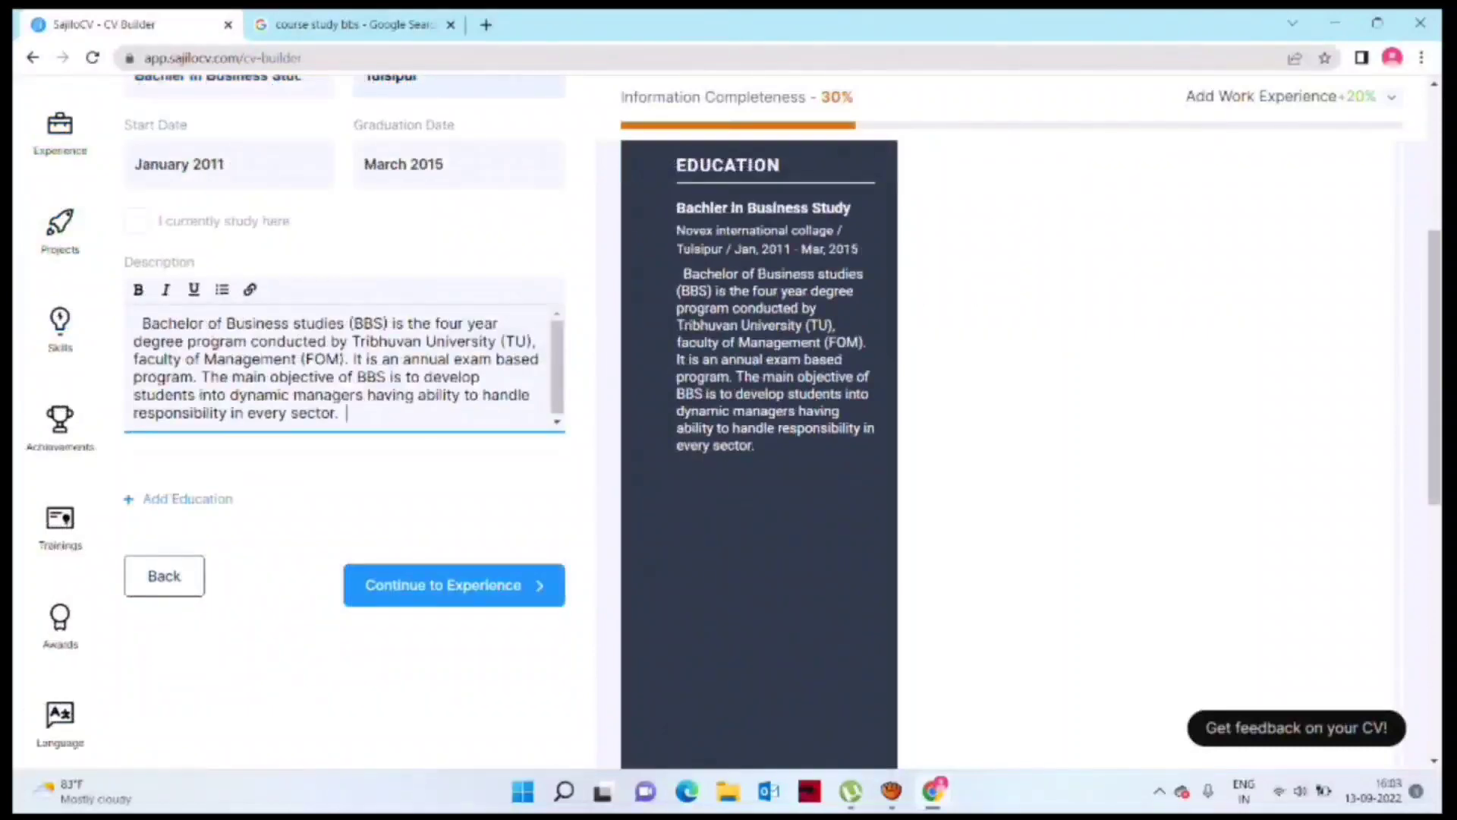
Step: Add the Sale Manager job at Fine Foods Industry in Dang
{"action": "left_click", "coordinate": [454, 584]}
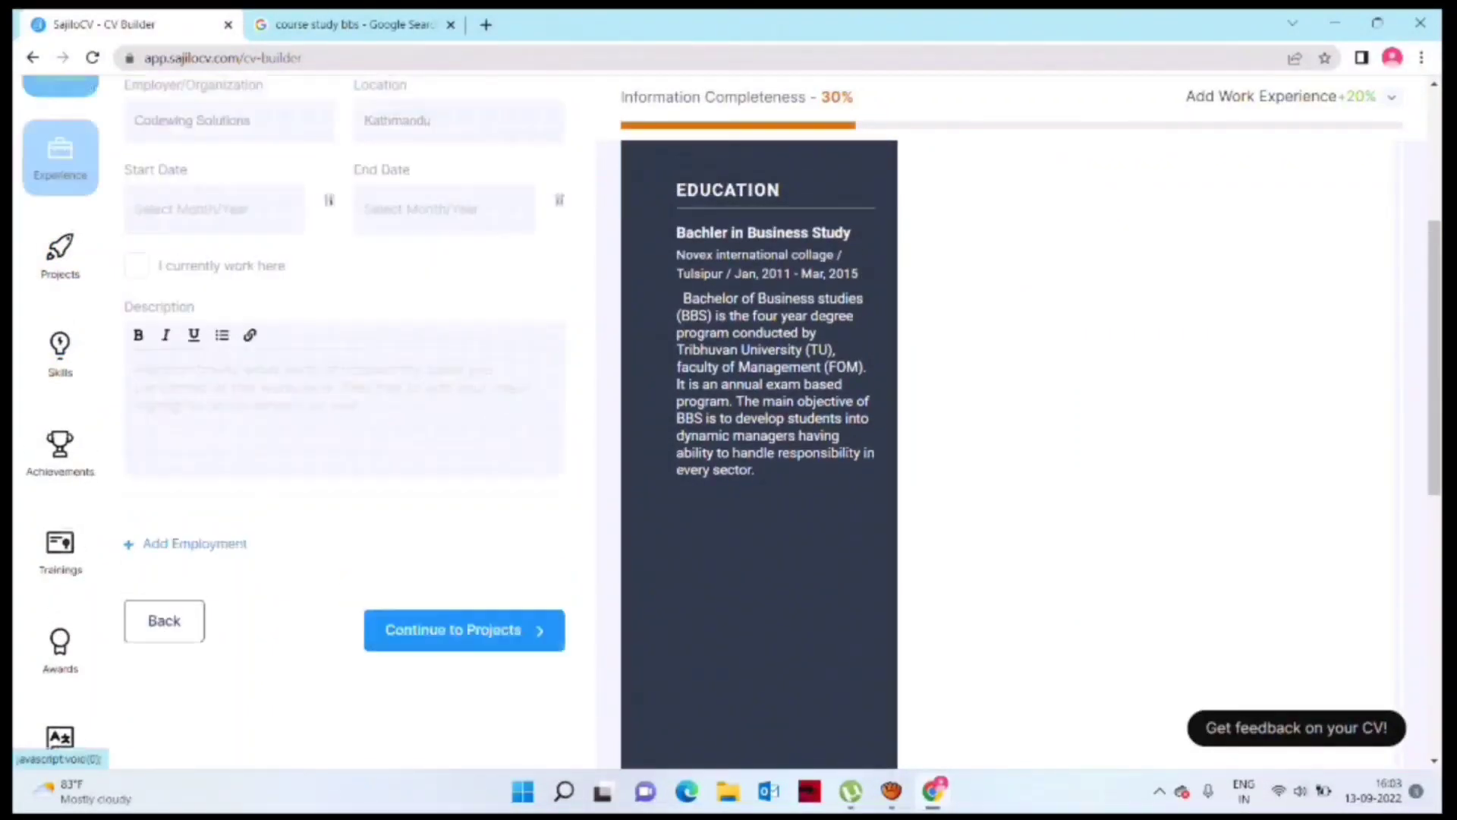
{"action": "type", "text": "Manager"}
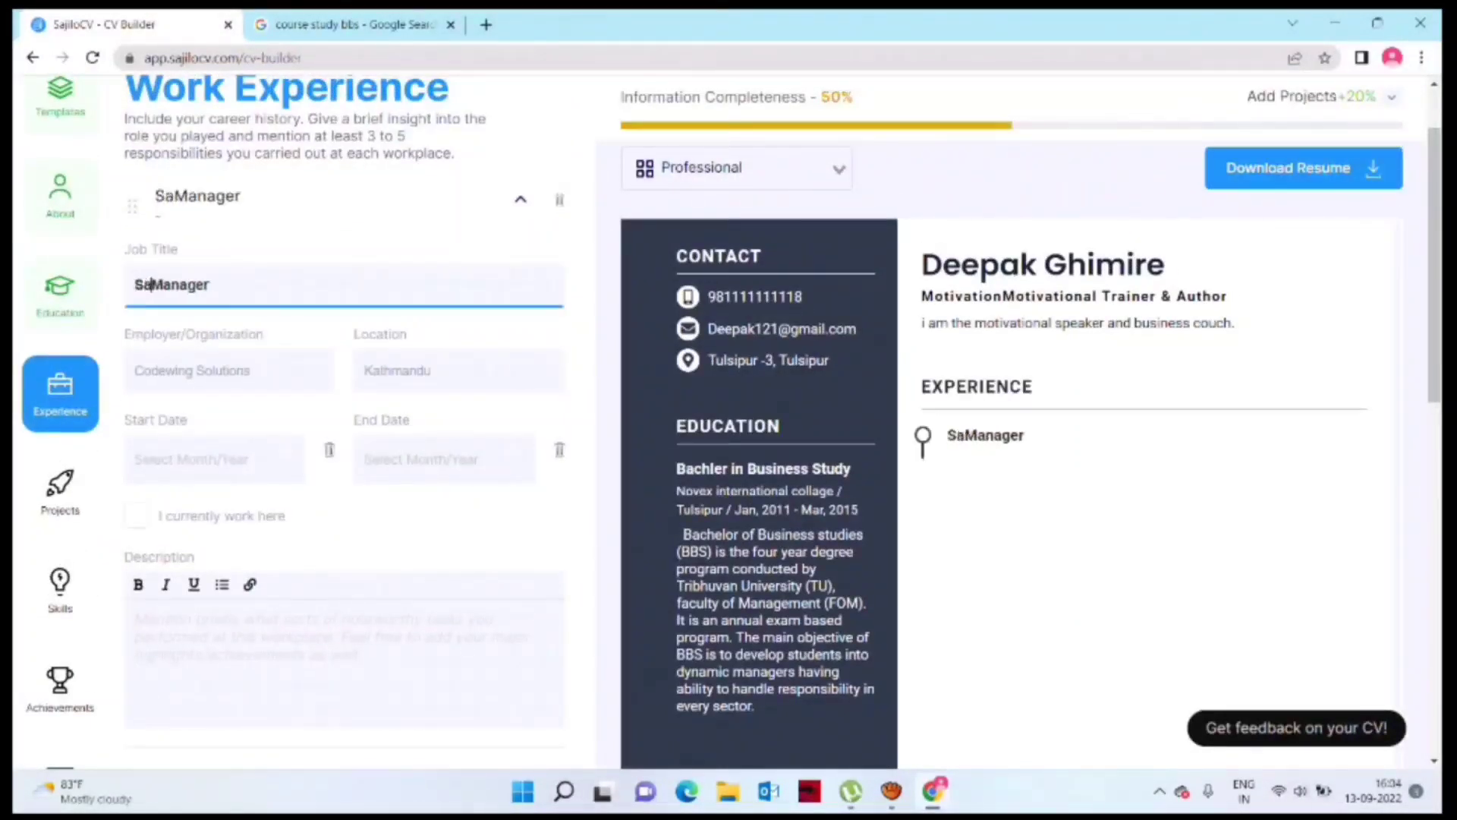
{"action": "type", "text": "Sale"}
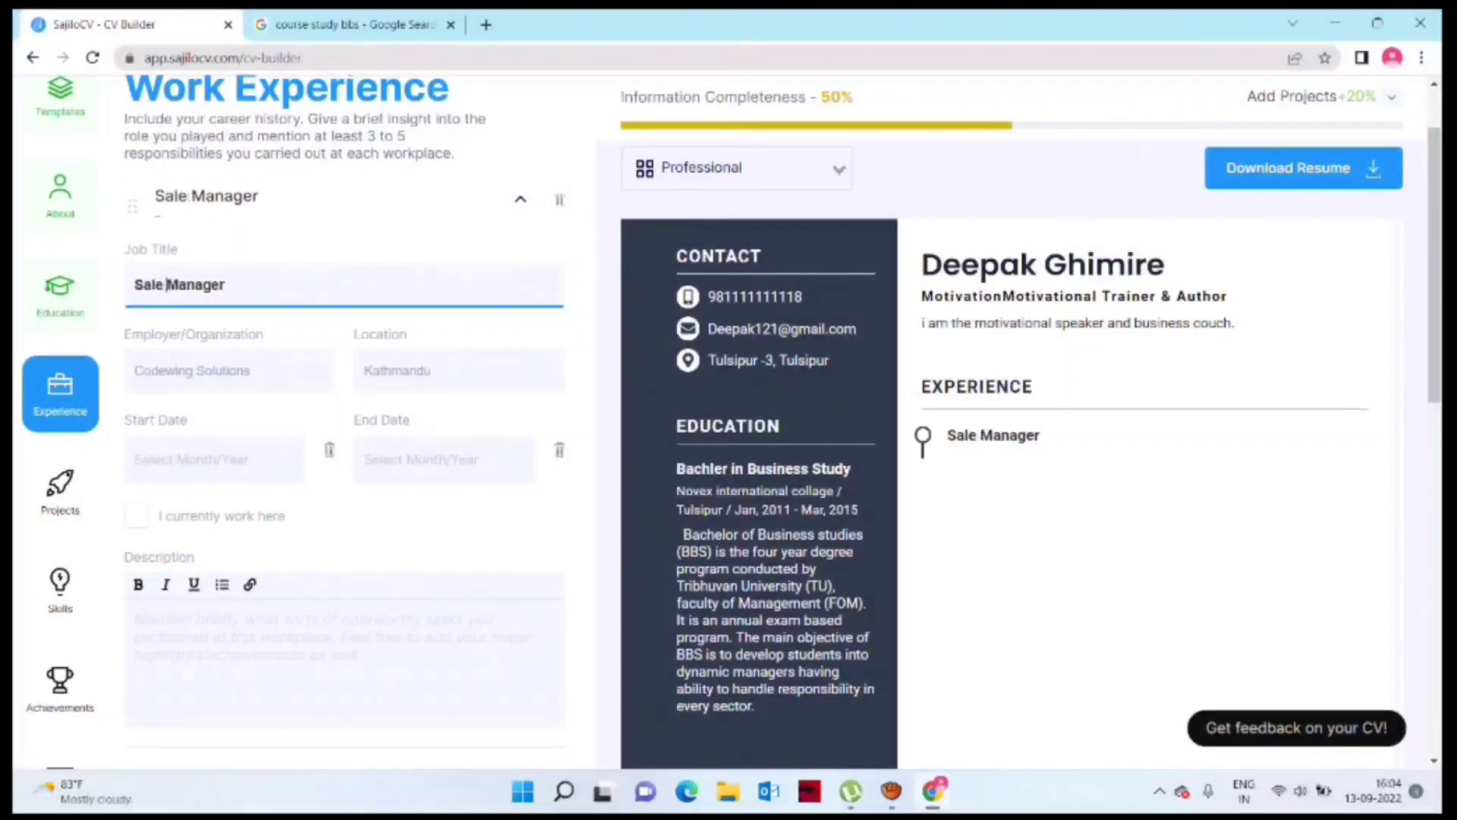
{"action": "left_click", "coordinate": [189, 371]}
{"action": "type", "text": "Fine Food"}
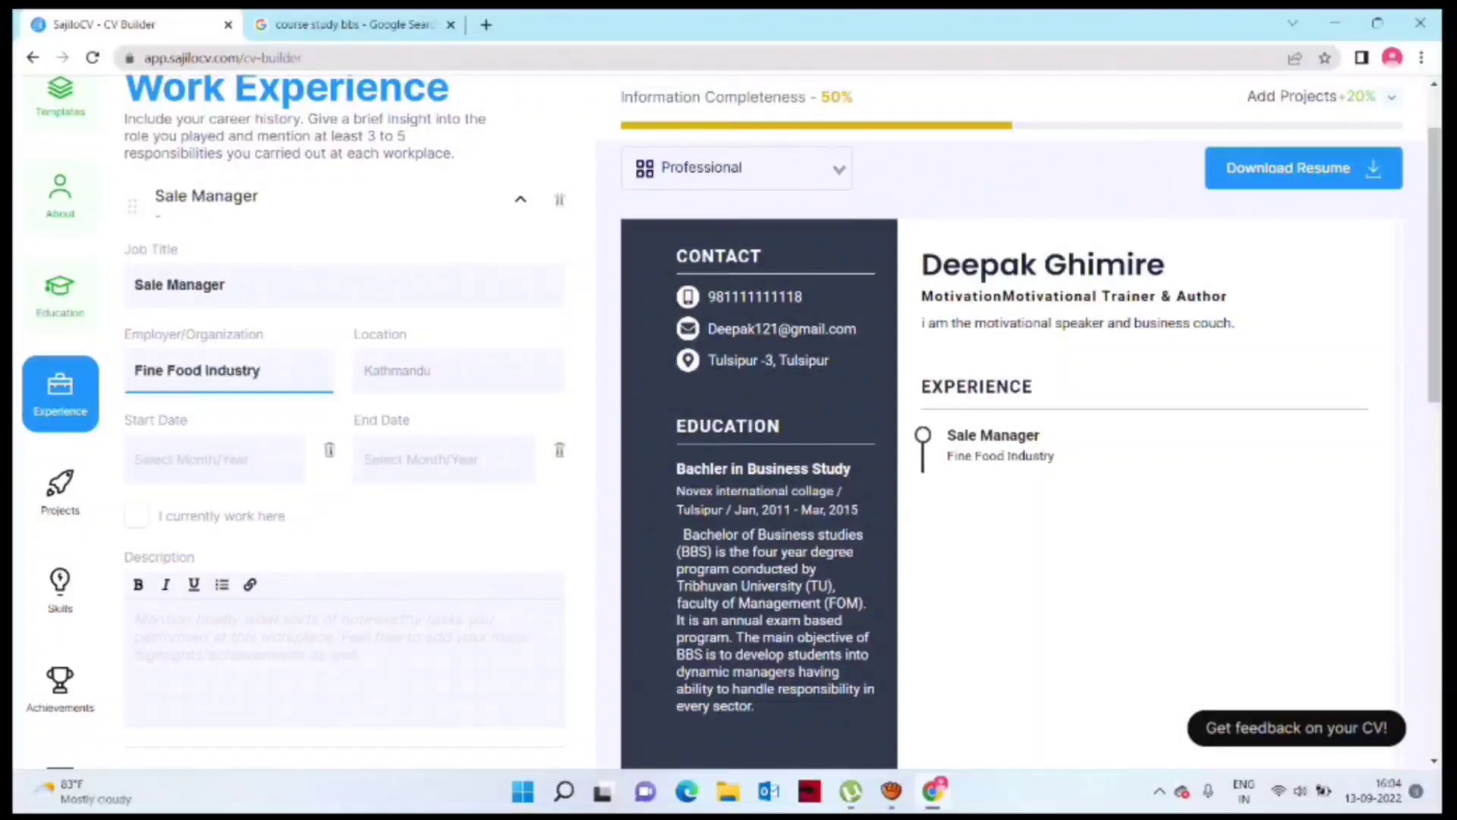
{"action": "type", "text": "s Industry"}
{"action": "left_click", "coordinate": [458, 370]}
{"action": "type", "text": "Dang"}
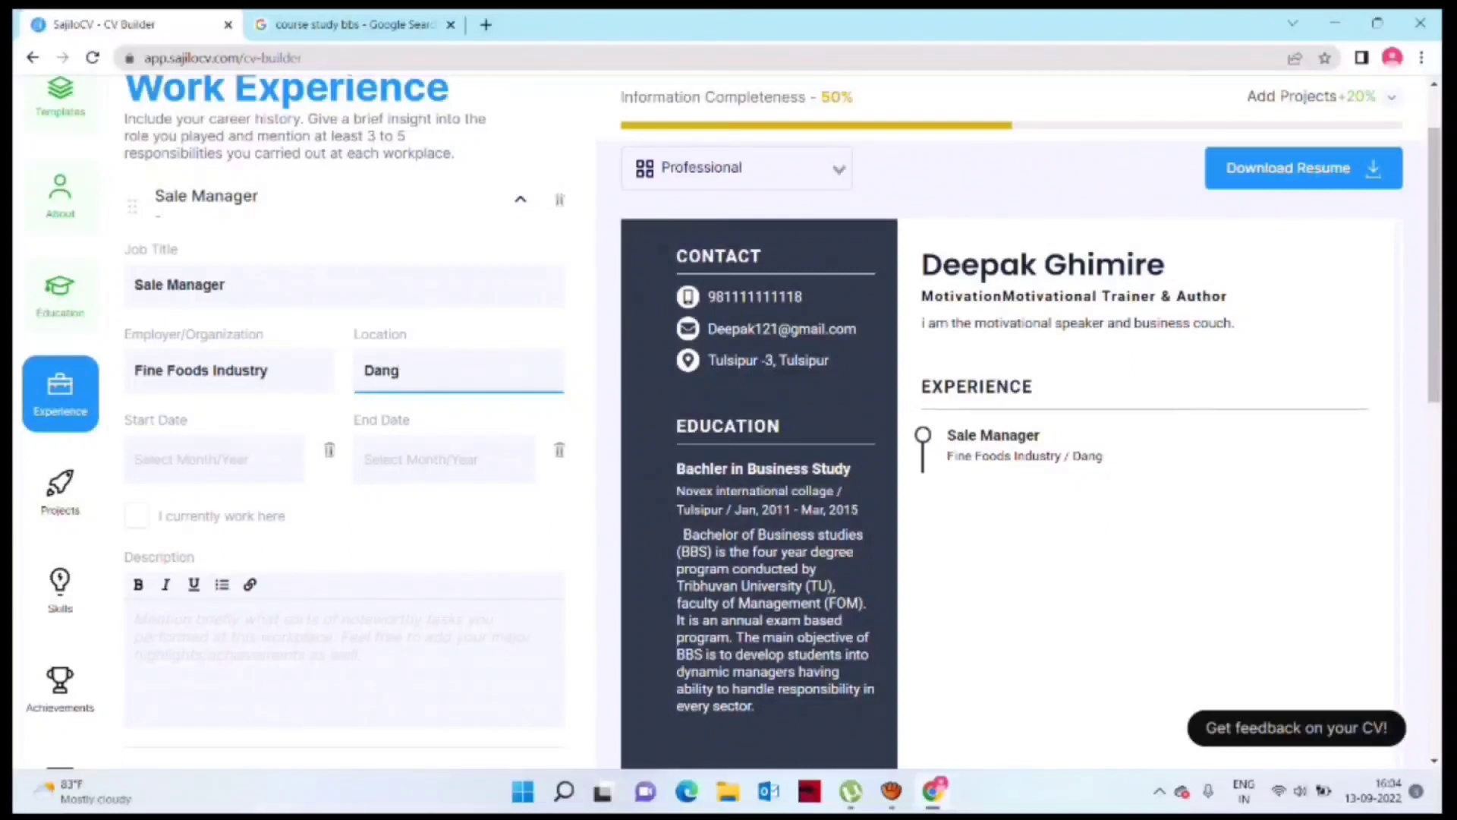
Step: Set the job dates February 2016–November 2021 and paste the sales-duties description
{"action": "left_click", "coordinate": [213, 459]}
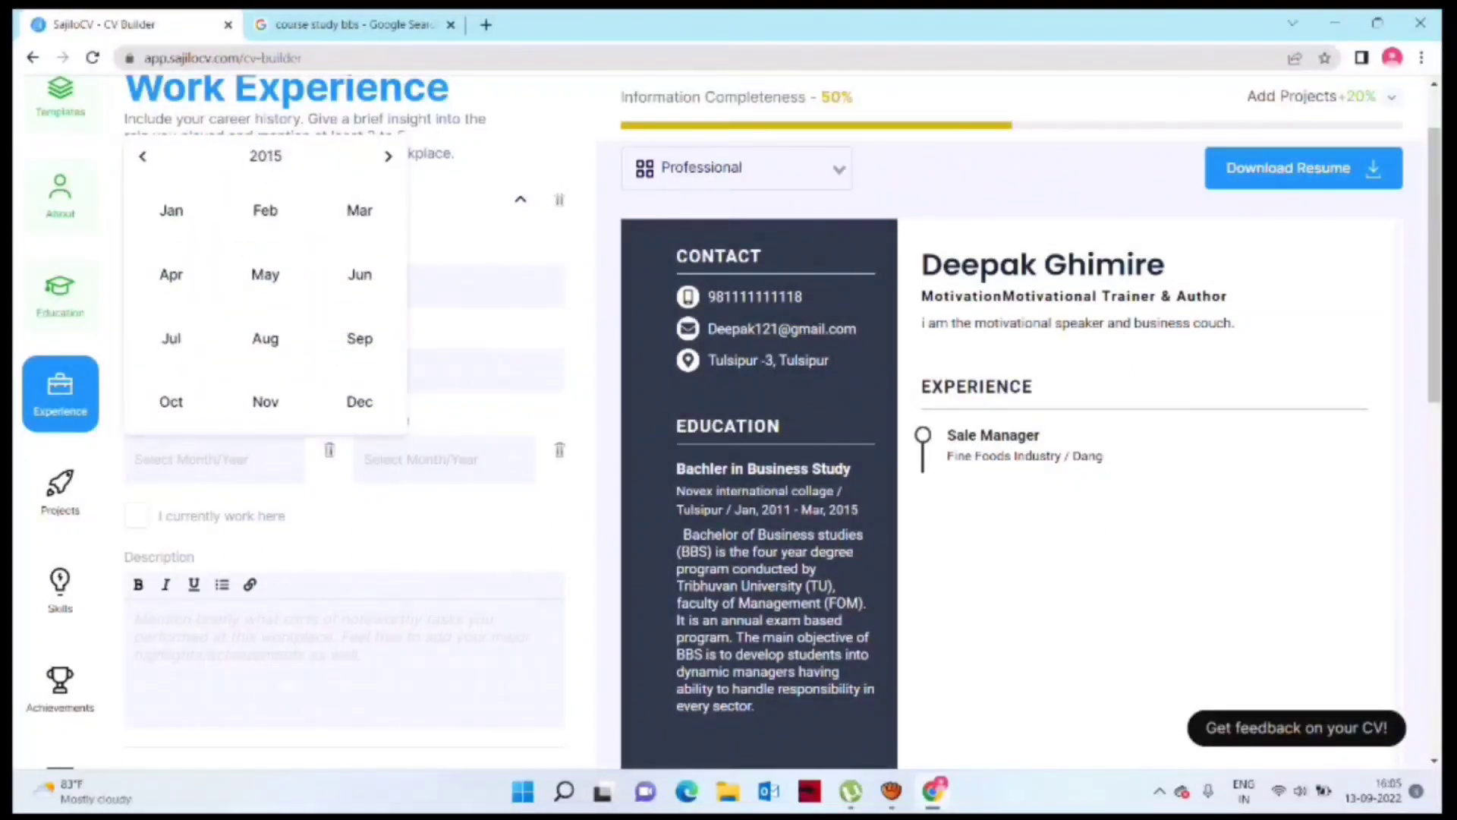
{"action": "left_click", "coordinate": [388, 156]}
{"action": "left_click", "coordinate": [264, 210]}
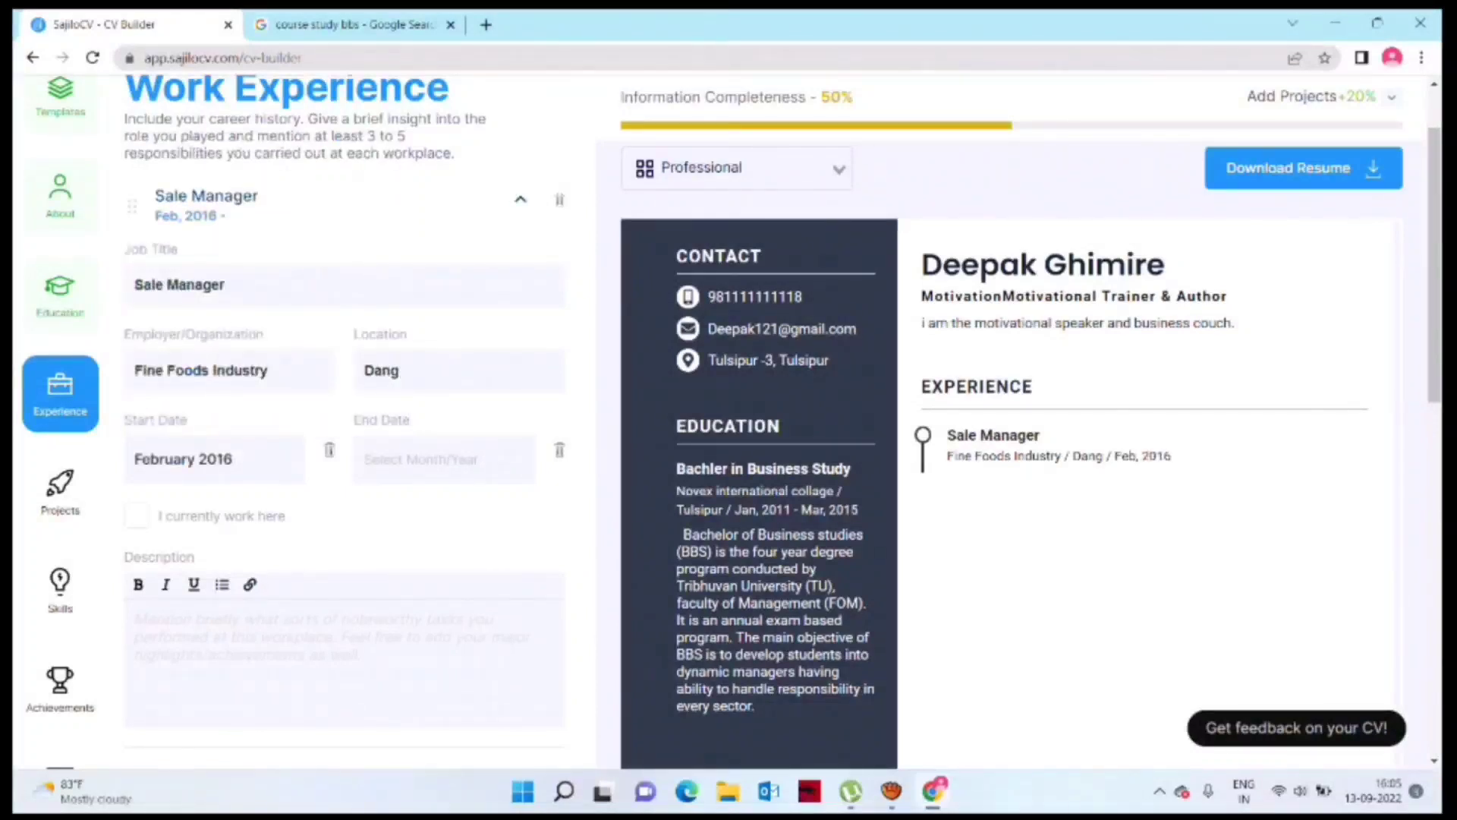
{"action": "left_click", "coordinate": [444, 459]}
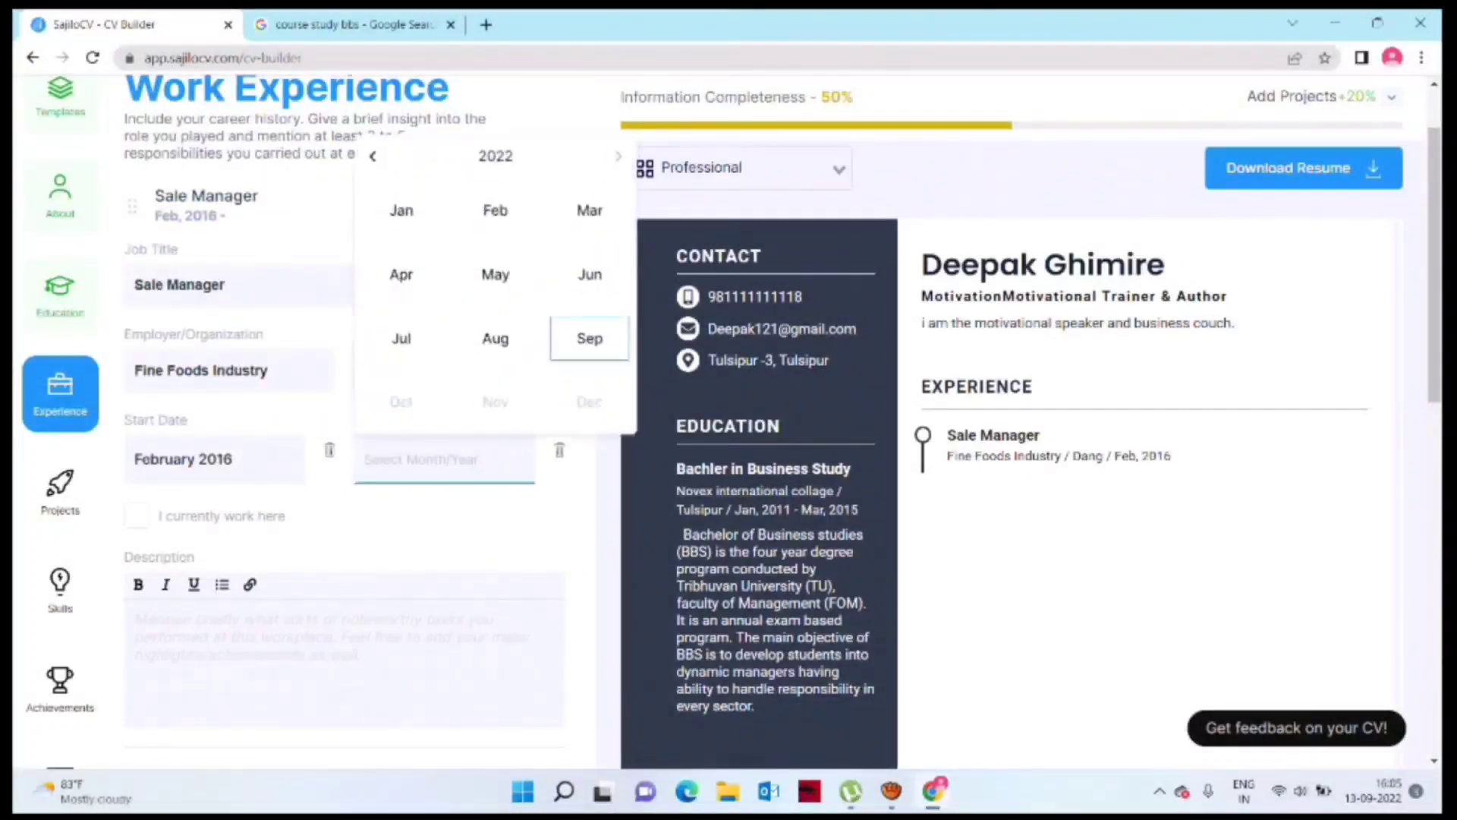
{"action": "left_click", "coordinate": [495, 156]}
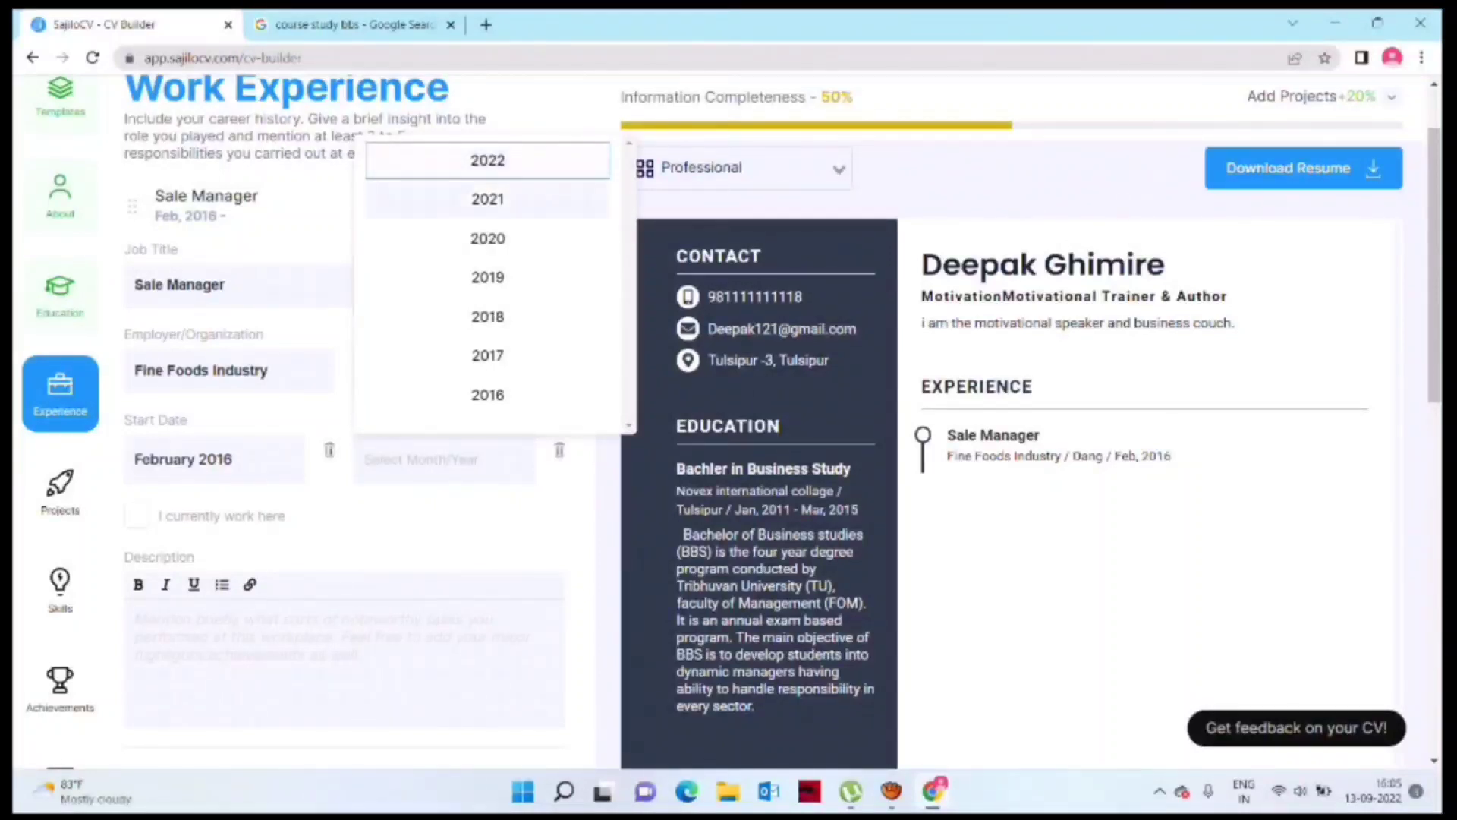
{"action": "left_click", "coordinate": [487, 199]}
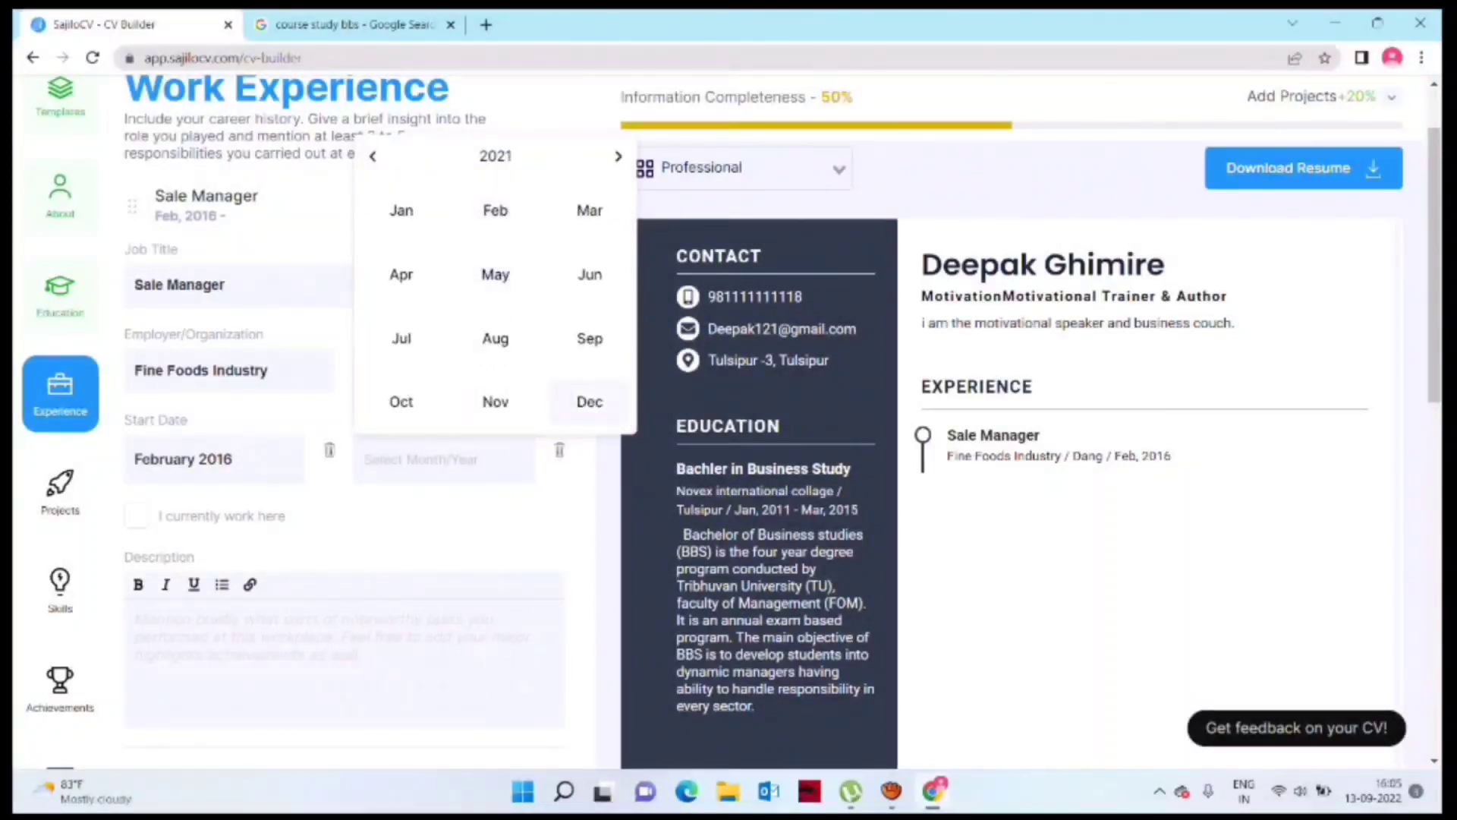
{"action": "left_click", "coordinate": [495, 402]}
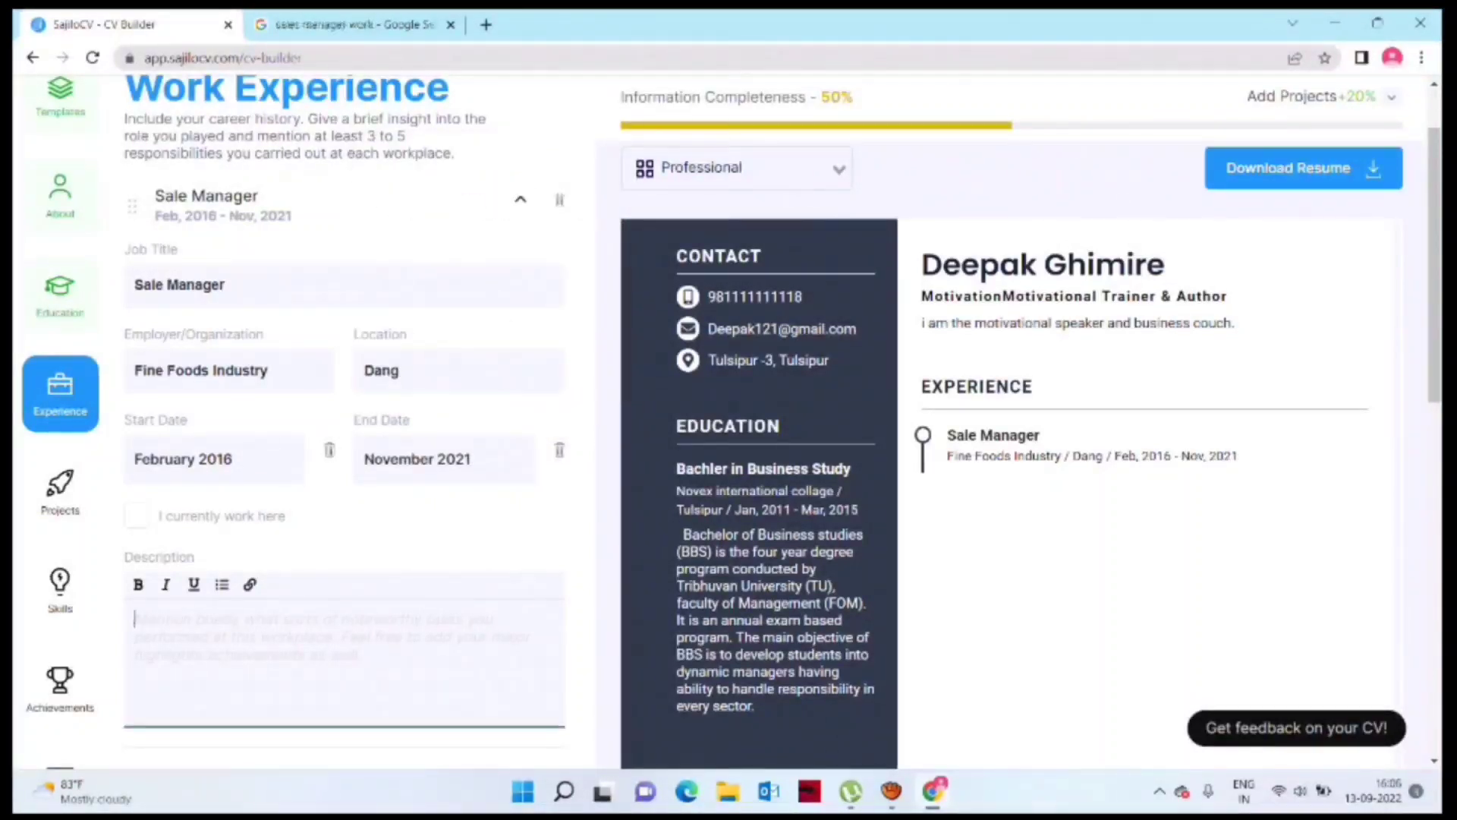
{"action": "type", "text": "Sales managers lead a sales team by providing guidance, training and mentorship, setting sales quotas and goals, creating sales plans, analyzing data, assigning sales territories and building their team."}
{"action": "scroll", "coordinate": [728, 421], "scroll_direction": "down", "scroll_amount": 4}
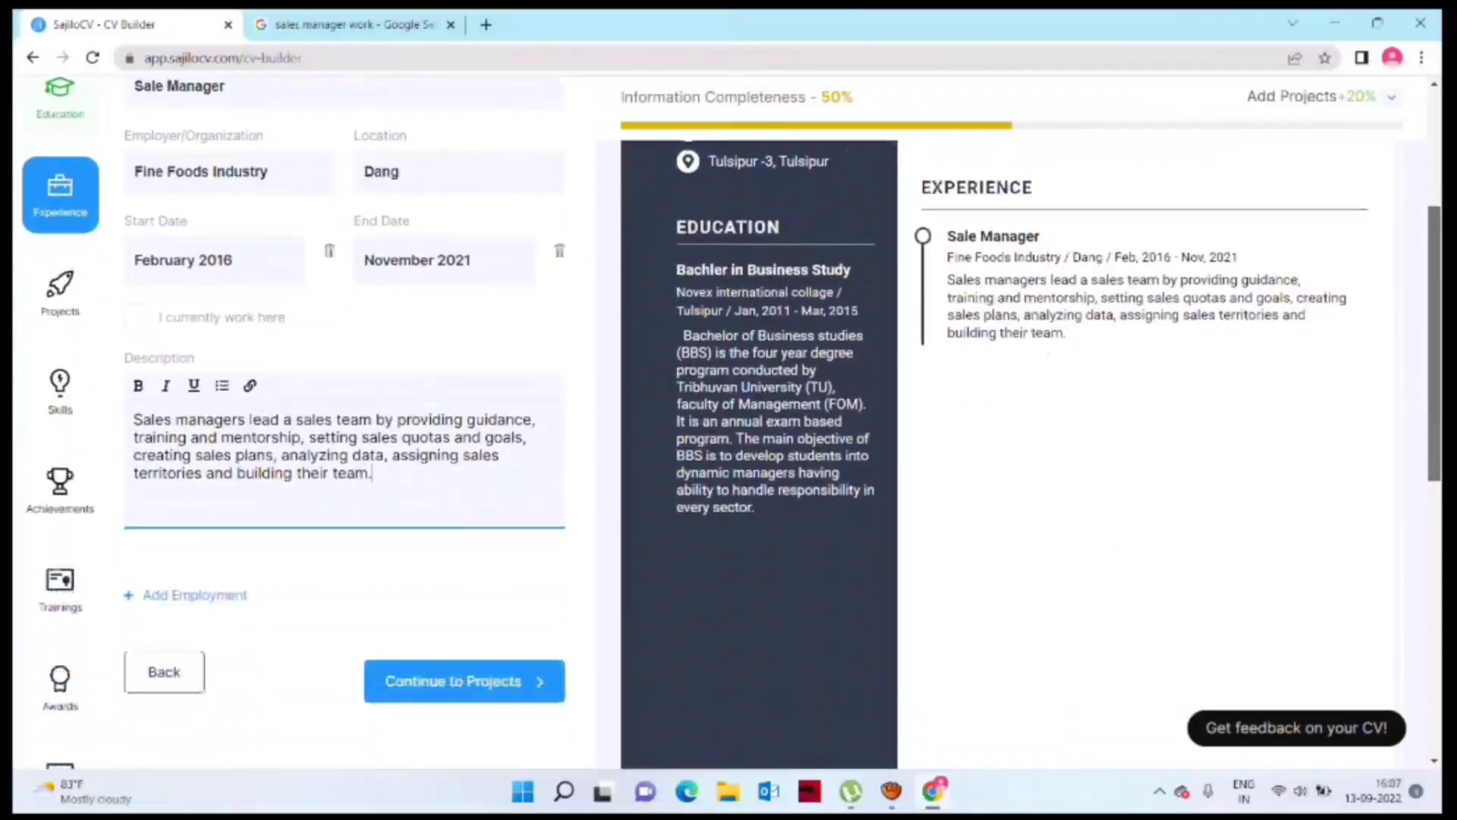
{"action": "scroll", "coordinate": [463, 577], "scroll_direction": "down", "scroll_amount": 1}
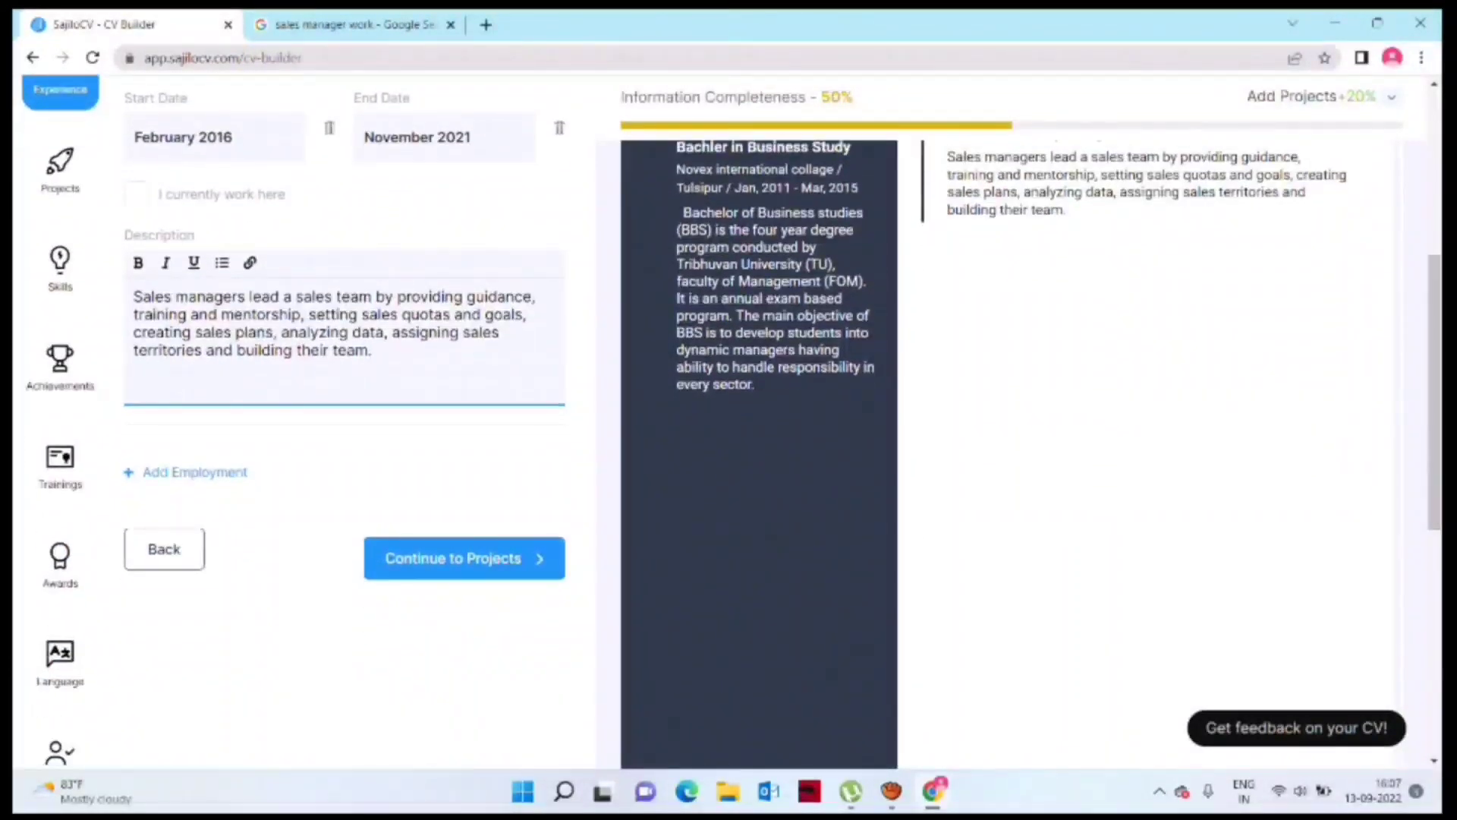
Step: Add project 'Pickle & Soya Souce Devlopment' with its six-step development description
{"action": "left_click", "coordinate": [464, 558]}
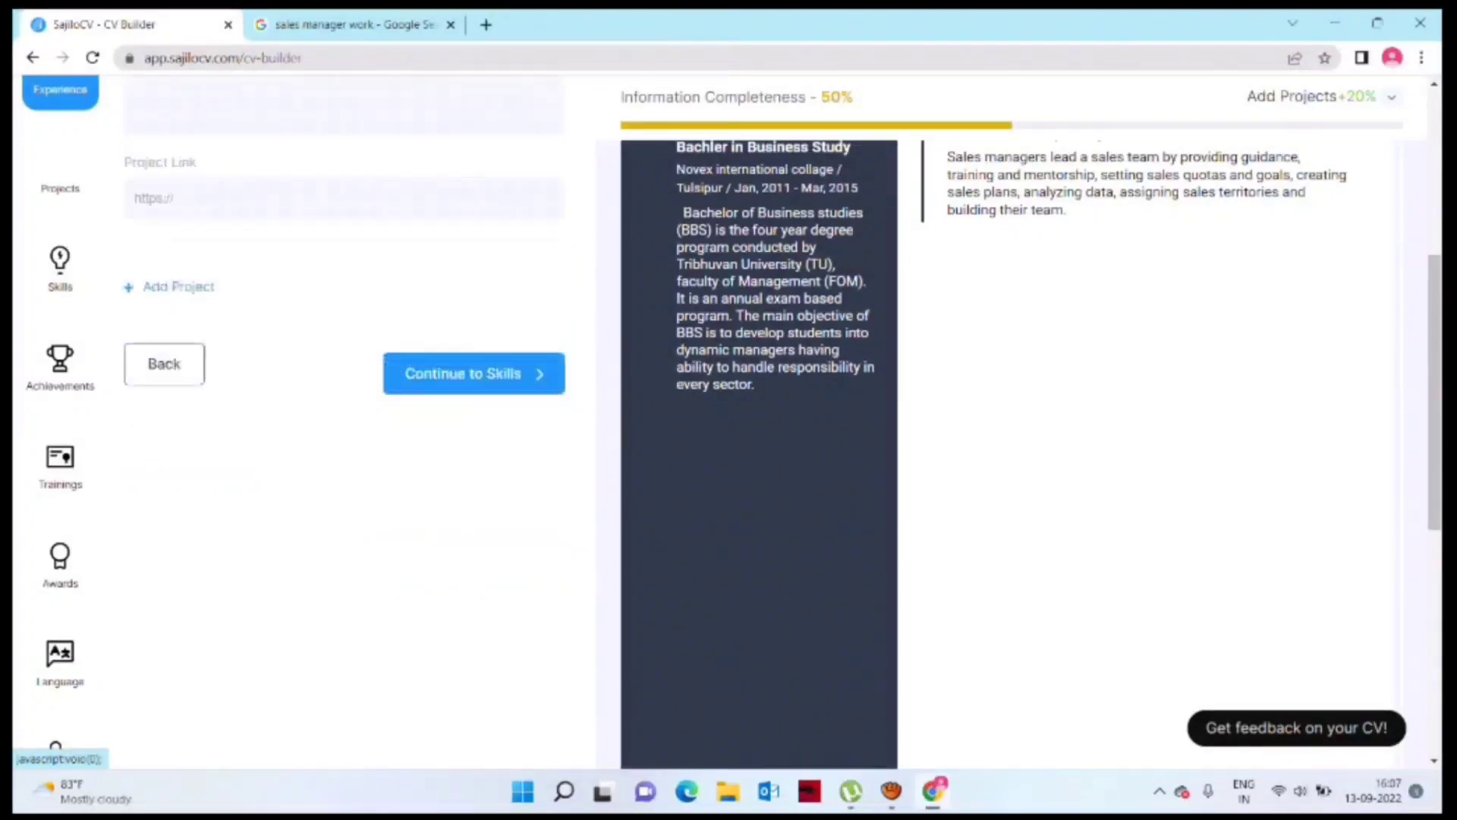
{"action": "left_click", "coordinate": [342, 236]}
{"action": "type", "text": "Pickle & Soya Souce D"}
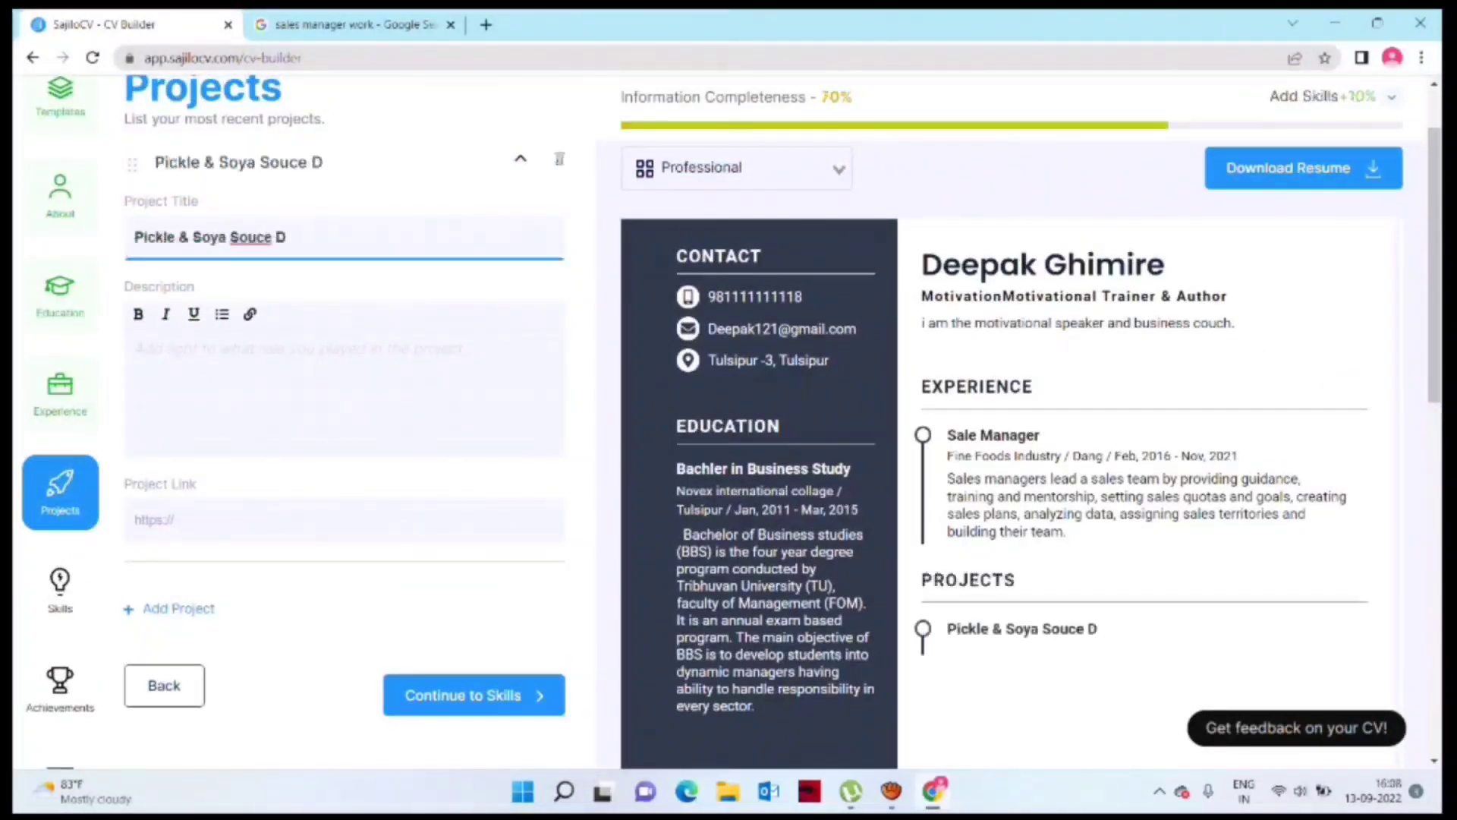
{"action": "type", "text": "evlop"}
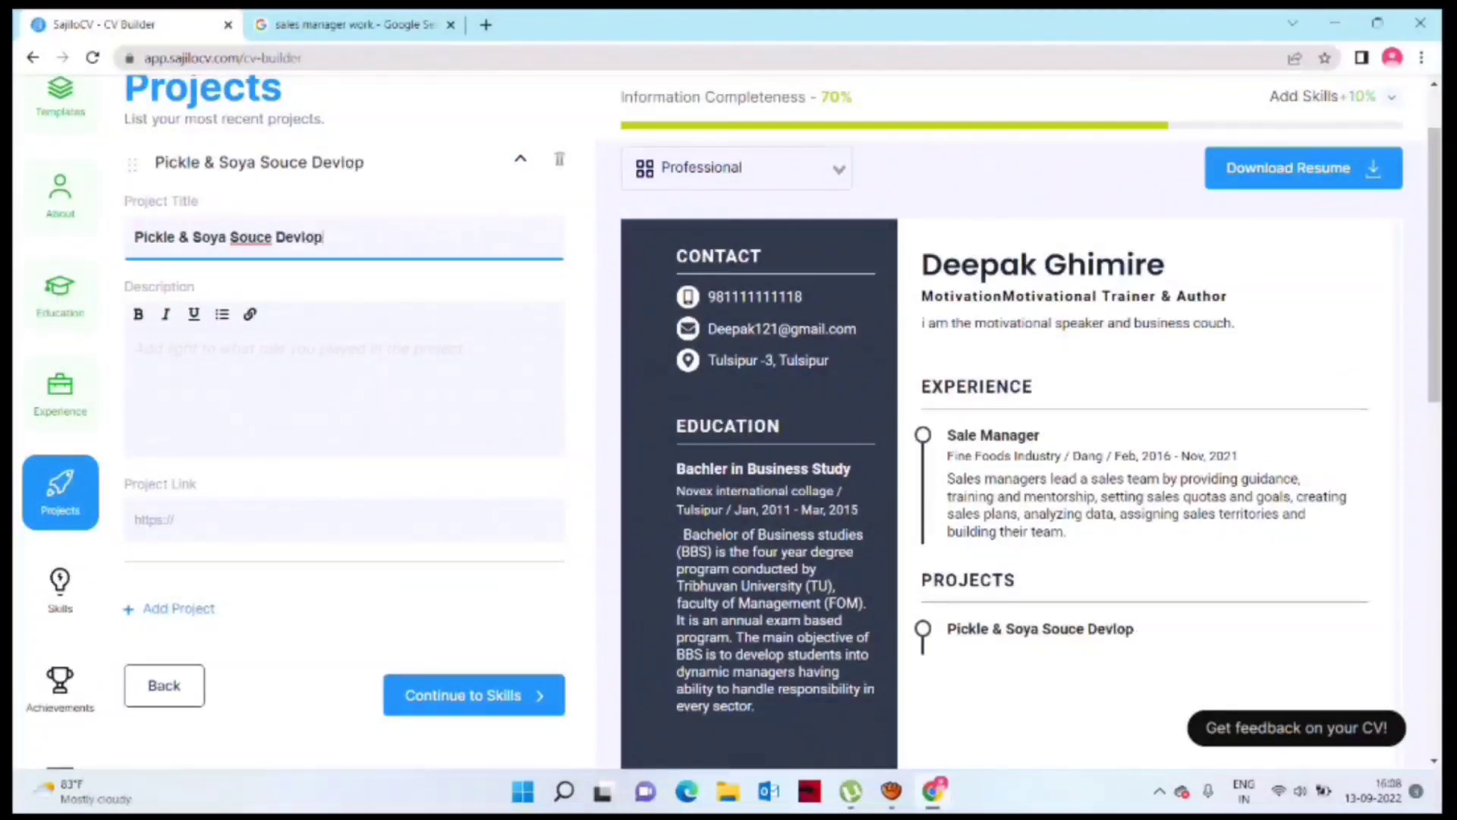
{"action": "type", "text": "men"}
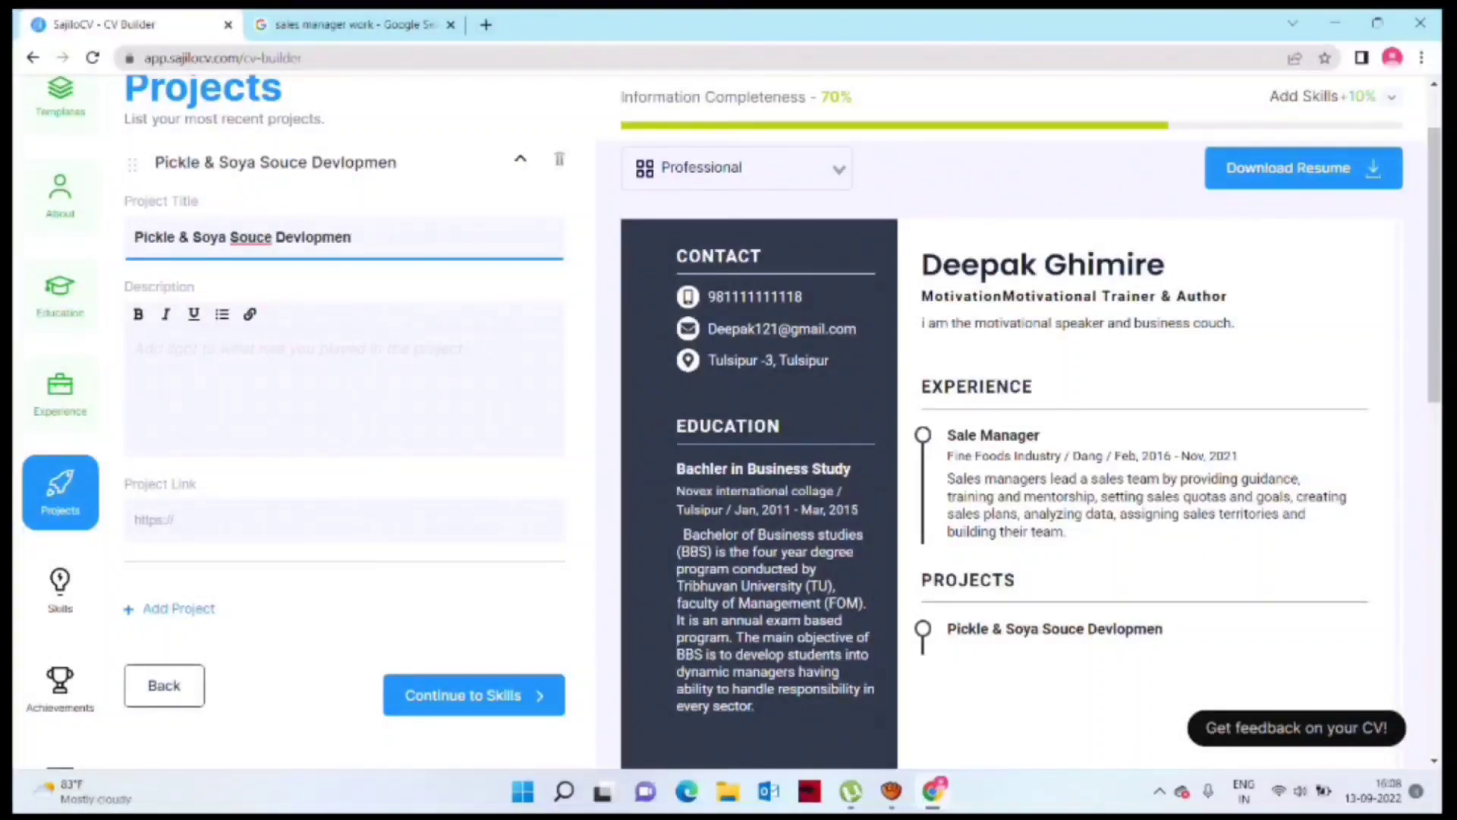
{"action": "type", "text": "t"}
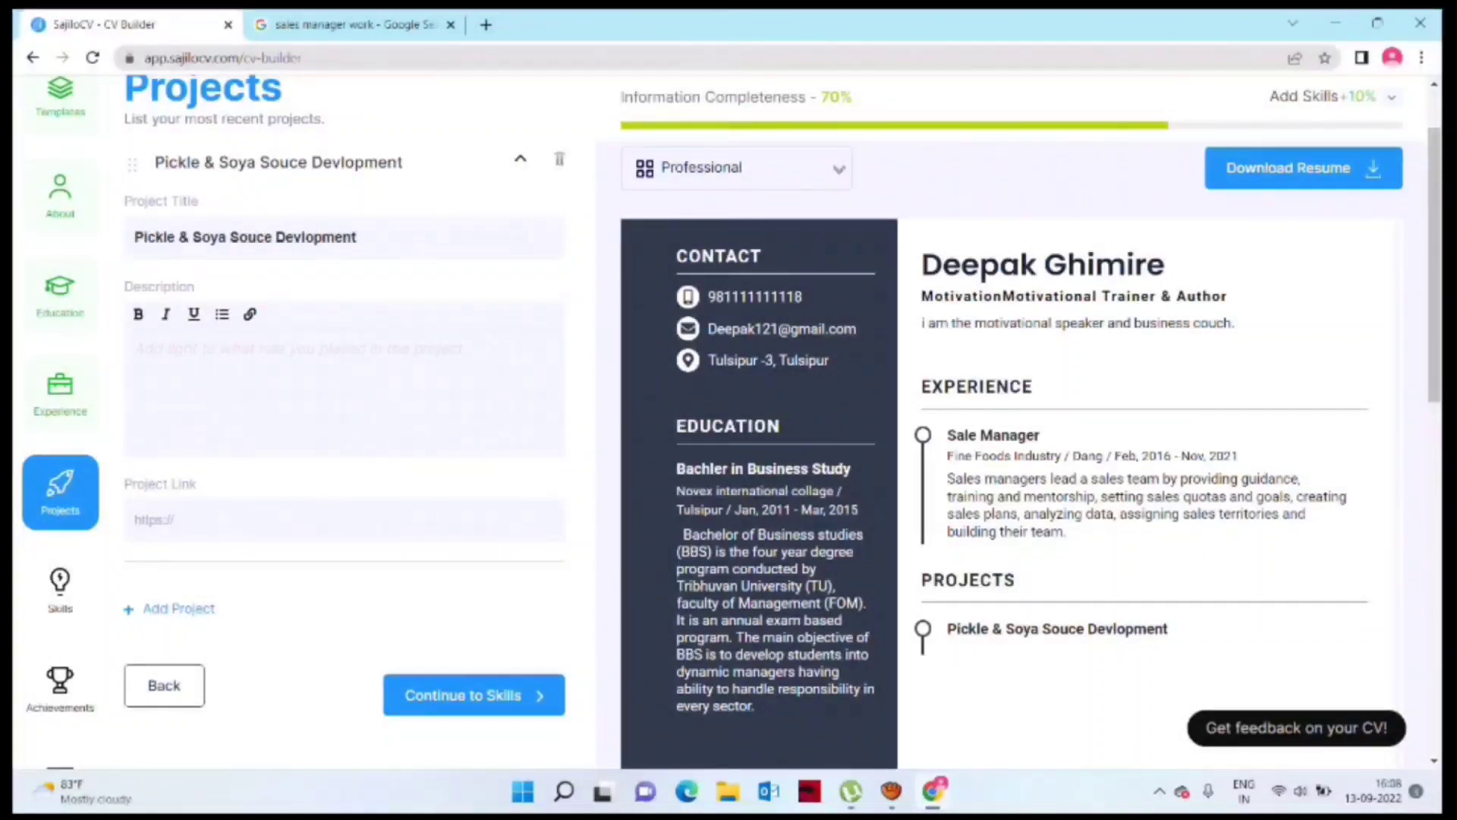
{"action": "left_click", "coordinate": [135, 348]}
{"action": "type", "text": "1. Research your idea. Do a thorough business analysis: ... 2. Make or build and test your prototype. Get a working prototype of your new product. ... 3. Write a marketing strategy and plan. ... 4. Launching your product. ... 5. Keep reviewing your product. ... 6. Protect your idea."}
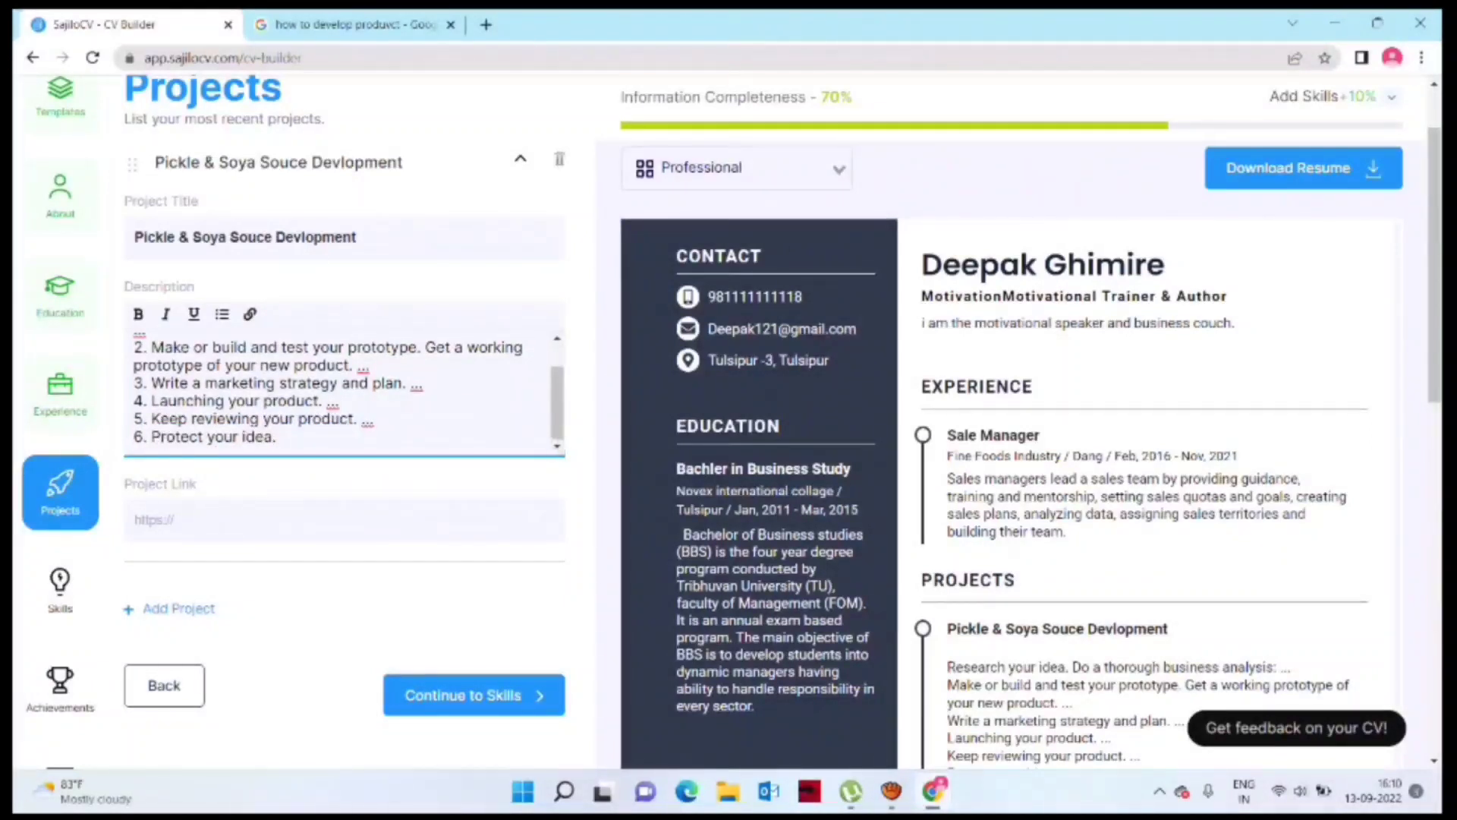
{"action": "left_click", "coordinate": [464, 695]}
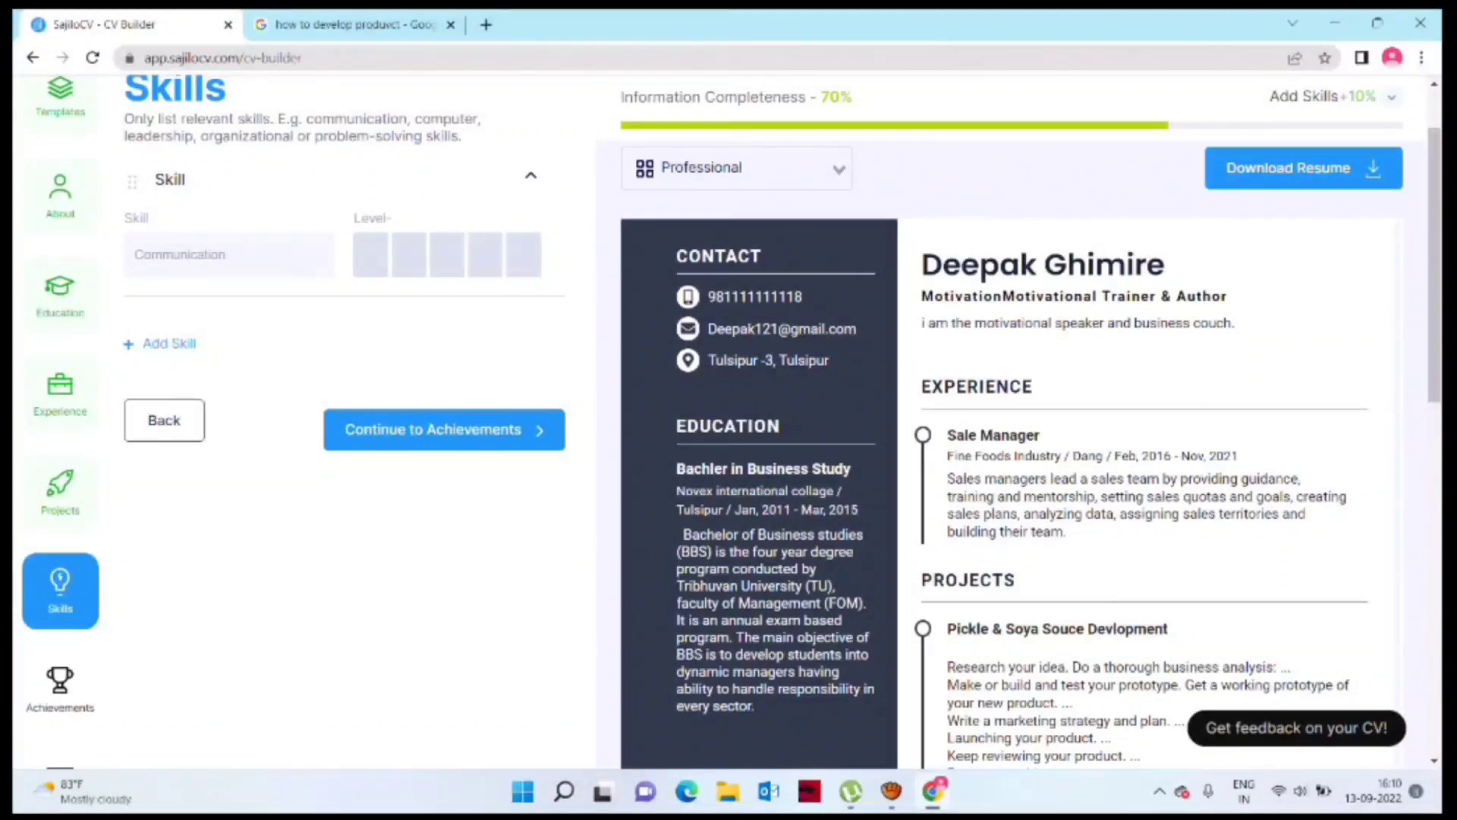
Step: Add the skills Communication, Sales and basic computer knowledge
{"action": "left_click", "coordinate": [230, 255]}
{"action": "type", "text": "Commu"}
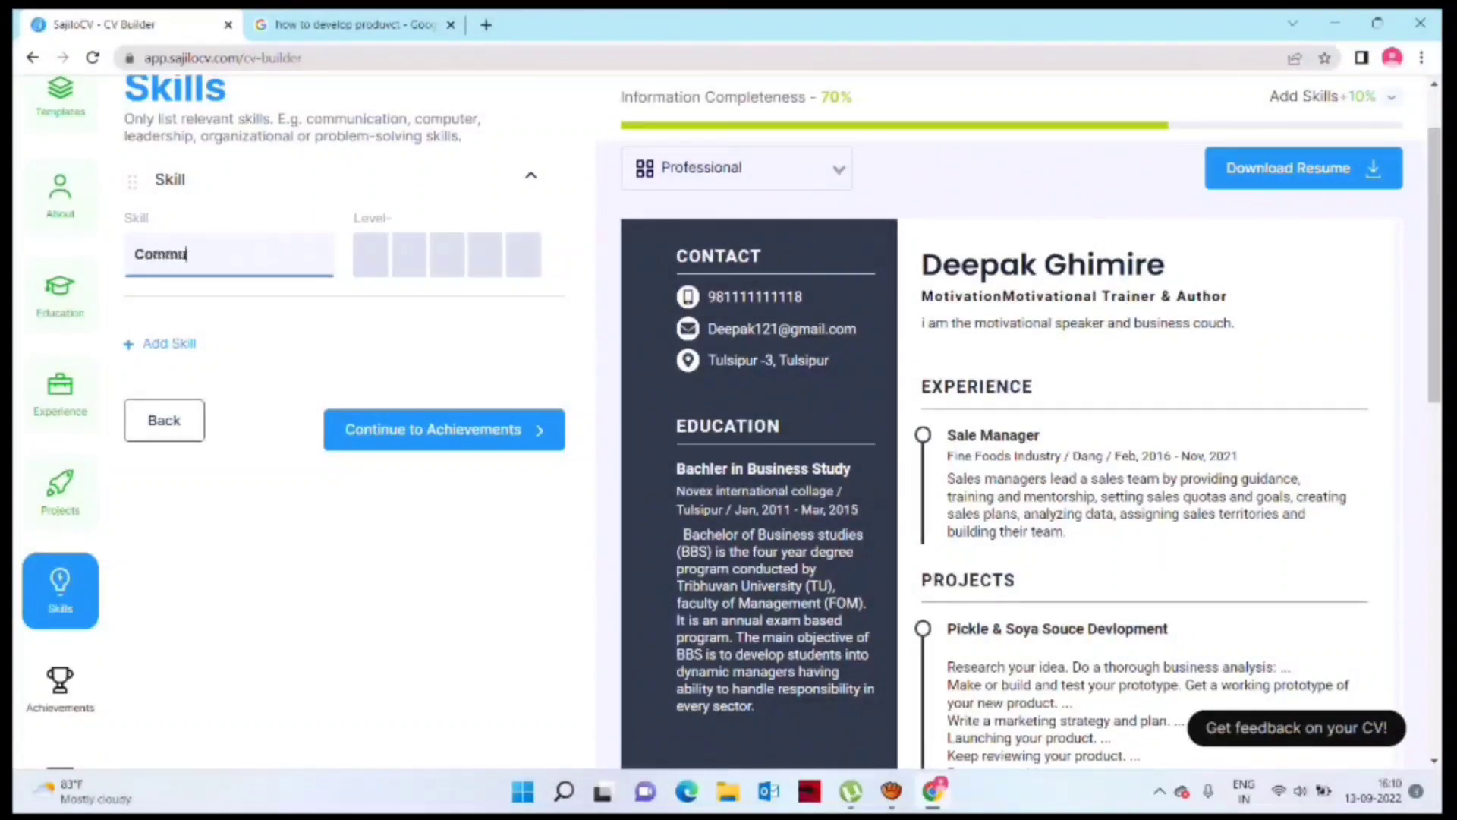
{"action": "type", "text": "nication"}
{"action": "left_click", "coordinate": [169, 343]}
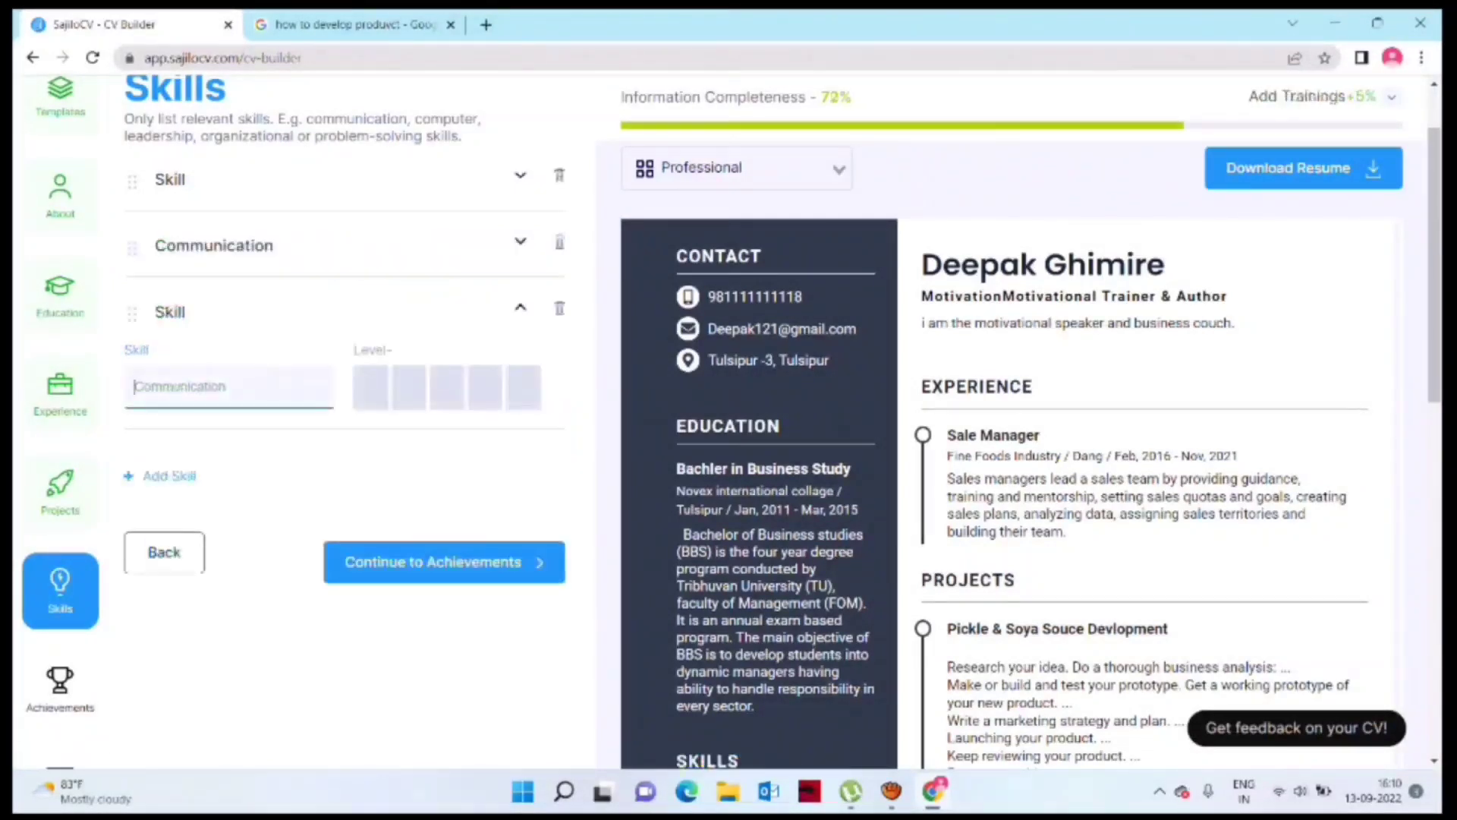
{"action": "type", "text": "Sales"}
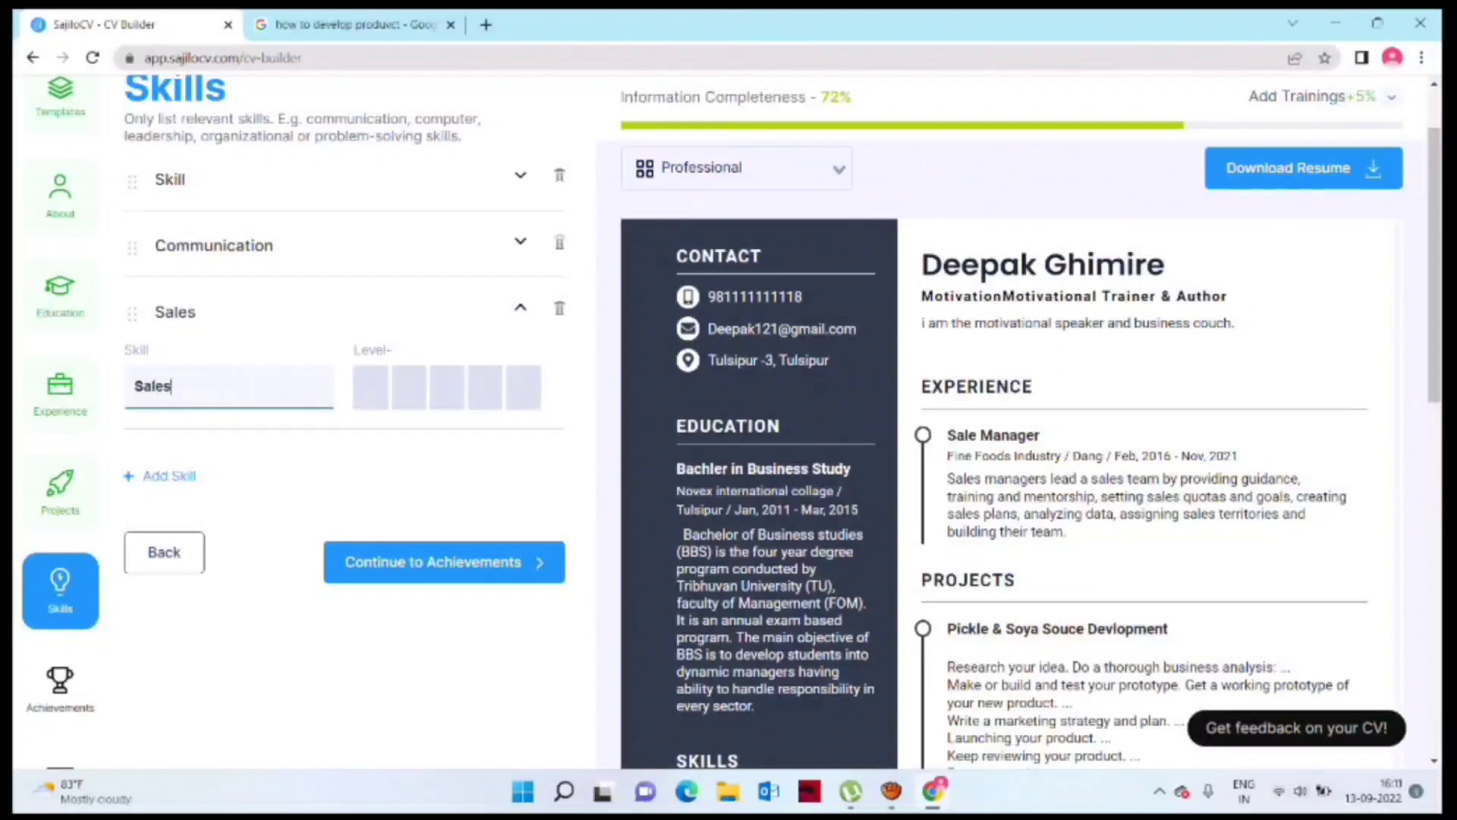
{"action": "left_click", "coordinate": [170, 475]}
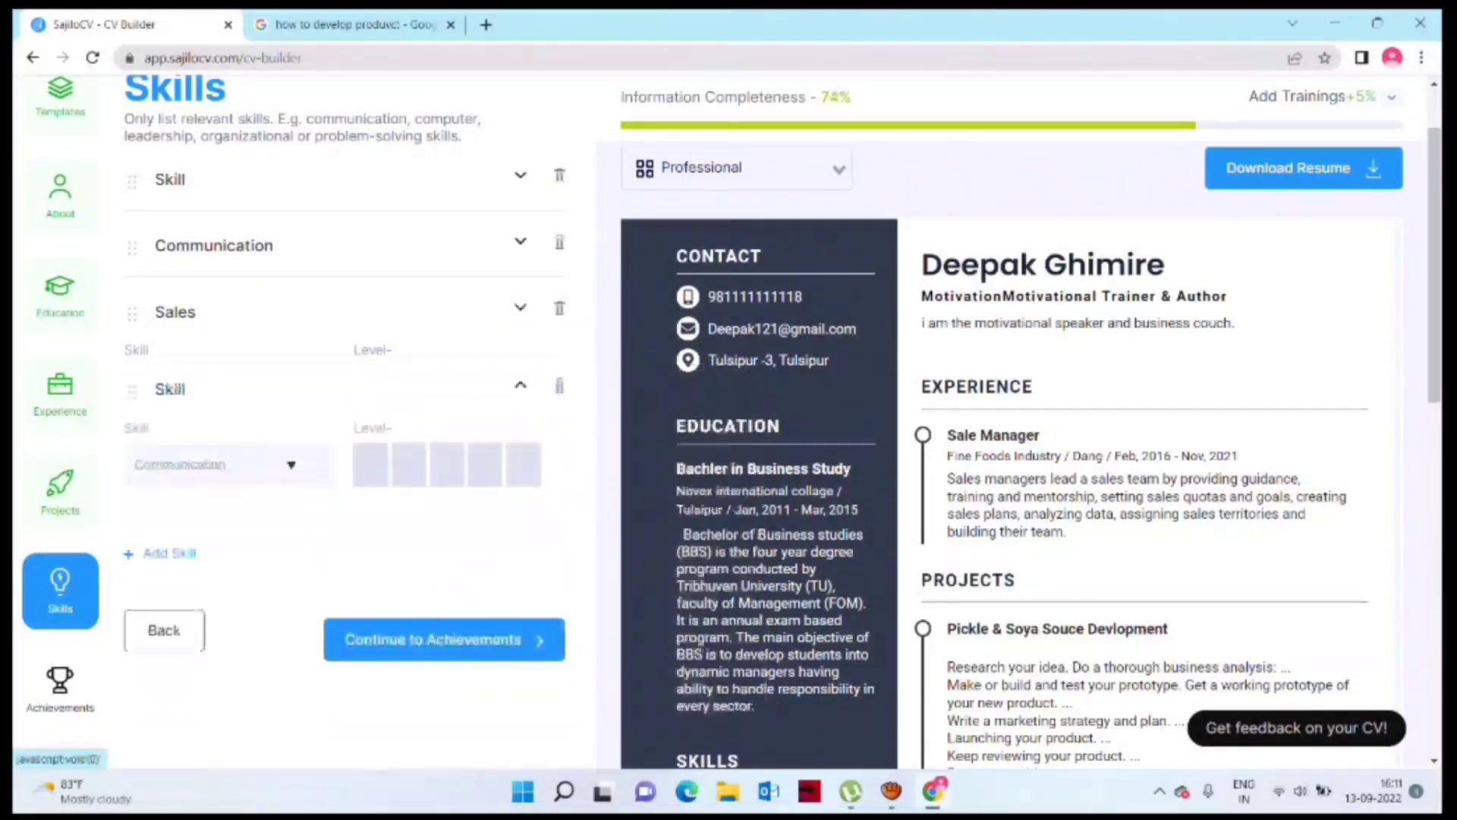
{"action": "left_click", "coordinate": [229, 453]}
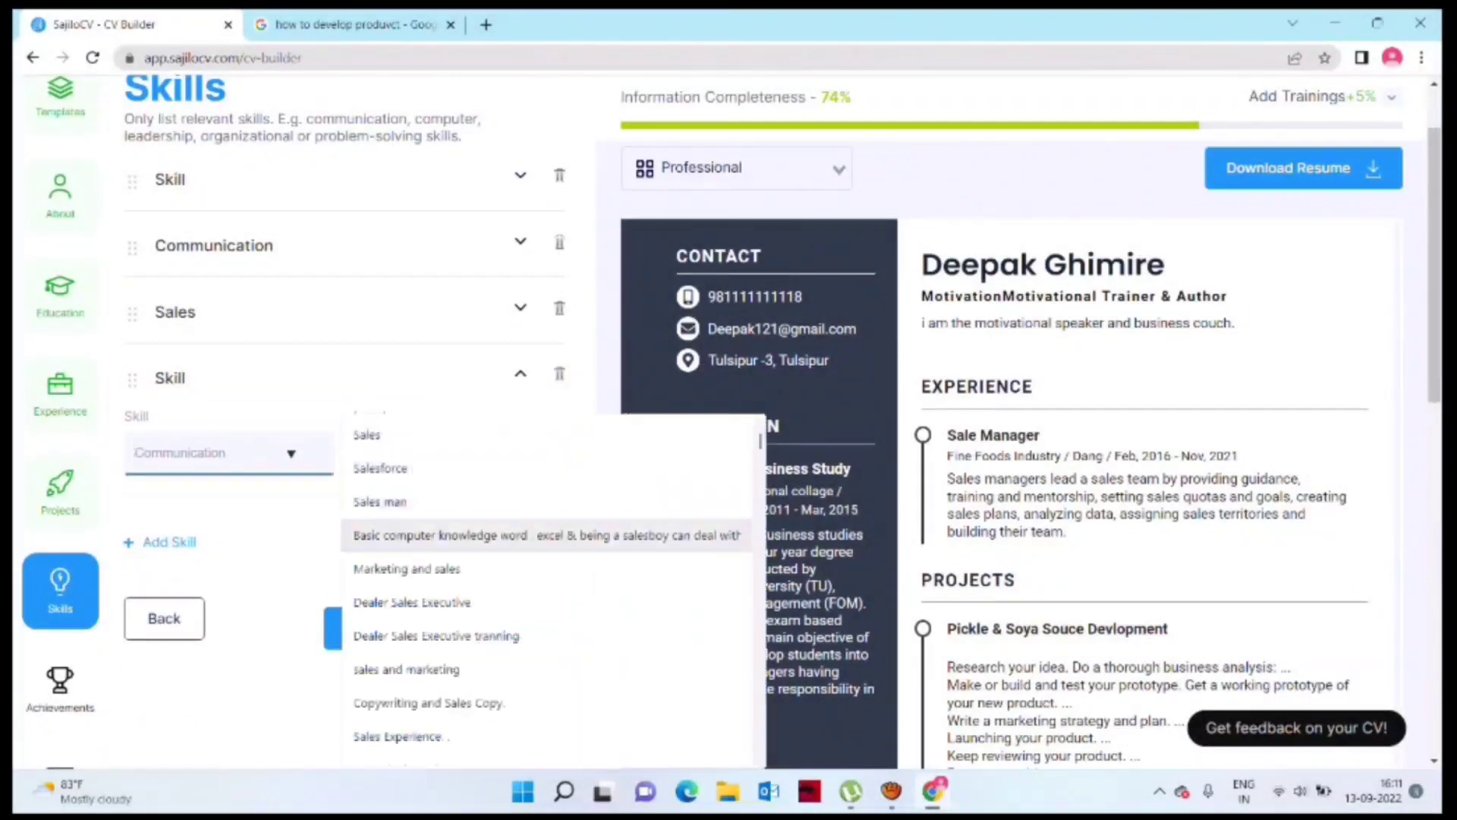
{"action": "left_click", "coordinate": [547, 536]}
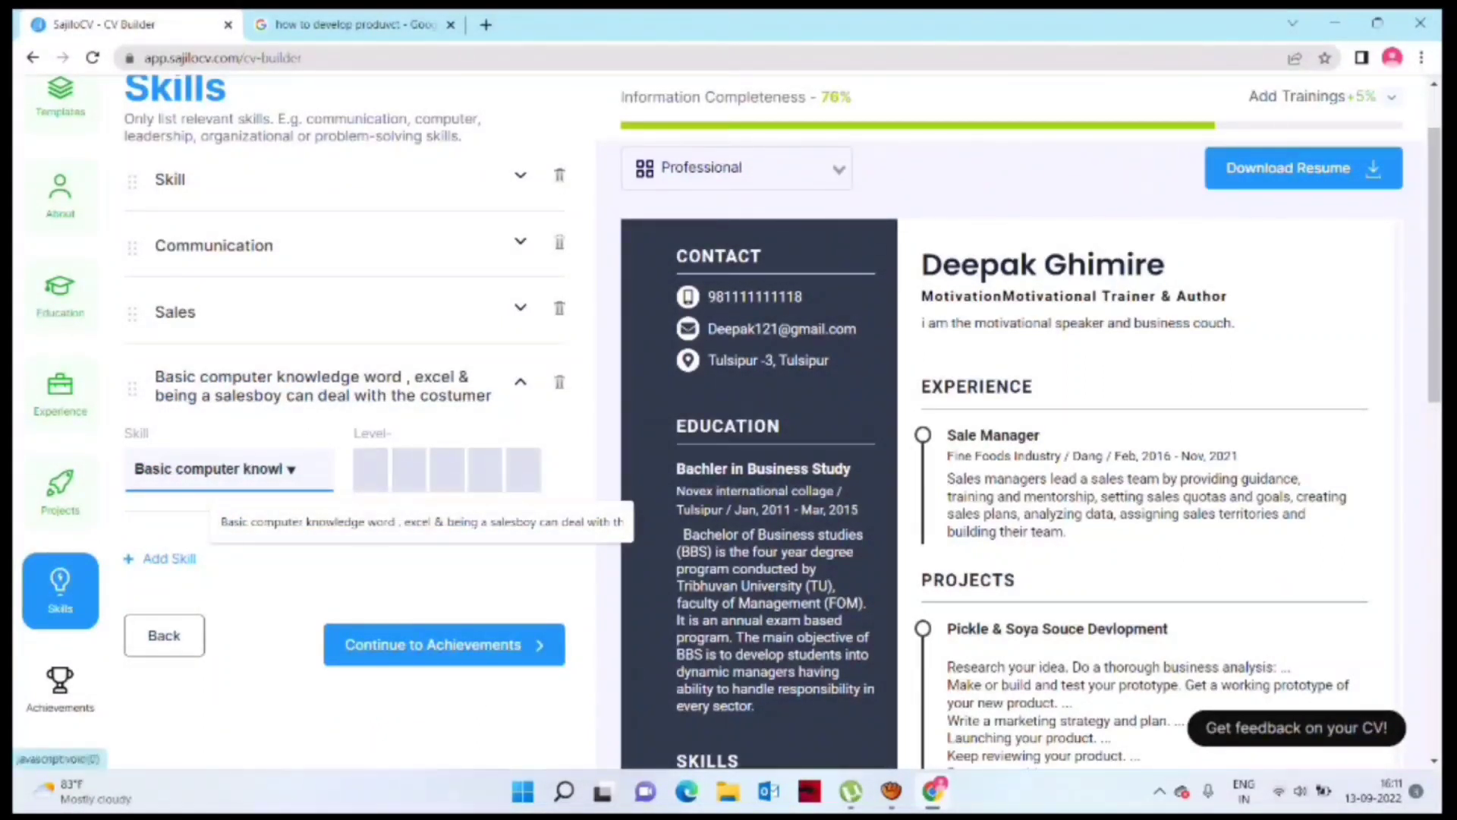
Step: Add Public Speaking and Leadership Skills, plus networking and digital marketing skills
{"action": "left_click", "coordinate": [162, 559]}
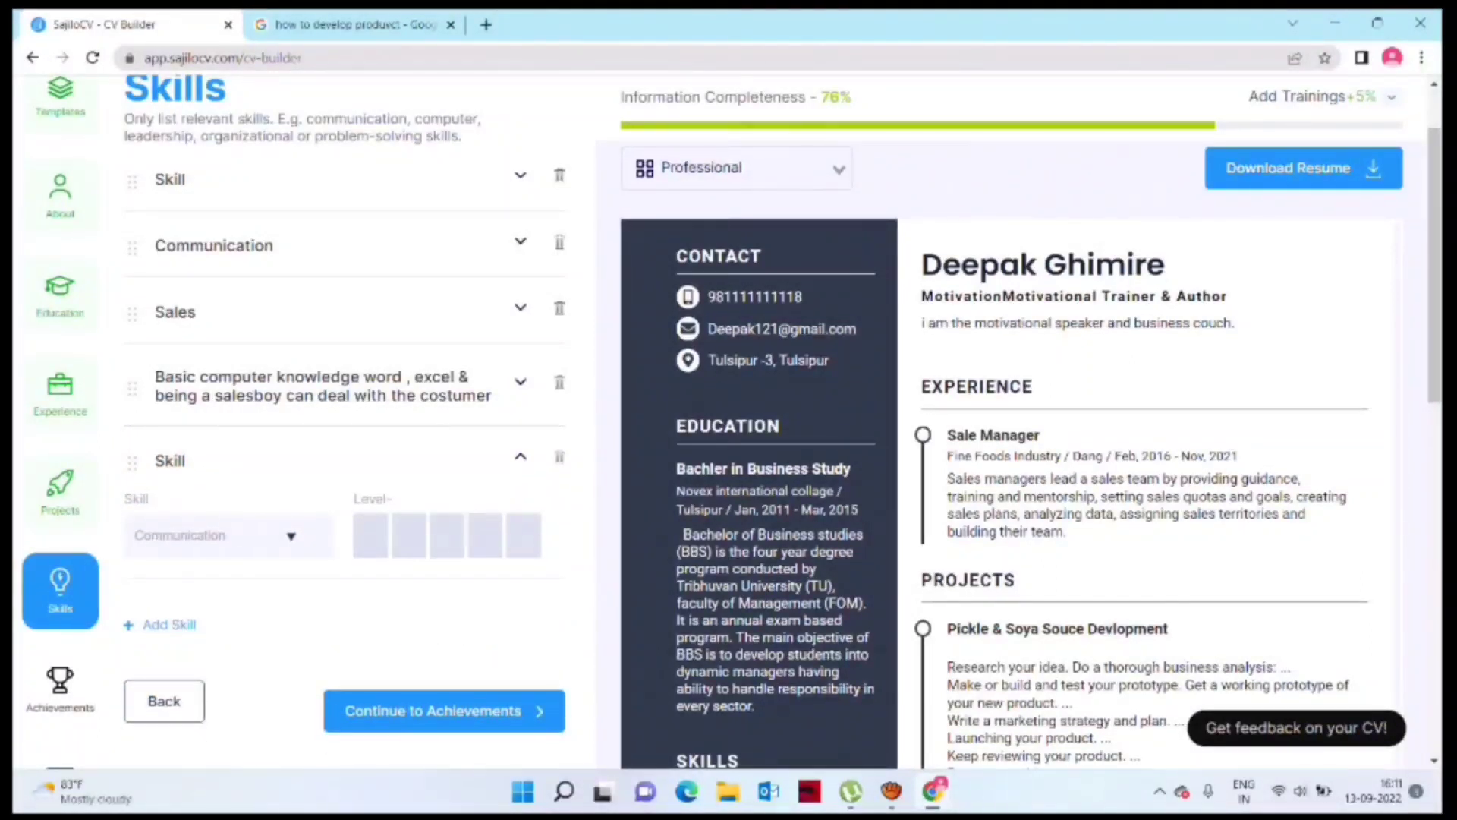
{"action": "left_click", "coordinate": [227, 535]}
{"action": "type", "text": "pub"}
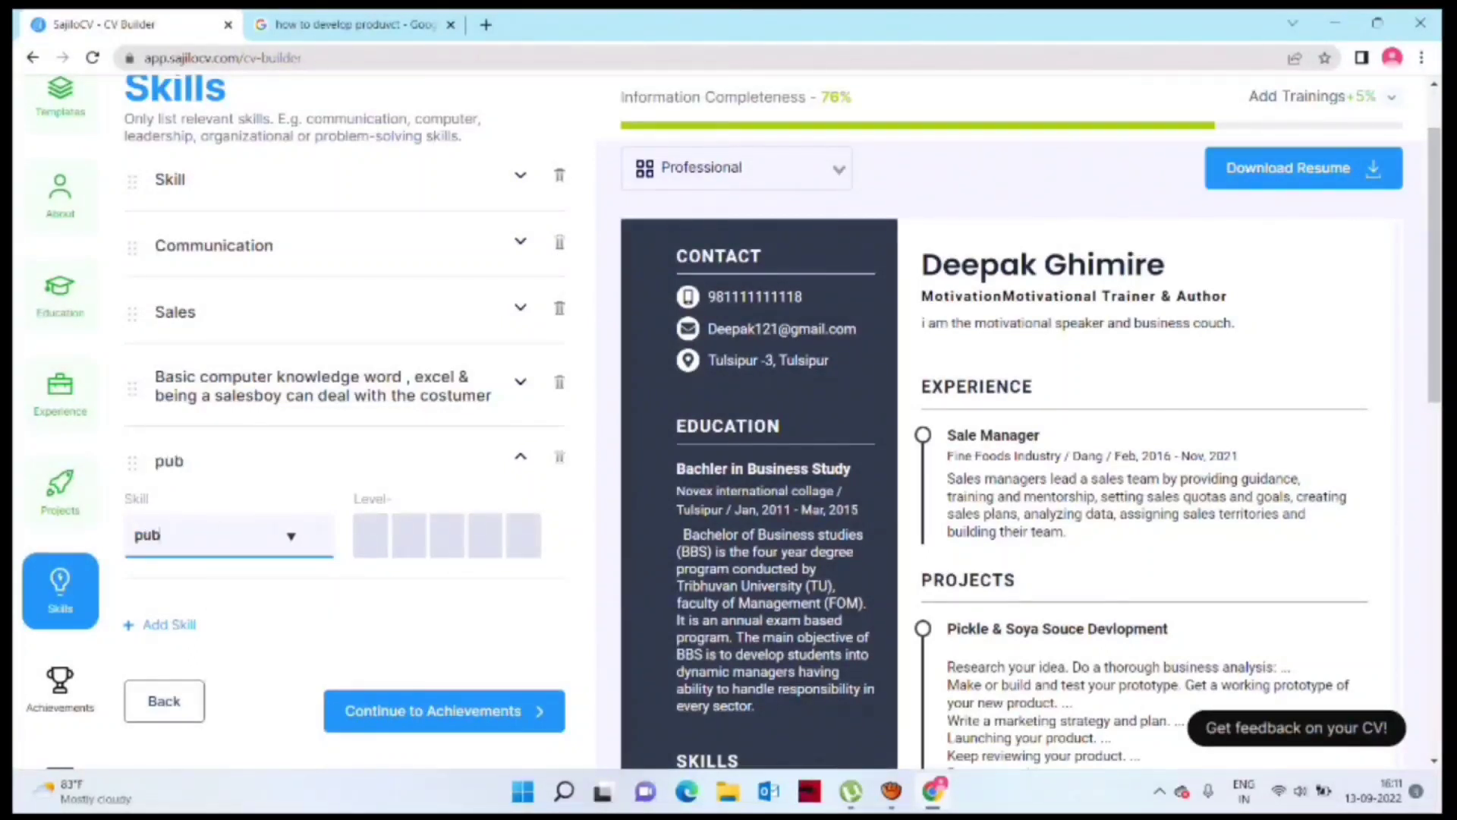
{"action": "type", "text": "li"}
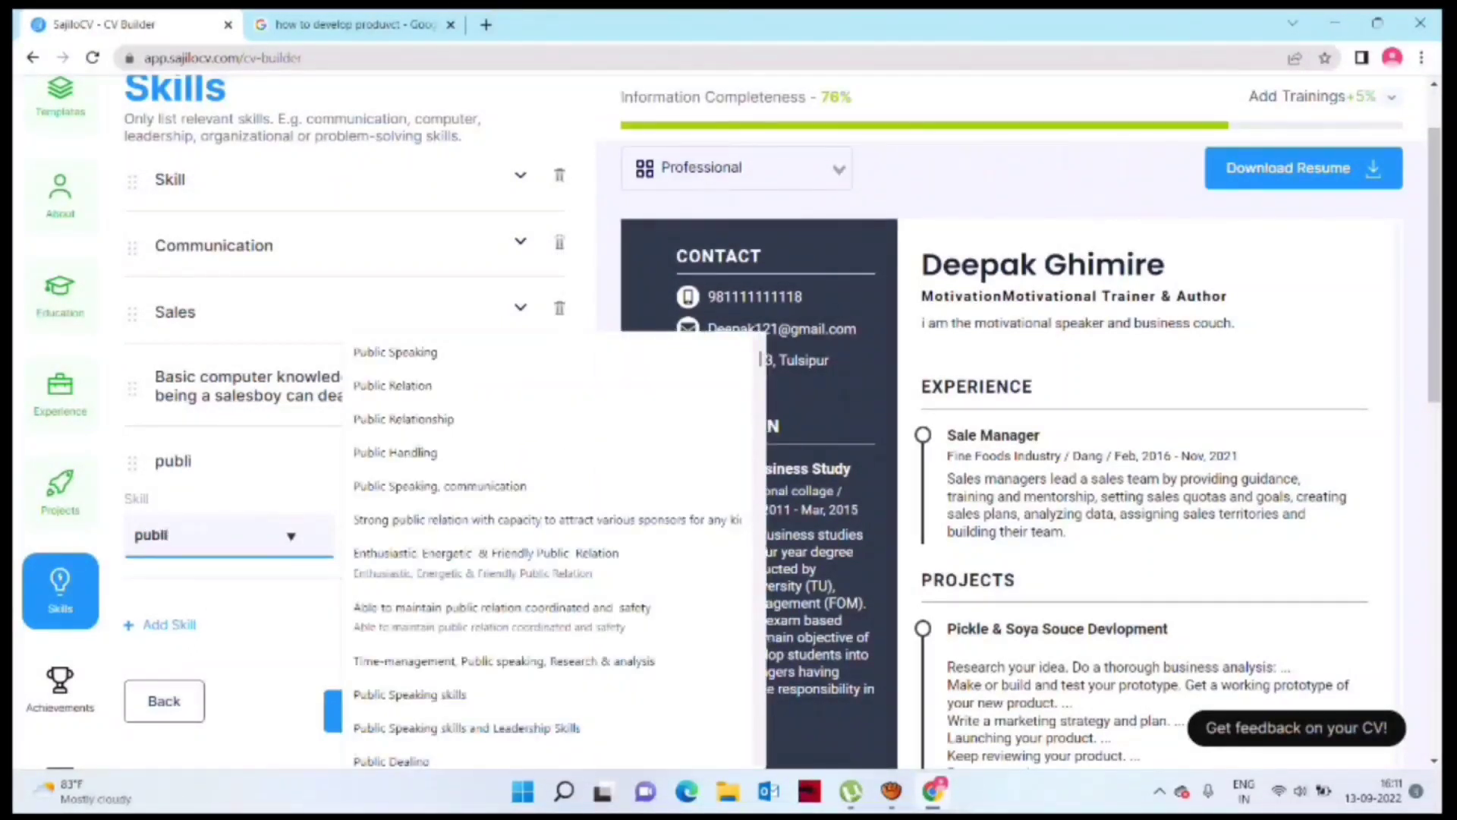
{"action": "left_click", "coordinate": [467, 727]}
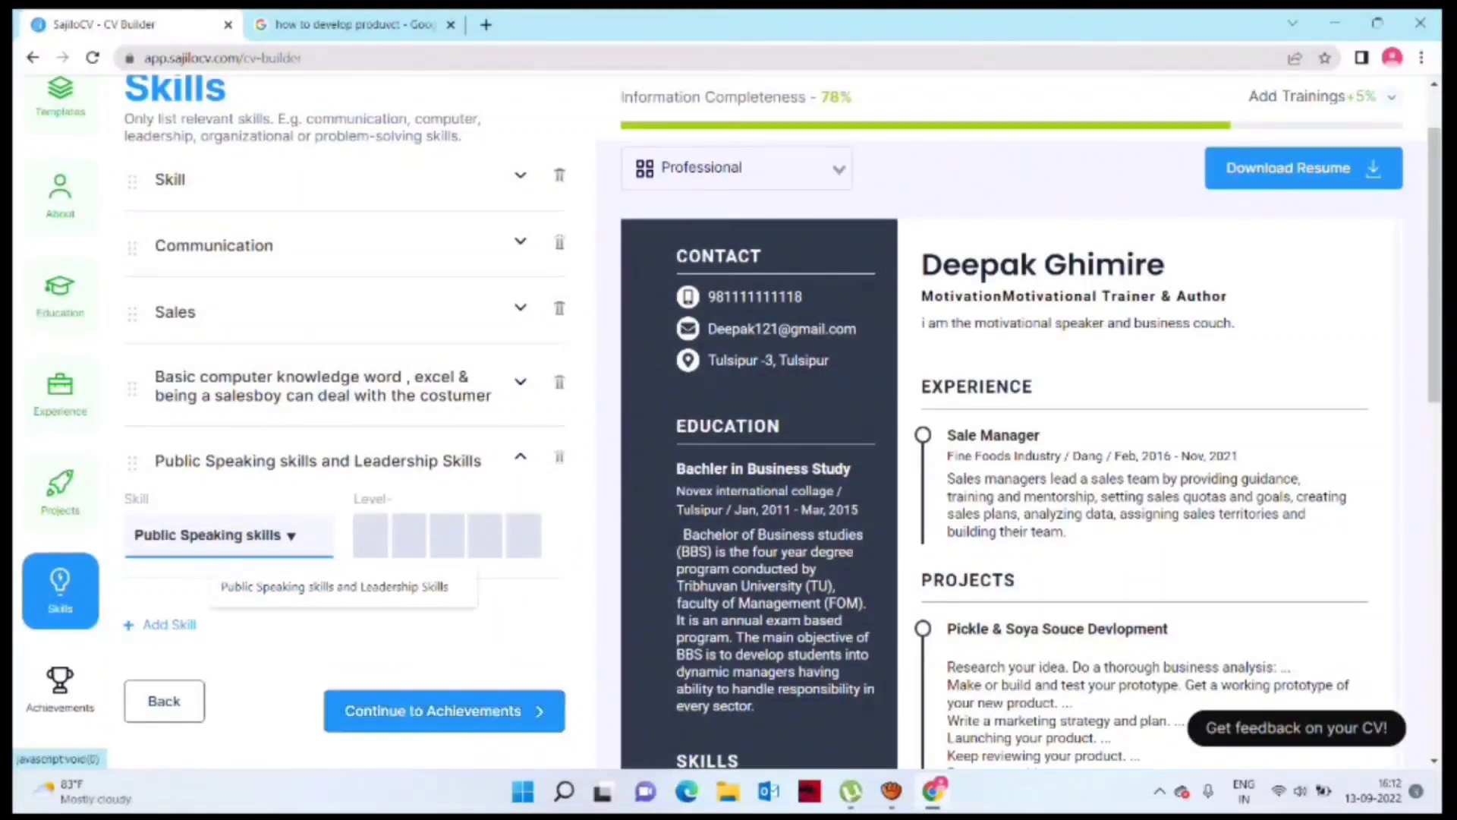
{"action": "left_click", "coordinate": [169, 624]}
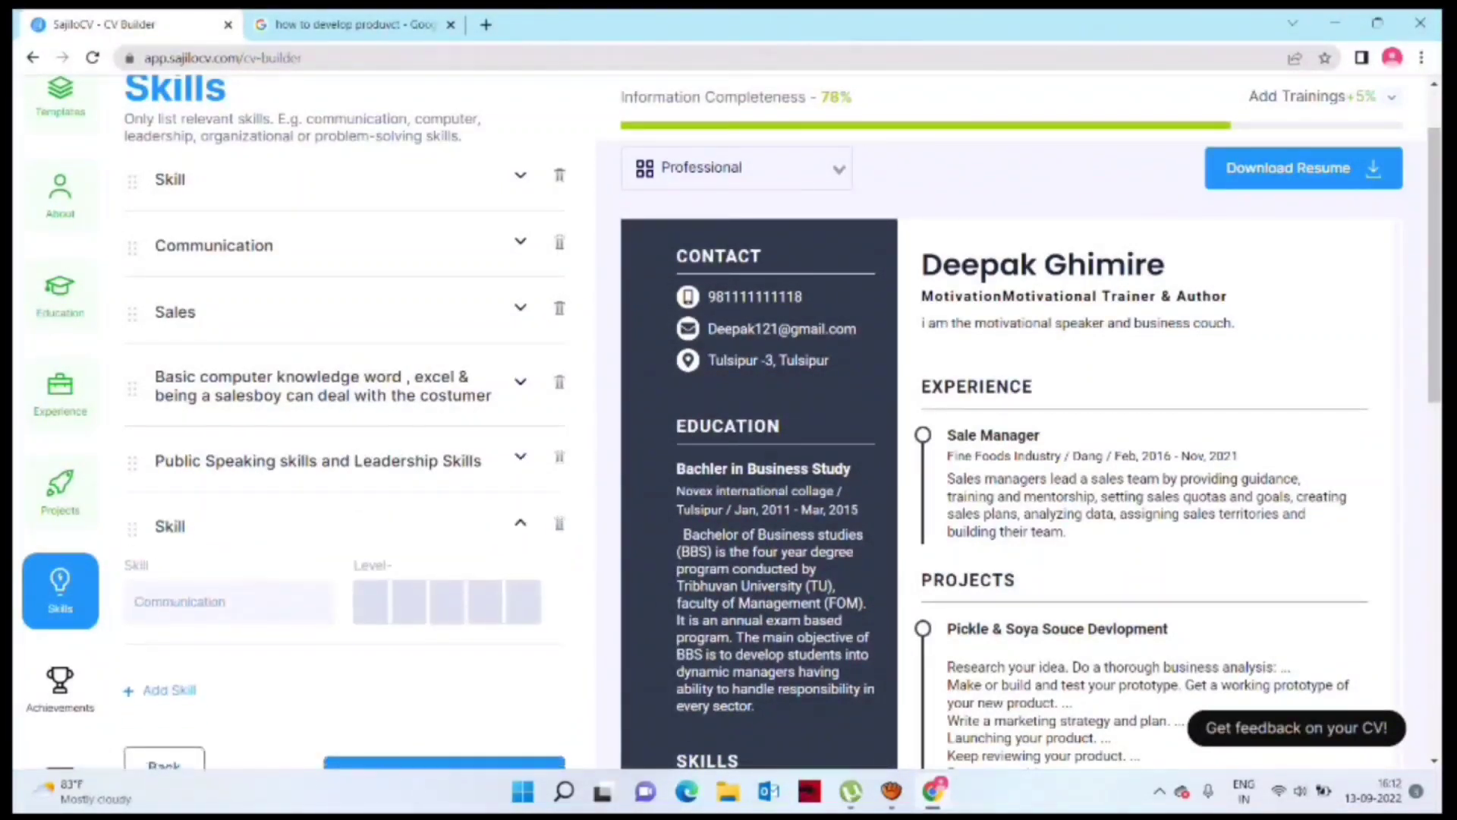
{"action": "left_click", "coordinate": [229, 602]}
{"action": "type", "text": "Digital Marketing"}
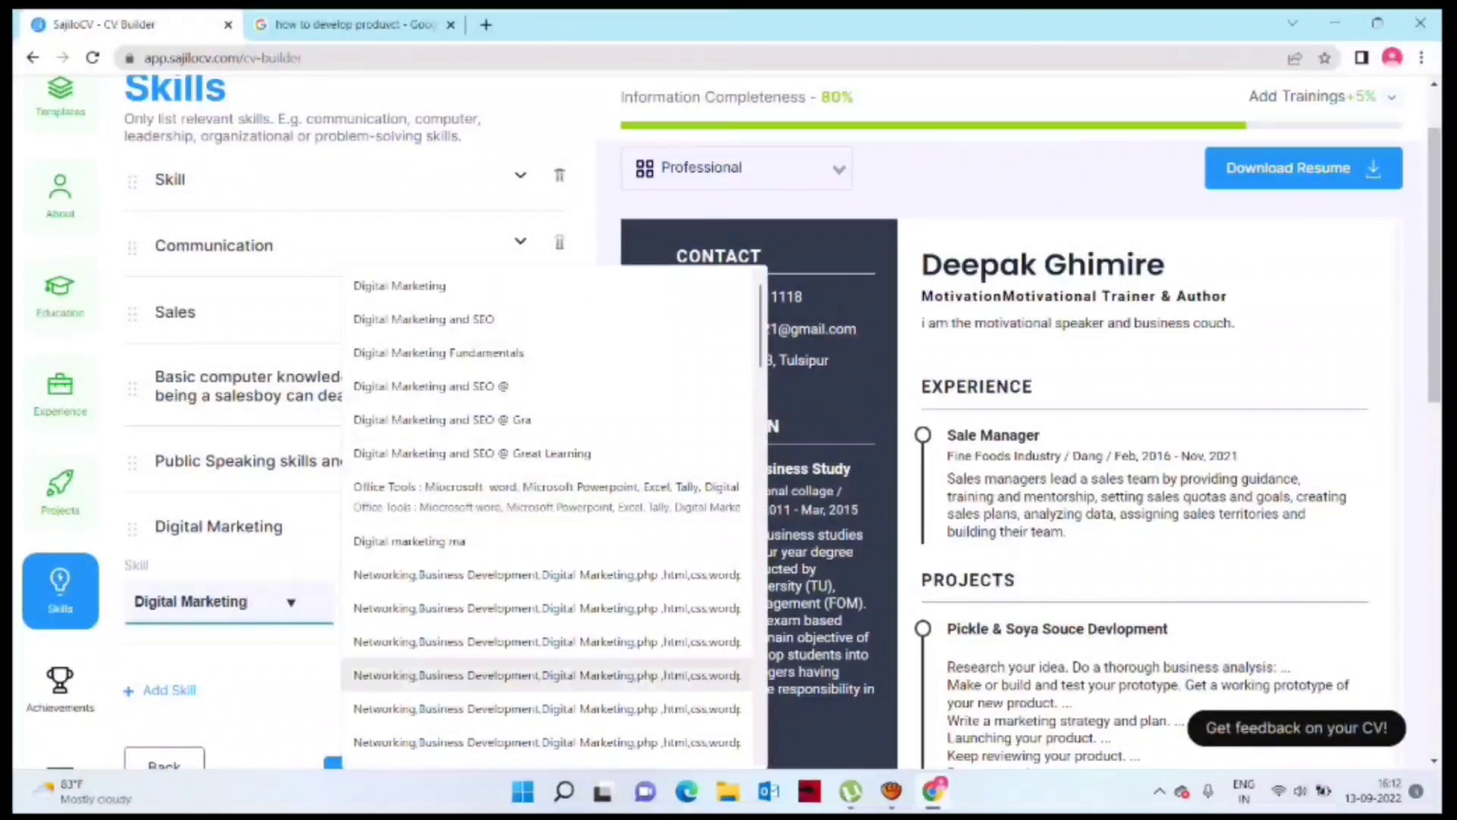
{"action": "left_click", "coordinate": [547, 709]}
{"action": "scroll", "coordinate": [547, 709], "scroll_direction": "down", "scroll_amount": 3}
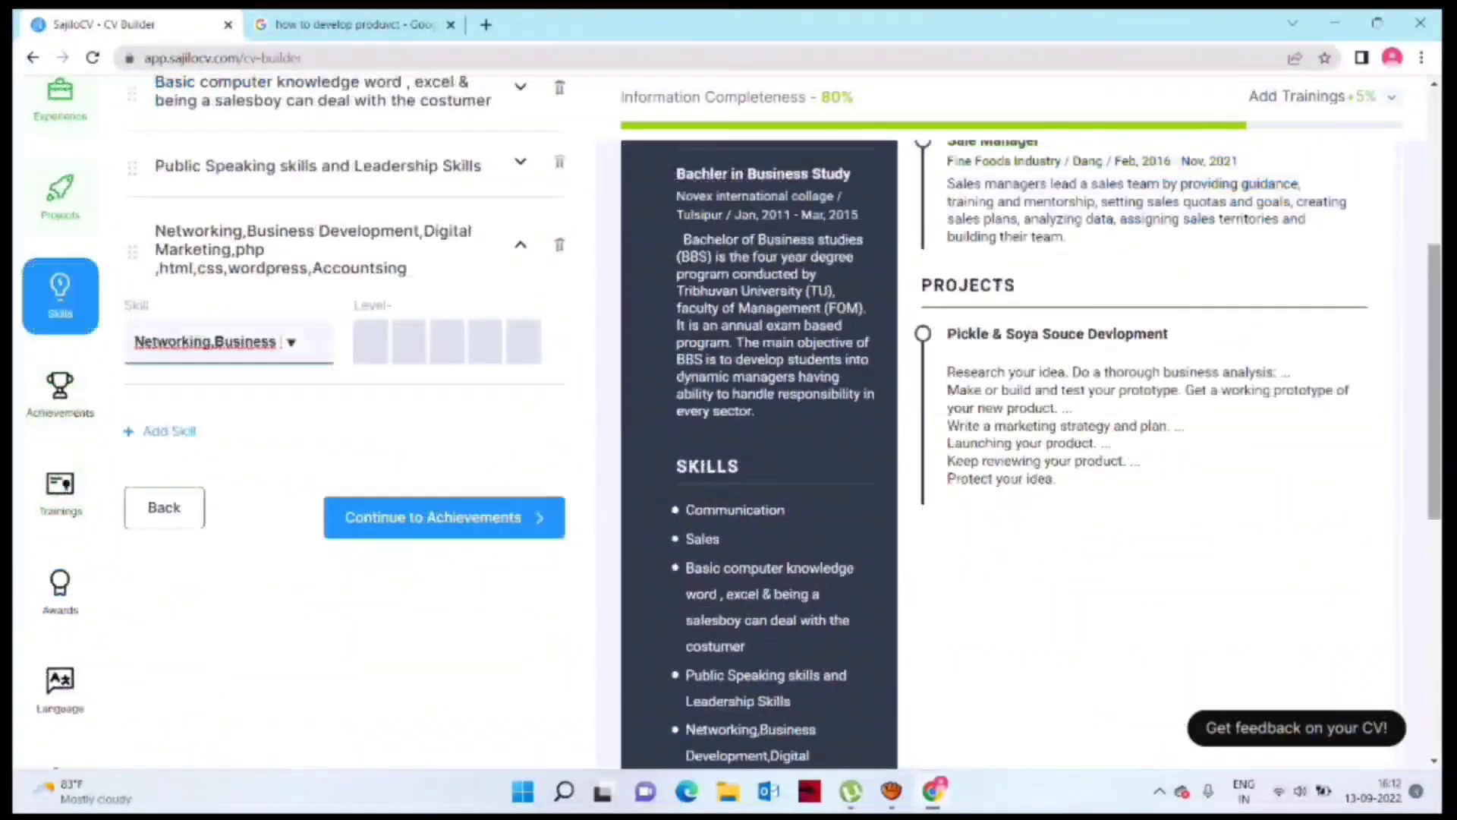
{"action": "left_click", "coordinate": [433, 516]}
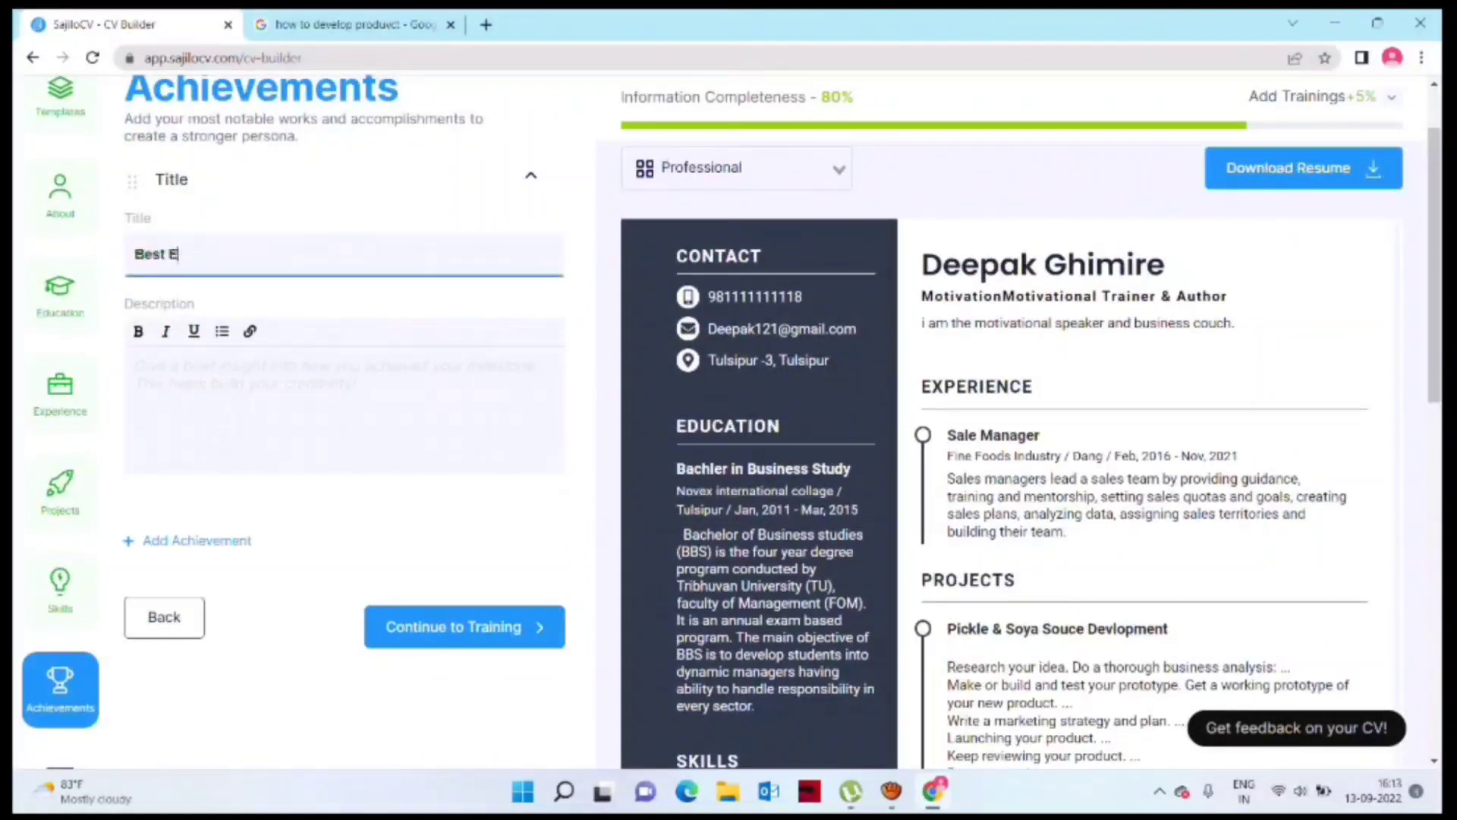
Step: Title the achievement 'Best Employ of the Year'
{"action": "type", "text": "mploy of the e"}
{"action": "key", "text": "BackSpace"}
{"action": "type", "text": "Year"}
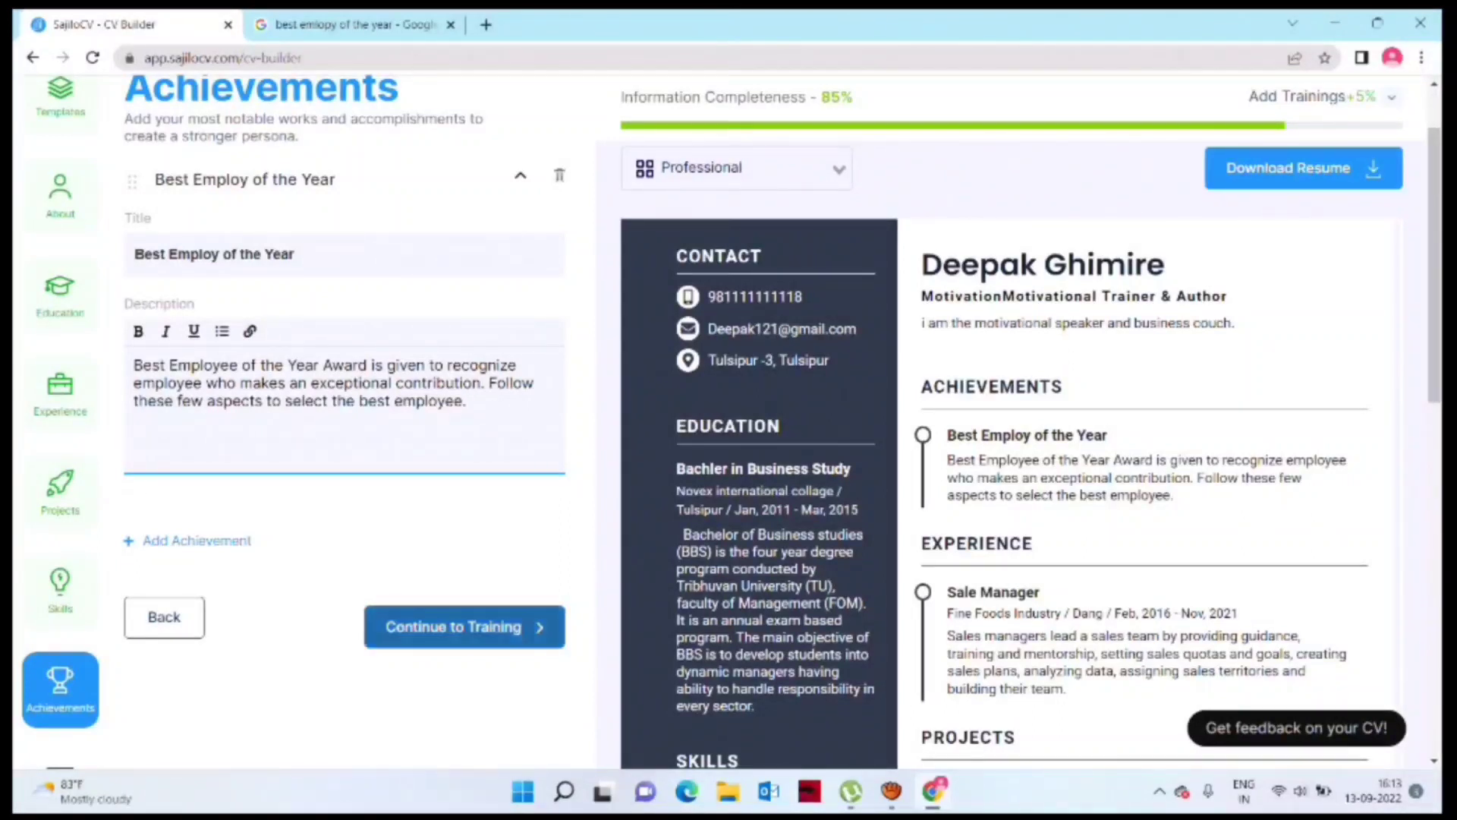
{"action": "left_click", "coordinate": [465, 627]}
Step: Start the training title as 'Marketing Training'
{"action": "left_click", "coordinate": [345, 254]}
{"action": "type", "text": "Marke"}
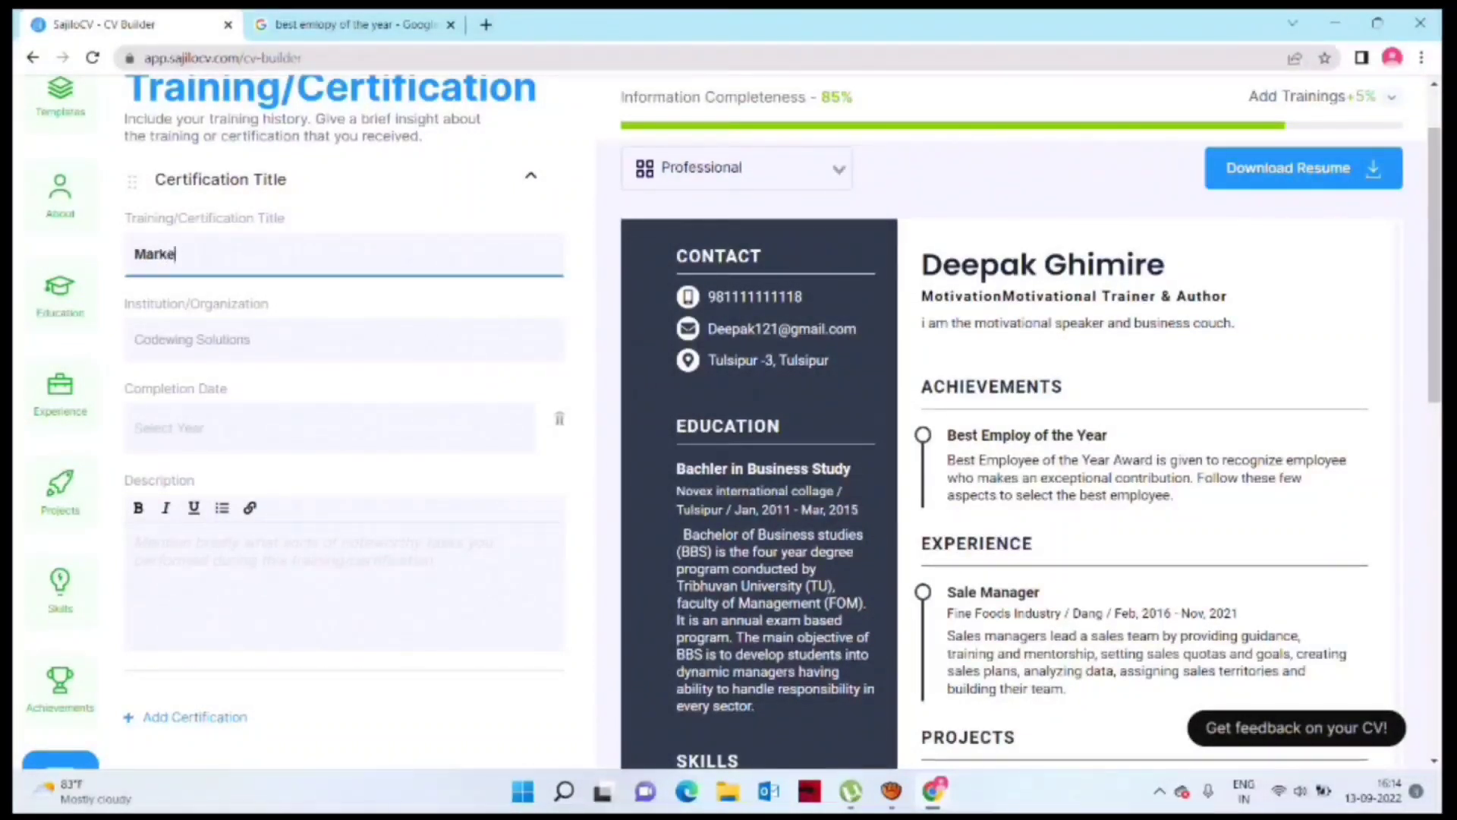
{"action": "type", "text": "ting "}
{"action": "type", "text": "Training"}
{"action": "type", "text": " #0"}
{"action": "type", "text": " Day"}
Step: Correct the training title to 'Marketing Training 30Days'
{"action": "key", "text": "BackSpace"}
{"action": "key", "text": "BackSpace"}
{"action": "key", "text": "BackSpace"}
{"action": "key", "text": "BackSpace"}
{"action": "type", "text": "30Days"}
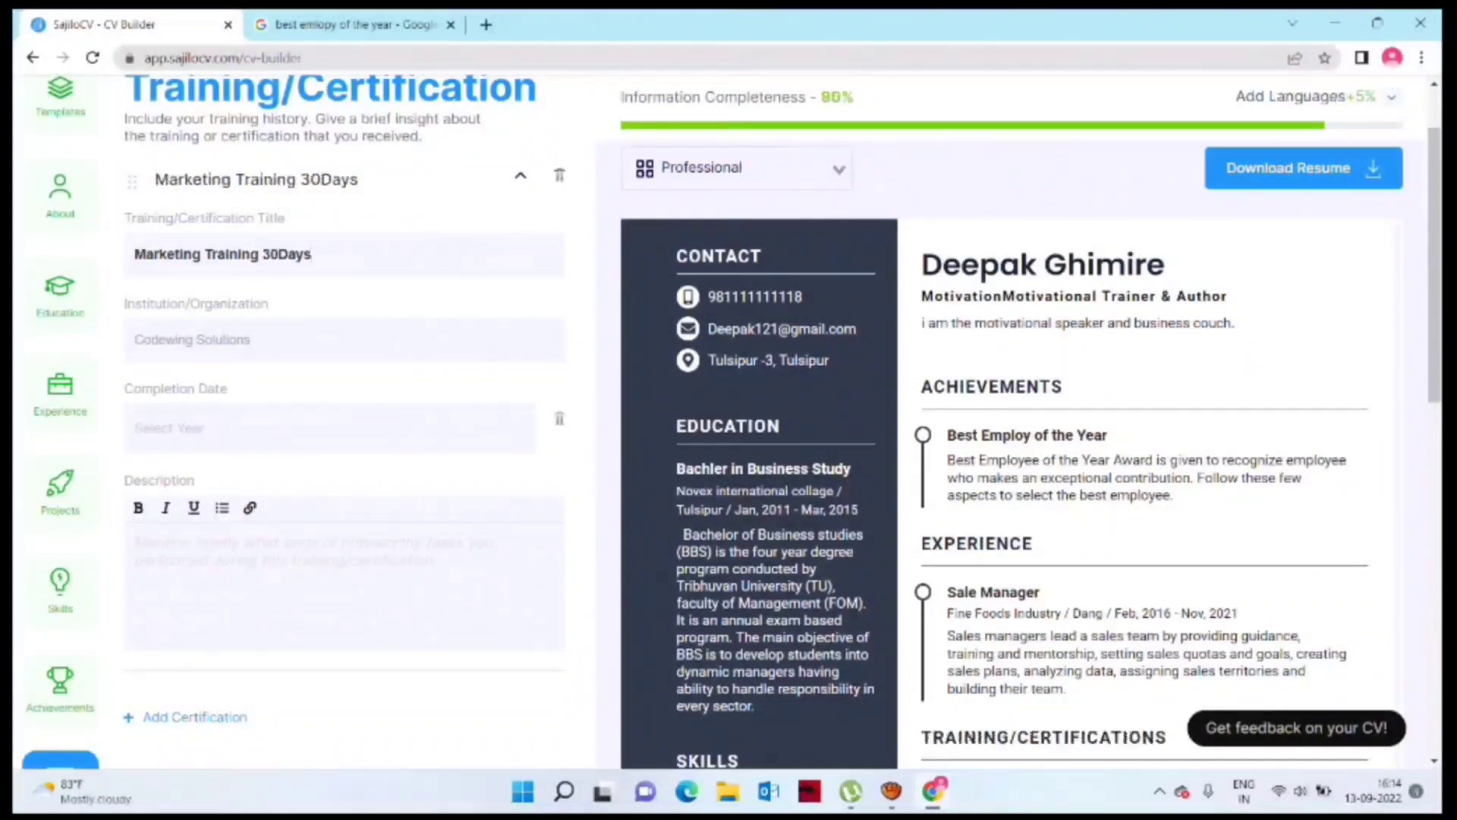
{"action": "scroll", "coordinate": [455, 668], "scroll_direction": "down", "scroll_amount": 2}
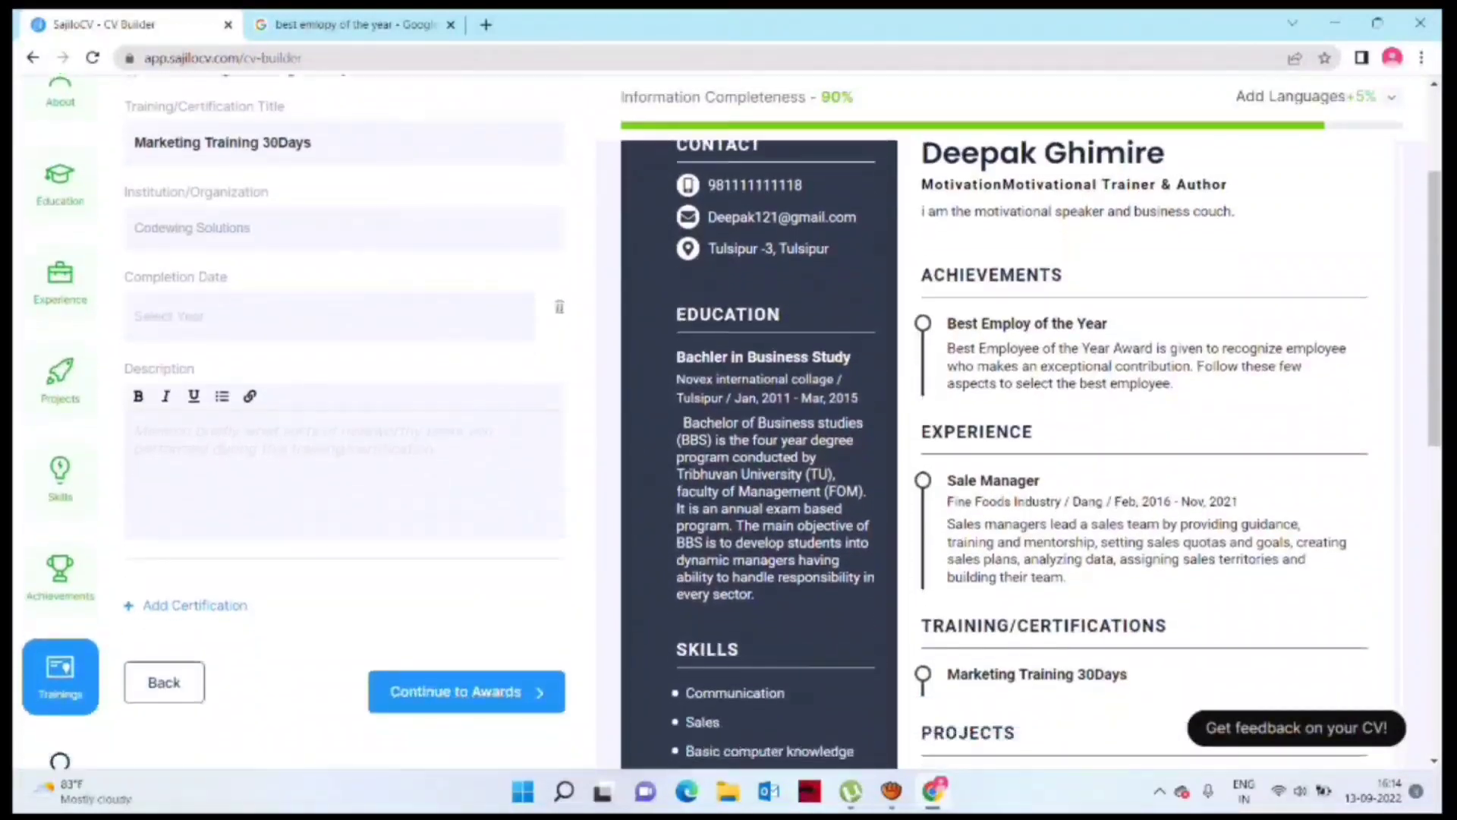
{"action": "left_click", "coordinate": [470, 692]}
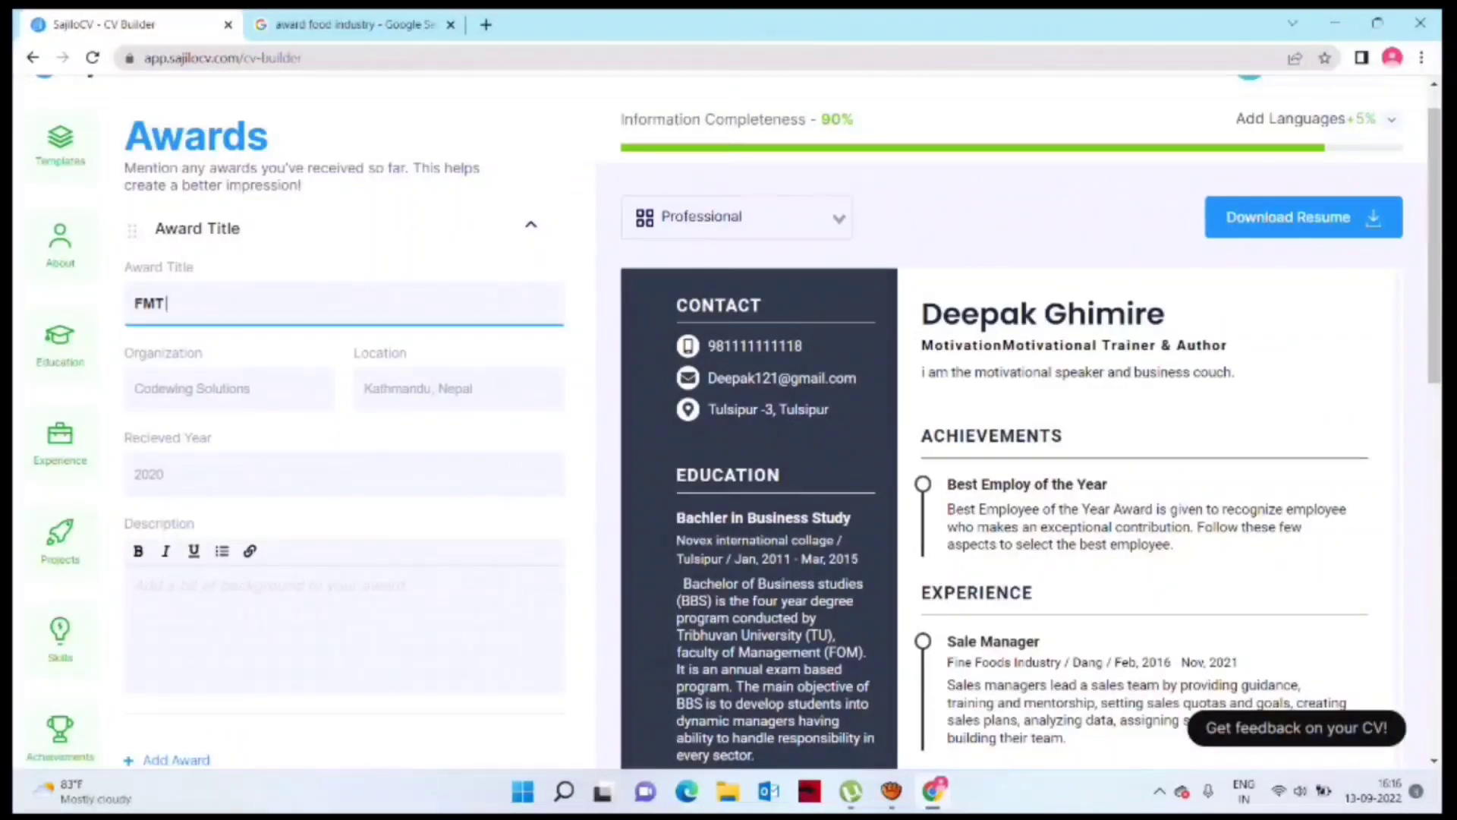
Step: Enter the FMT Sales Award with location Dang and received year 2020
{"action": "type", "text": "Sales Award"}
{"action": "left_click", "coordinate": [459, 389]}
{"action": "left_click", "coordinate": [465, 439]}
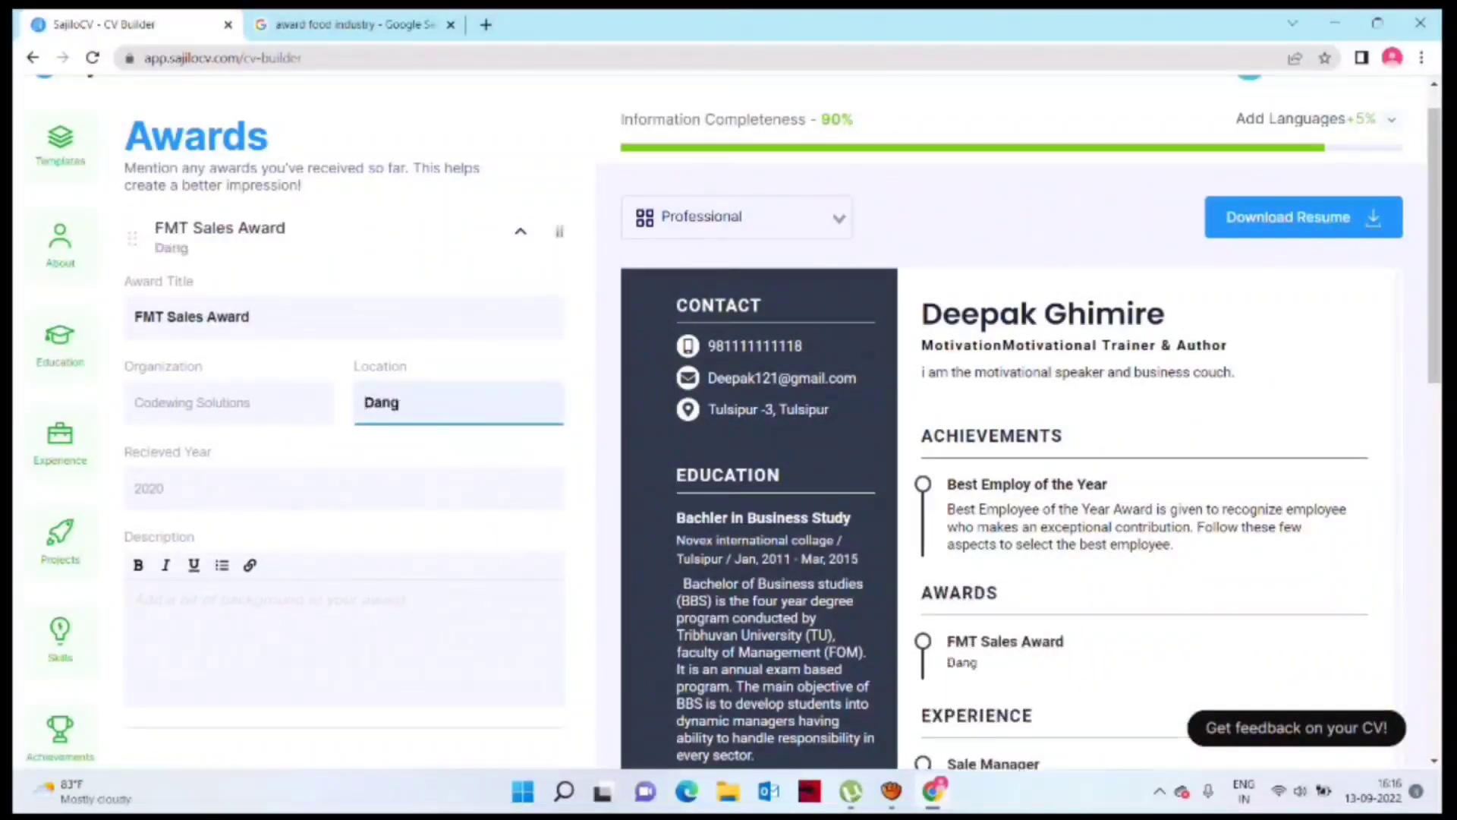
{"action": "left_click", "coordinate": [345, 488]}
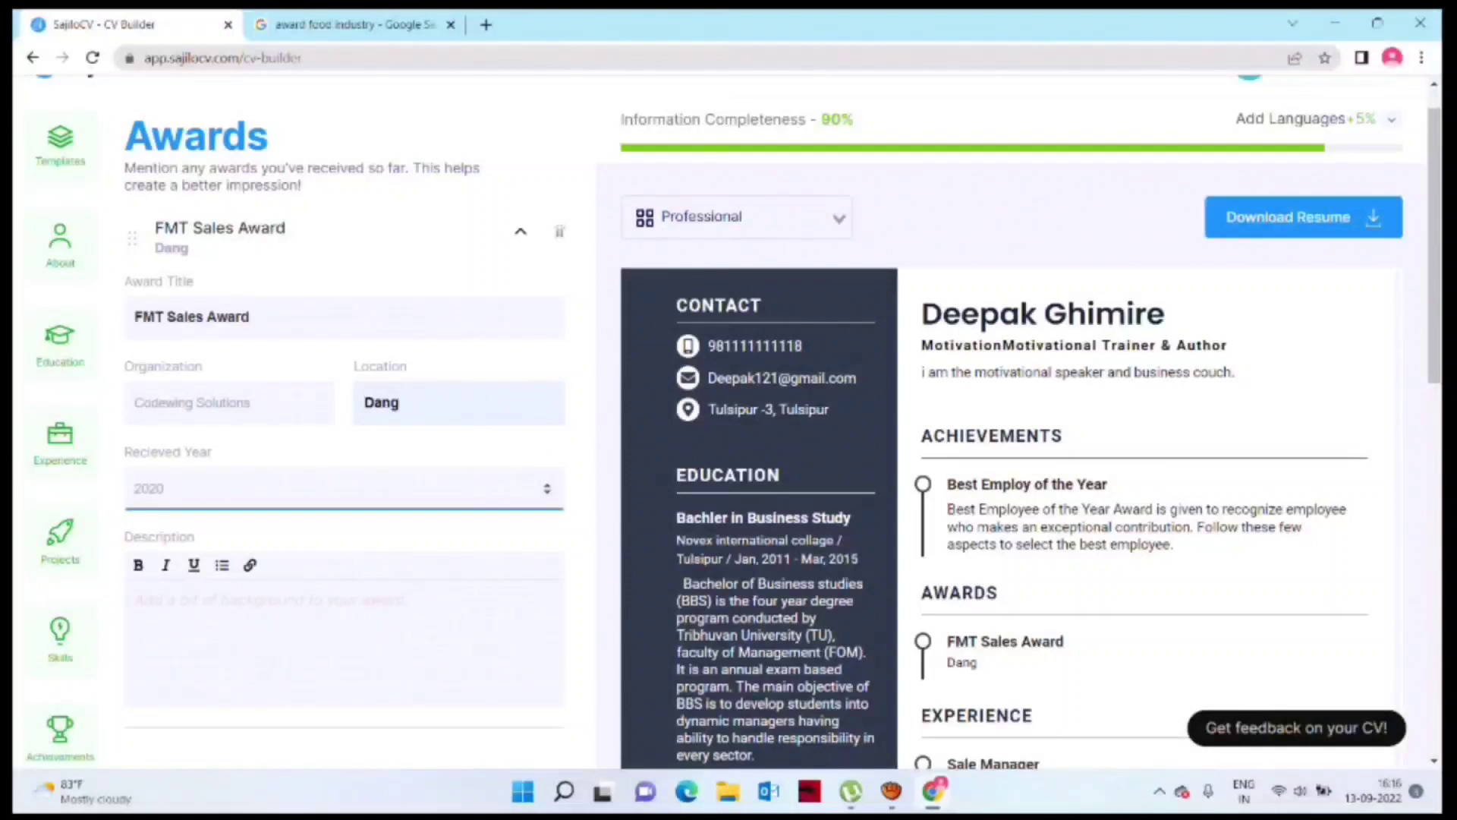
{"action": "type", "text": "2020"}
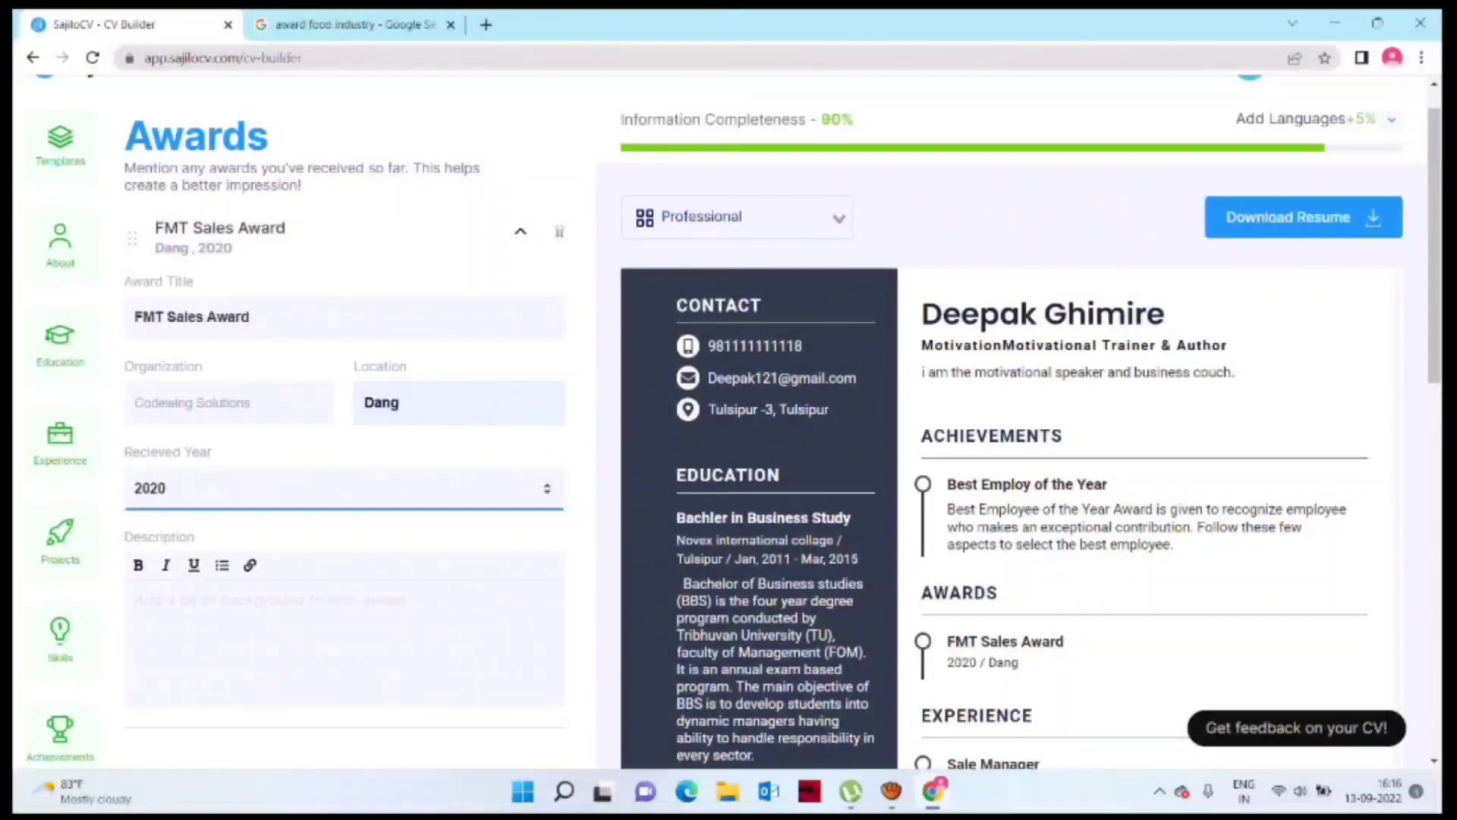
Step: Paste the award's categories description
{"action": "left_click", "coordinate": [265, 607]}
{"action": "type", "text": "cs"}
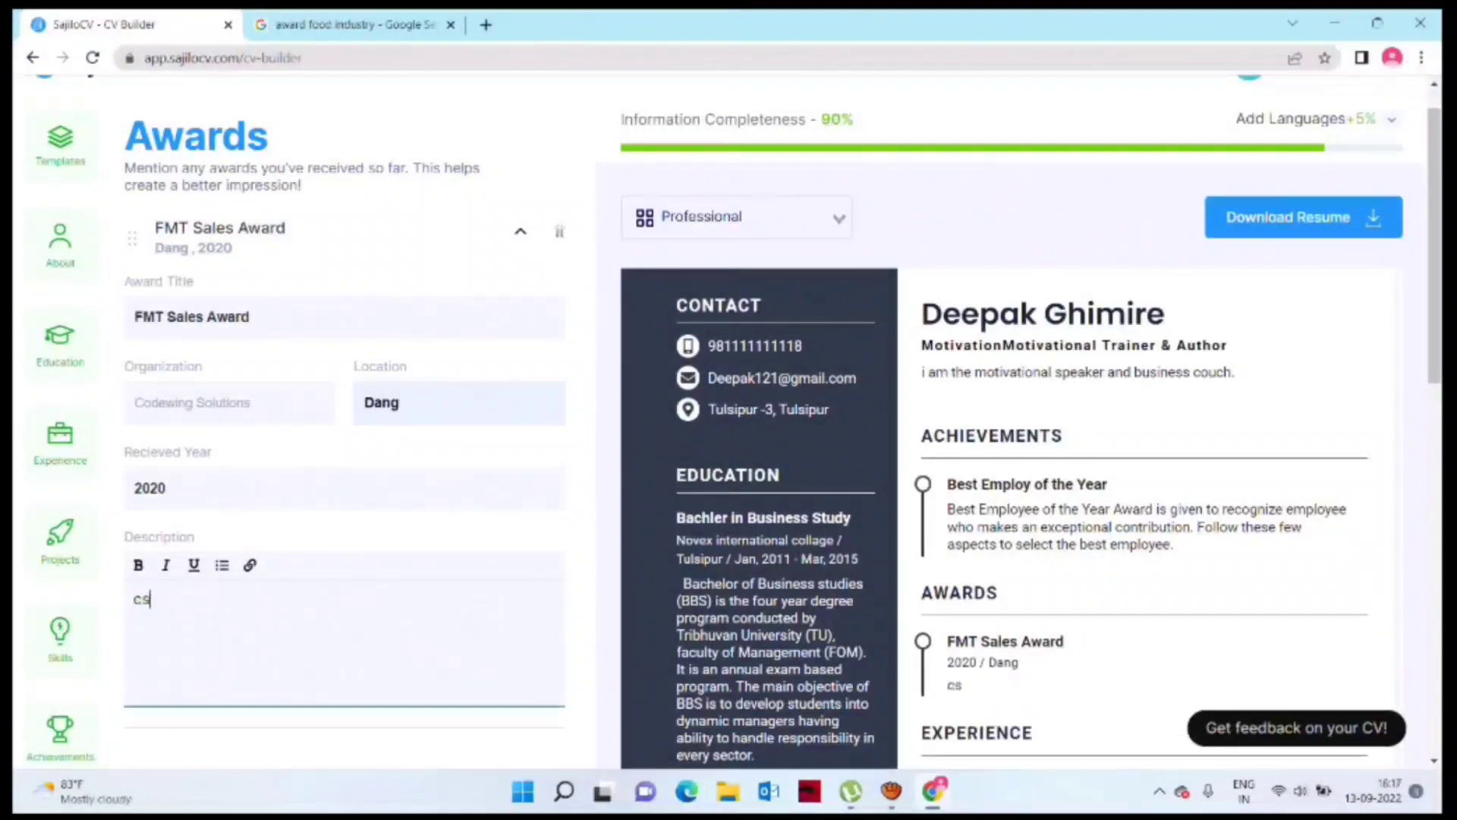
{"action": "type", "text": "The awards include several voting categories and product categories, ranging from Food Manufacturer of the Year and Best Training Initiative to Best Red Meat ."}
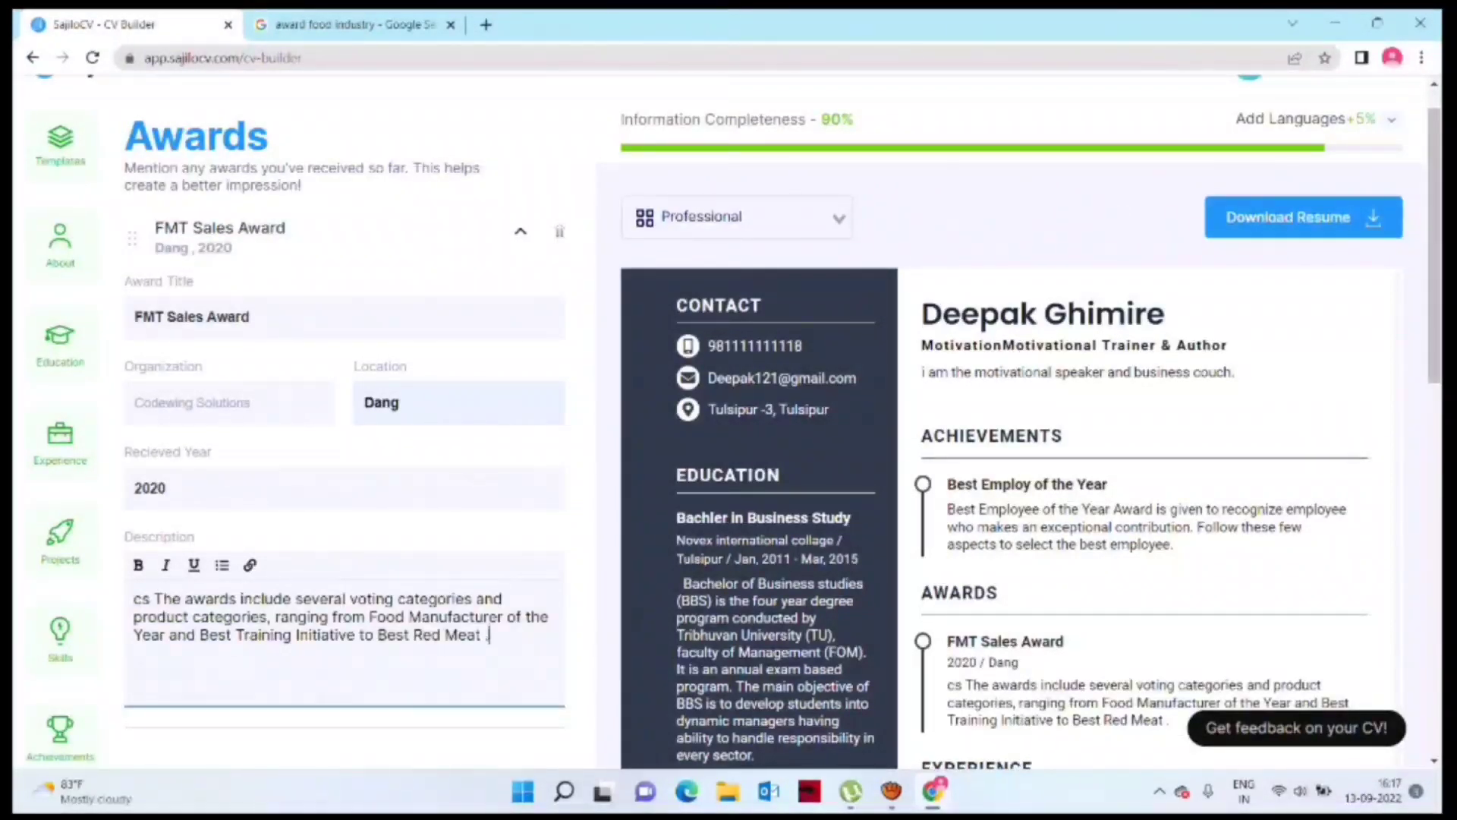
{"action": "scroll", "coordinate": [728, 425], "scroll_direction": "down", "scroll_amount": 6}
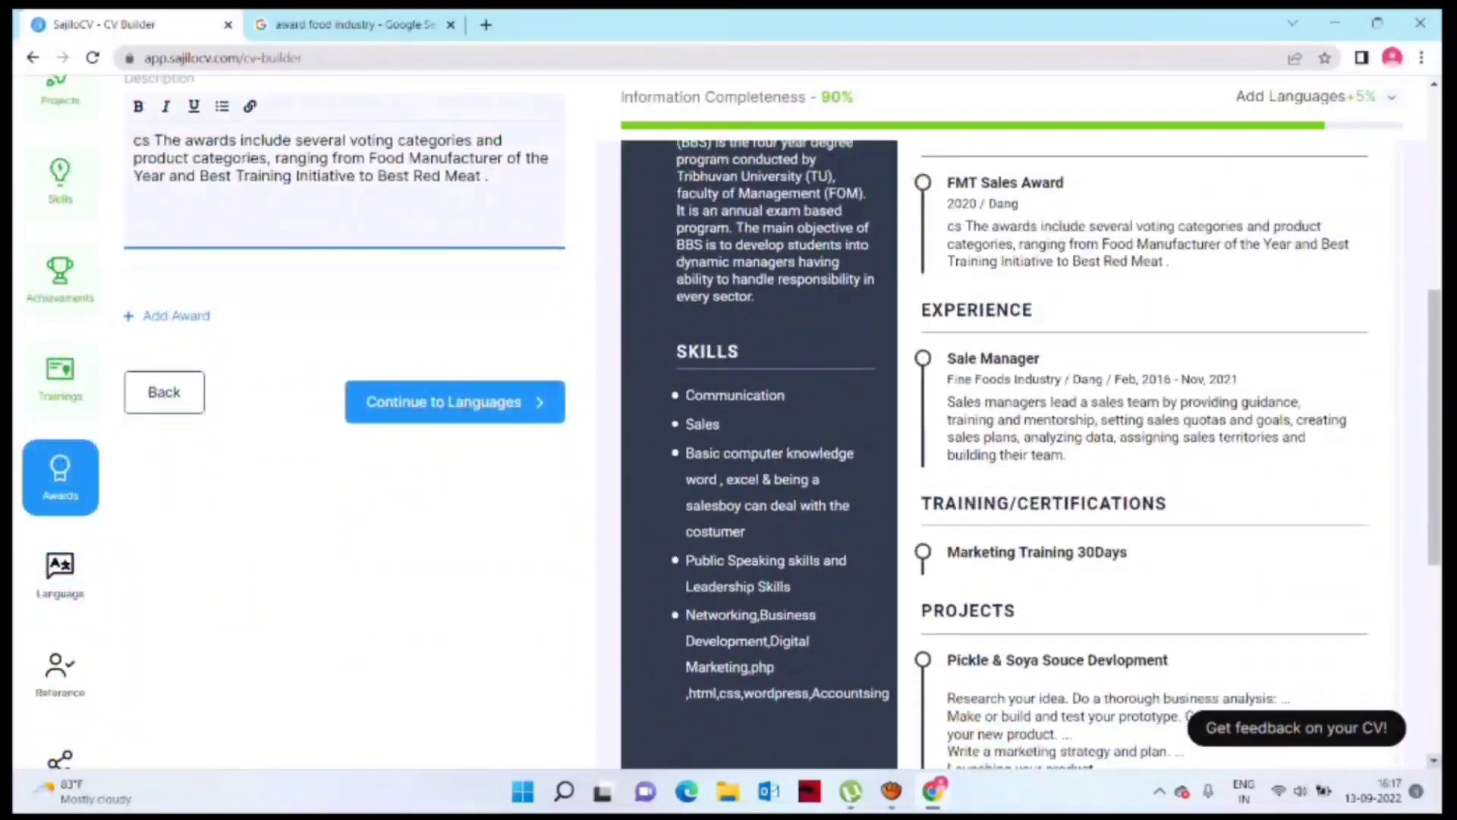
{"action": "scroll", "coordinate": [728, 425], "scroll_direction": "up", "scroll_amount": 1}
{"action": "left_click", "coordinate": [453, 401]}
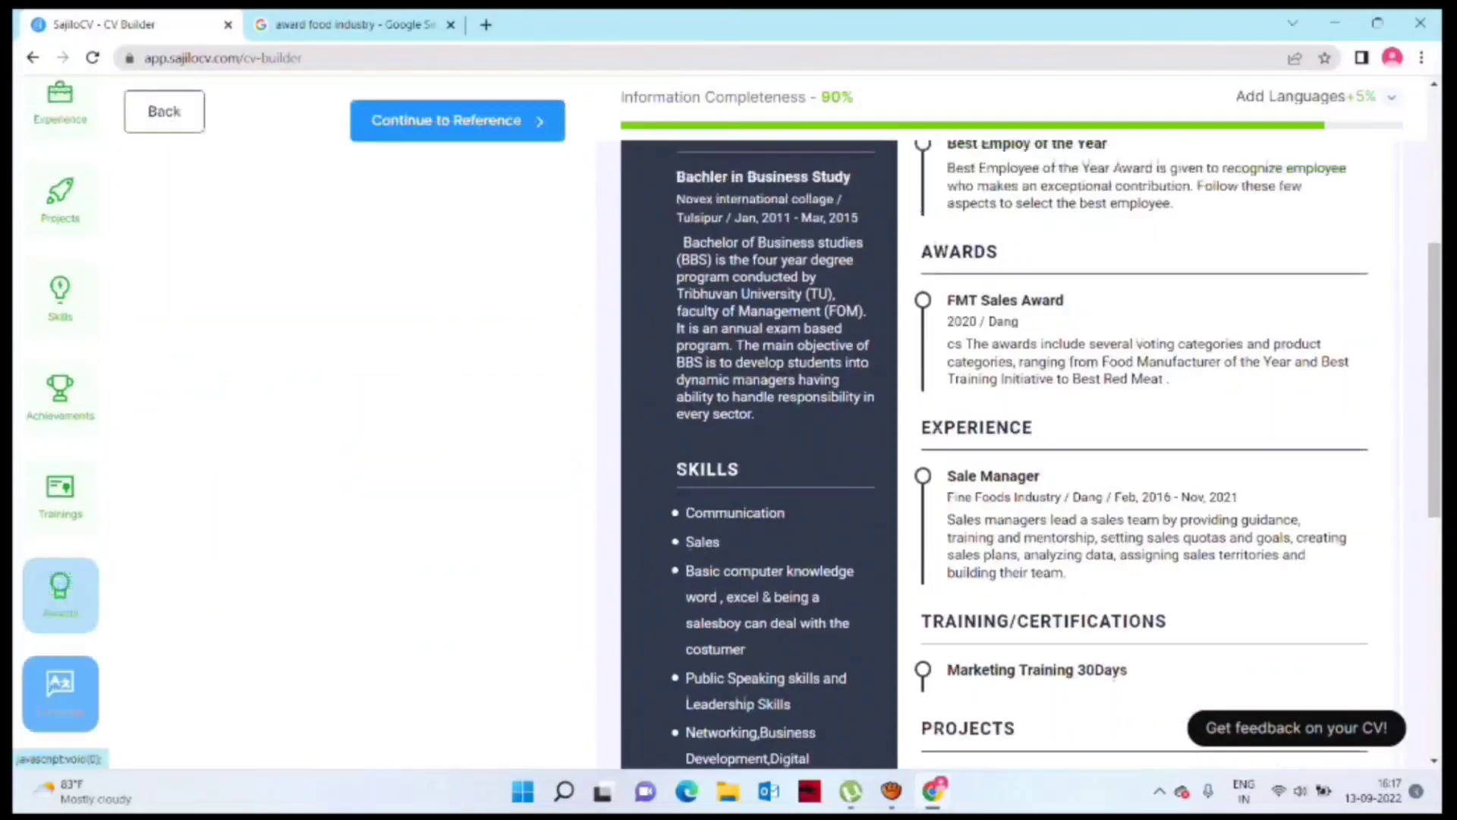
Step: Enter the languages 'Nepali, English, Hindi and Maysian'
{"action": "left_click", "coordinate": [229, 237]}
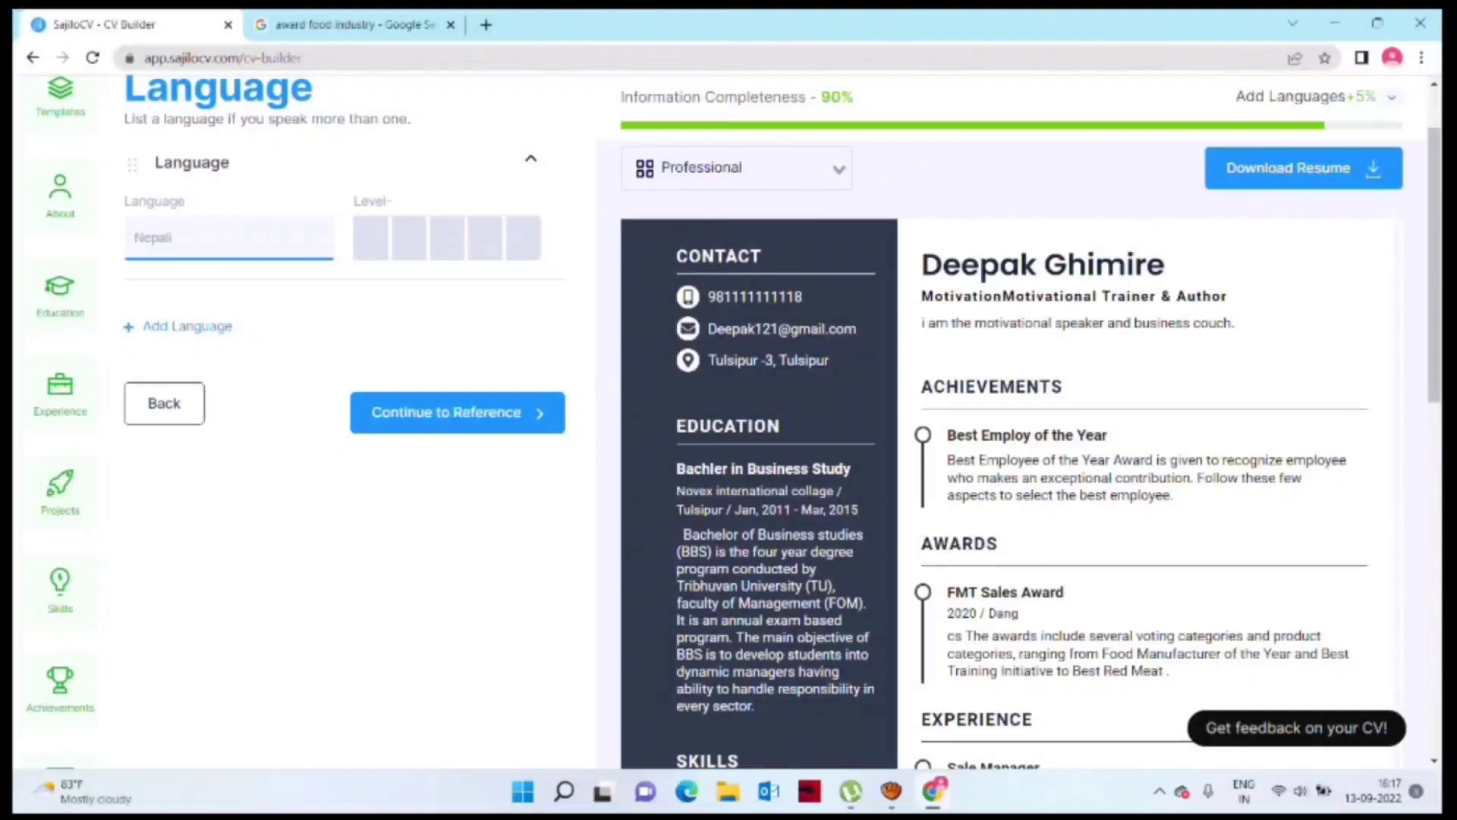
{"action": "type", "text": "Nepali, English"}
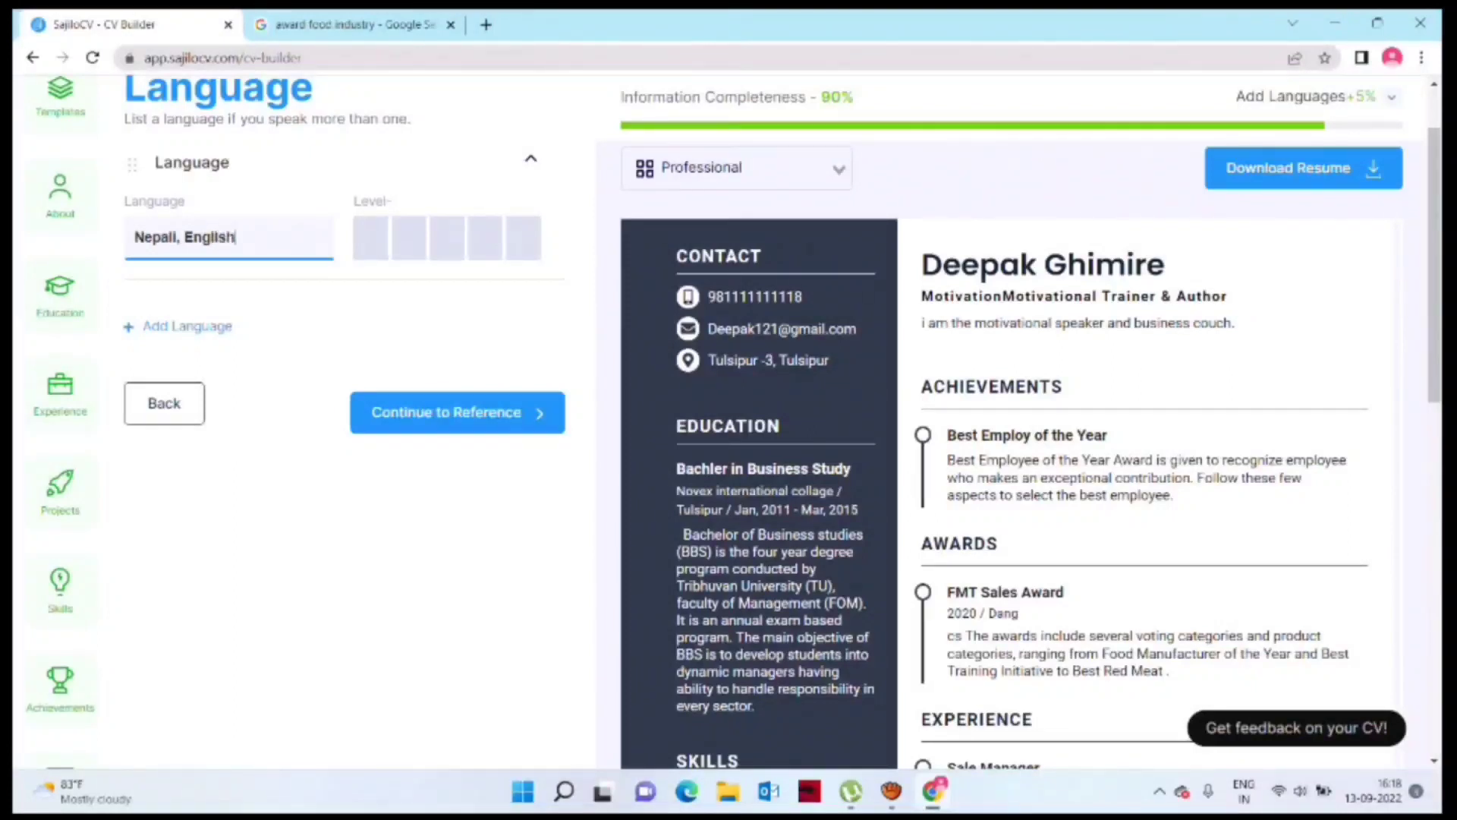
{"action": "type", "text": ", Hindi and "}
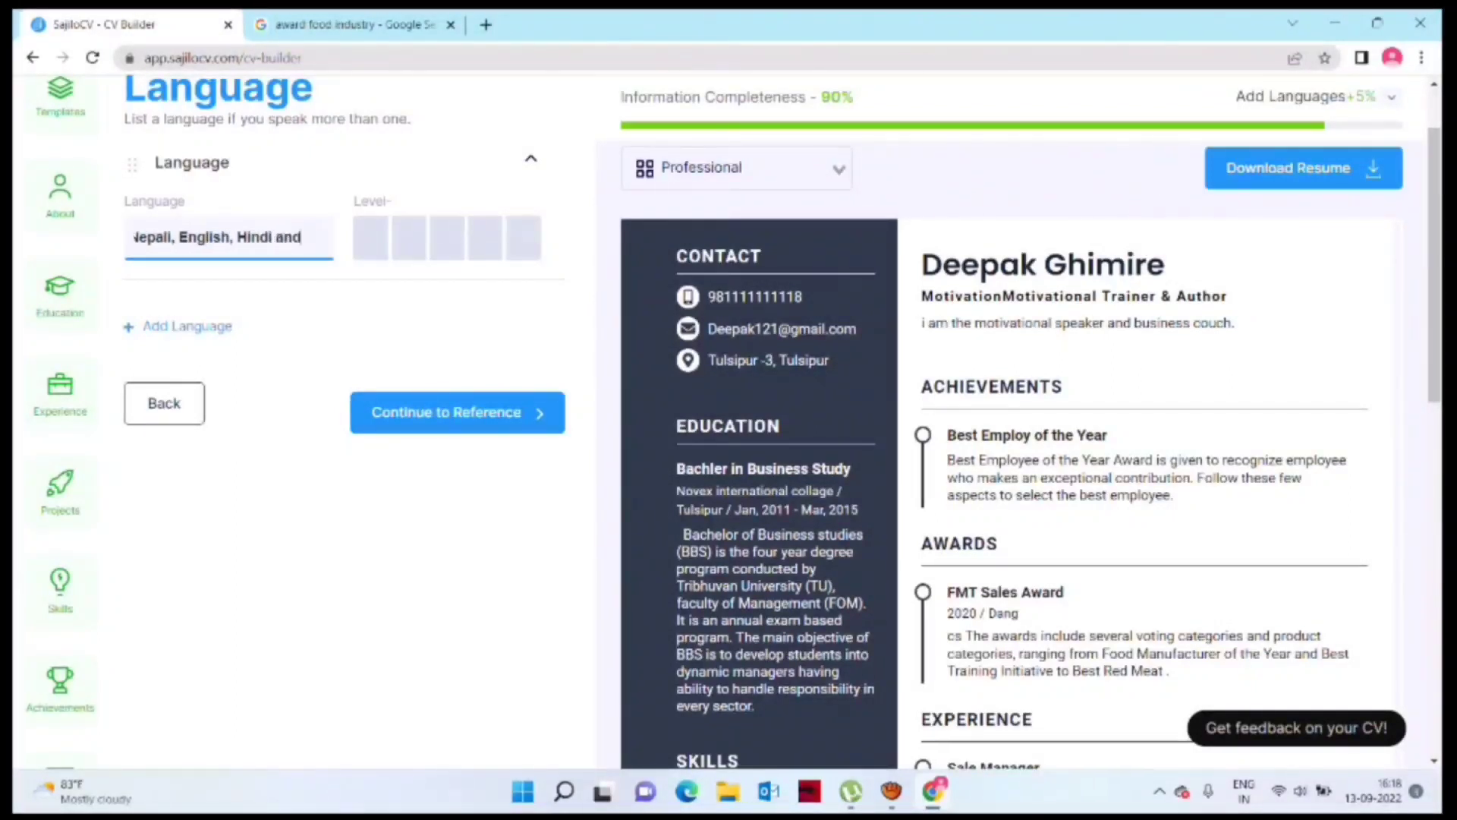
{"action": "type", "text": "Maysian"}
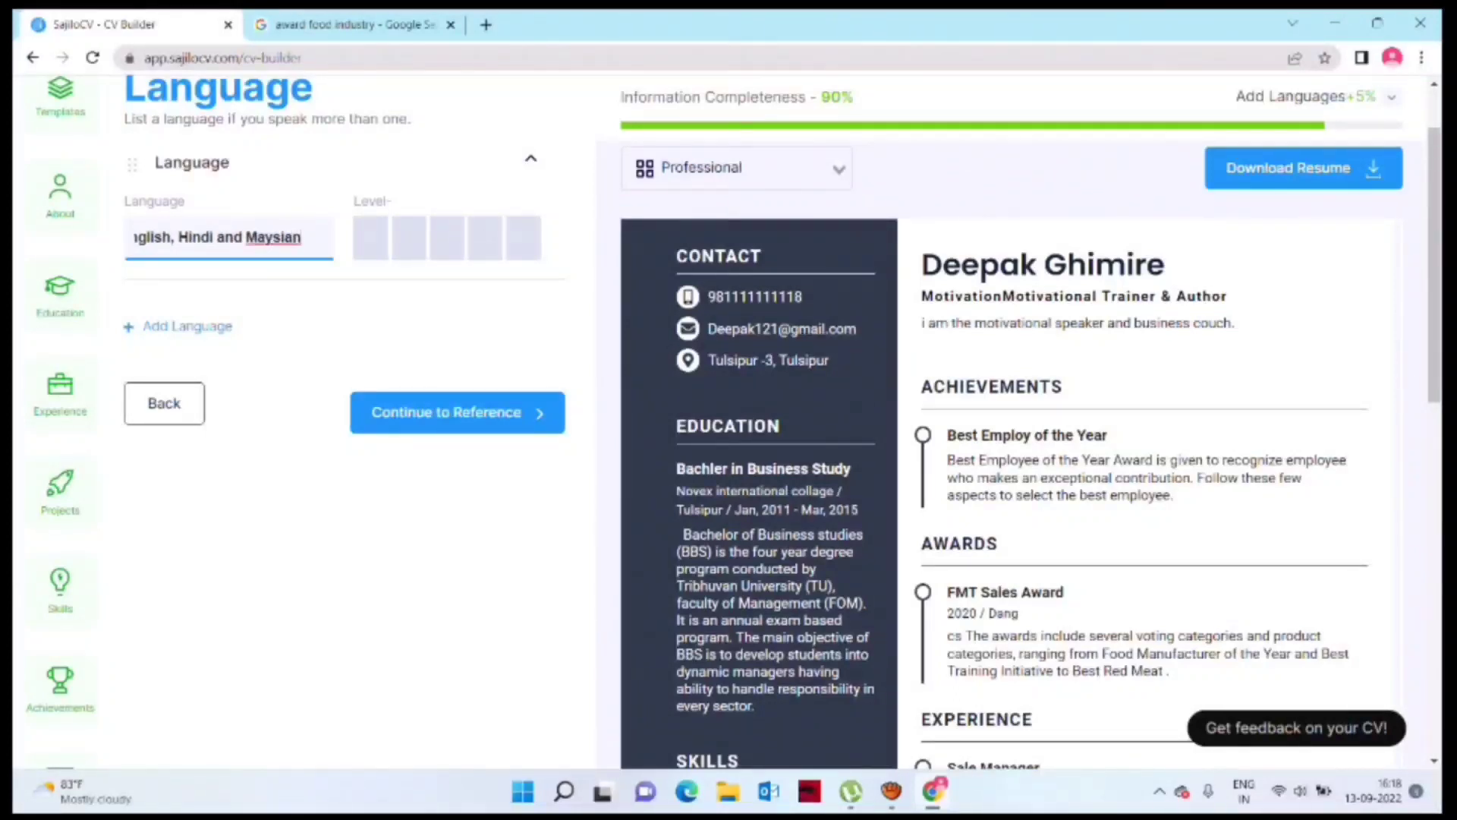
{"action": "left_click", "coordinate": [448, 412]}
{"action": "left_click", "coordinate": [447, 412]}
{"action": "left_click", "coordinate": [456, 412]}
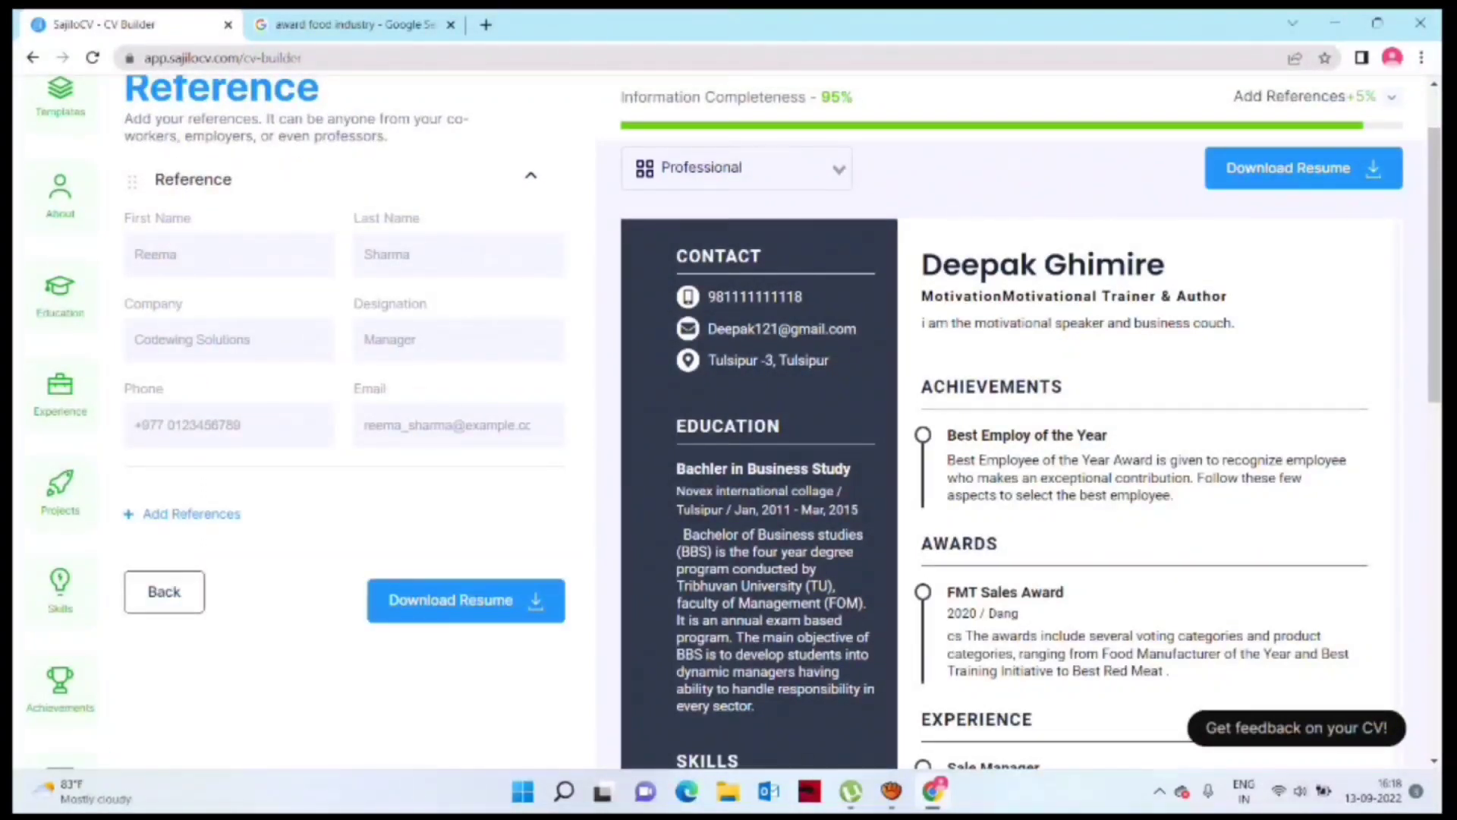
Step: Enter the reference's first and last name and the company Fine Food Industry
{"action": "left_click", "coordinate": [231, 255]}
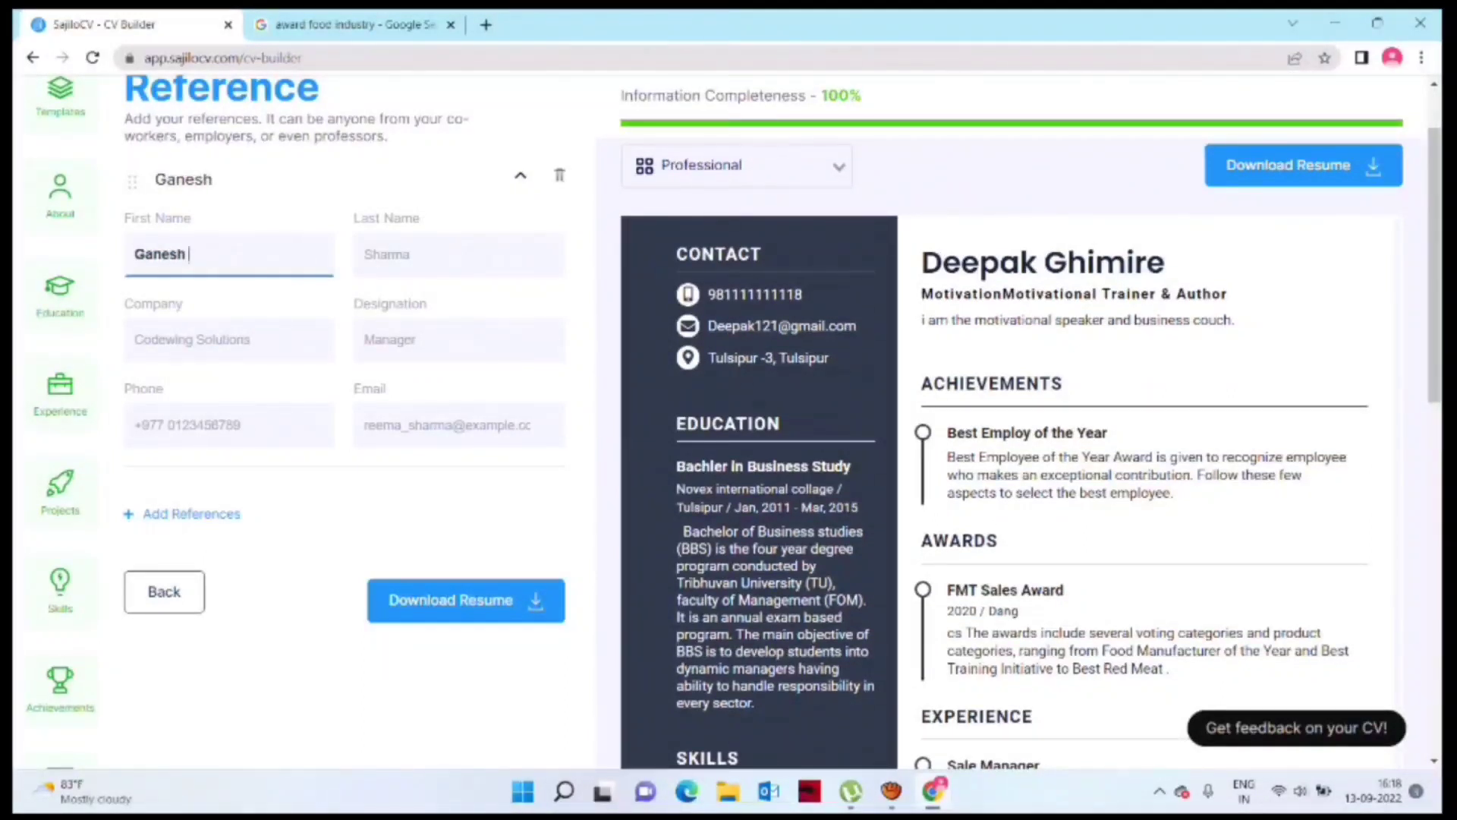
{"action": "left_click", "coordinate": [459, 255]}
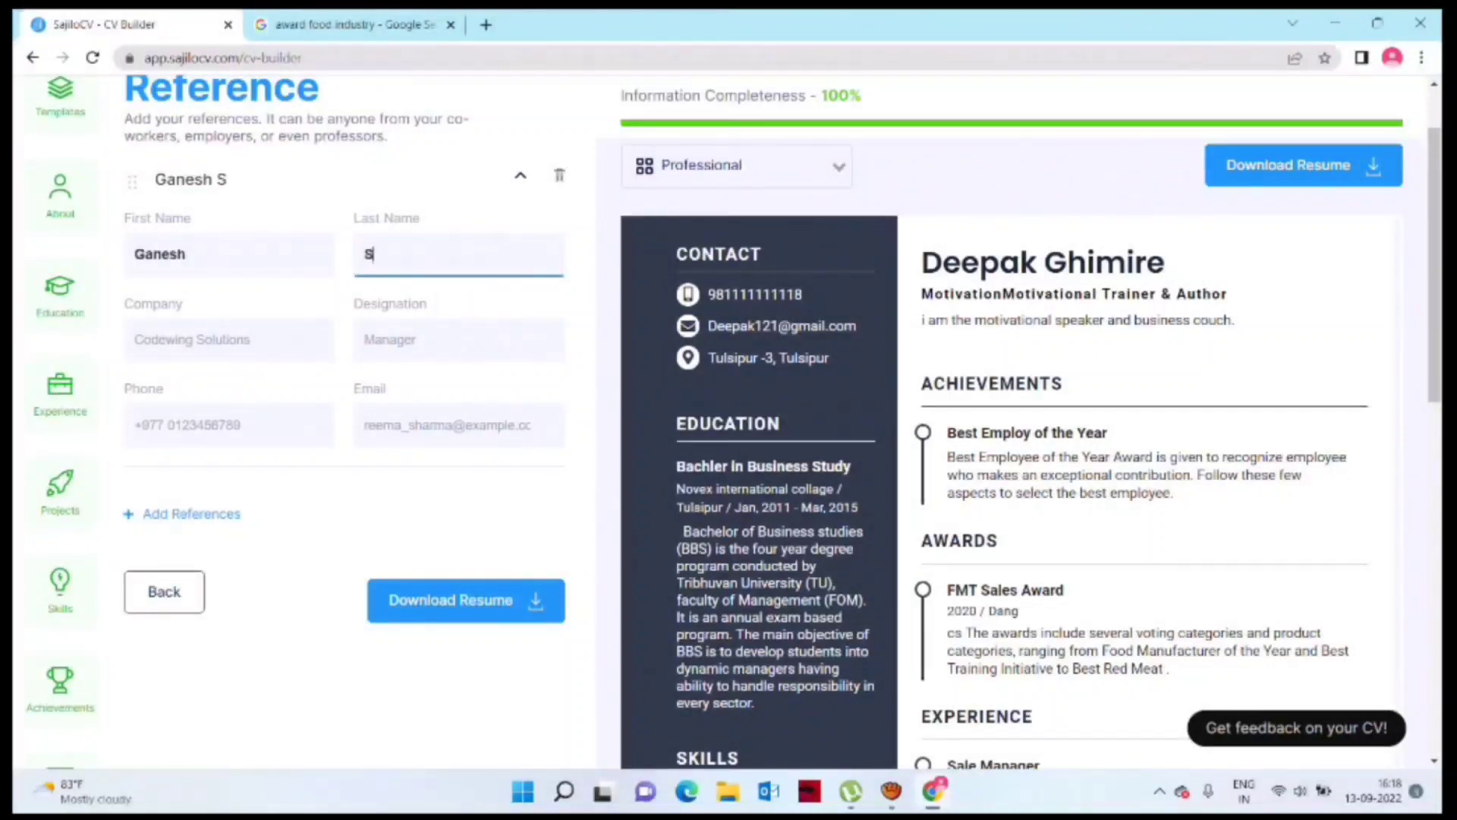
{"action": "left_click", "coordinate": [230, 340]}
{"action": "type", "text": "Fi"}
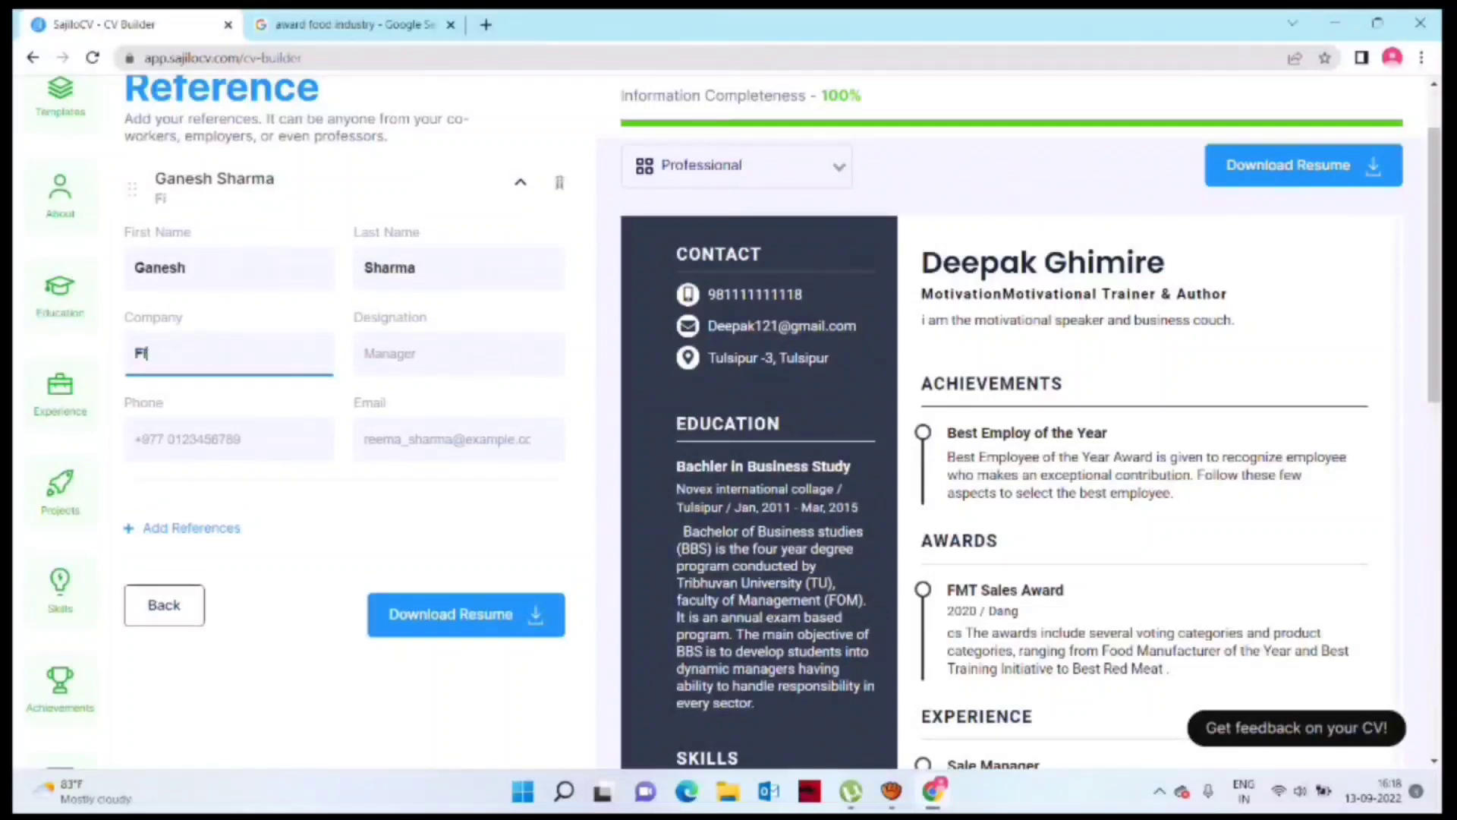
{"action": "type", "text": "ne Food Industry"}
Step: Add the designation CEO plus the reference's phone number and e-mail address
{"action": "key", "text": "Tab"}
{"action": "type", "text": "CEO"}
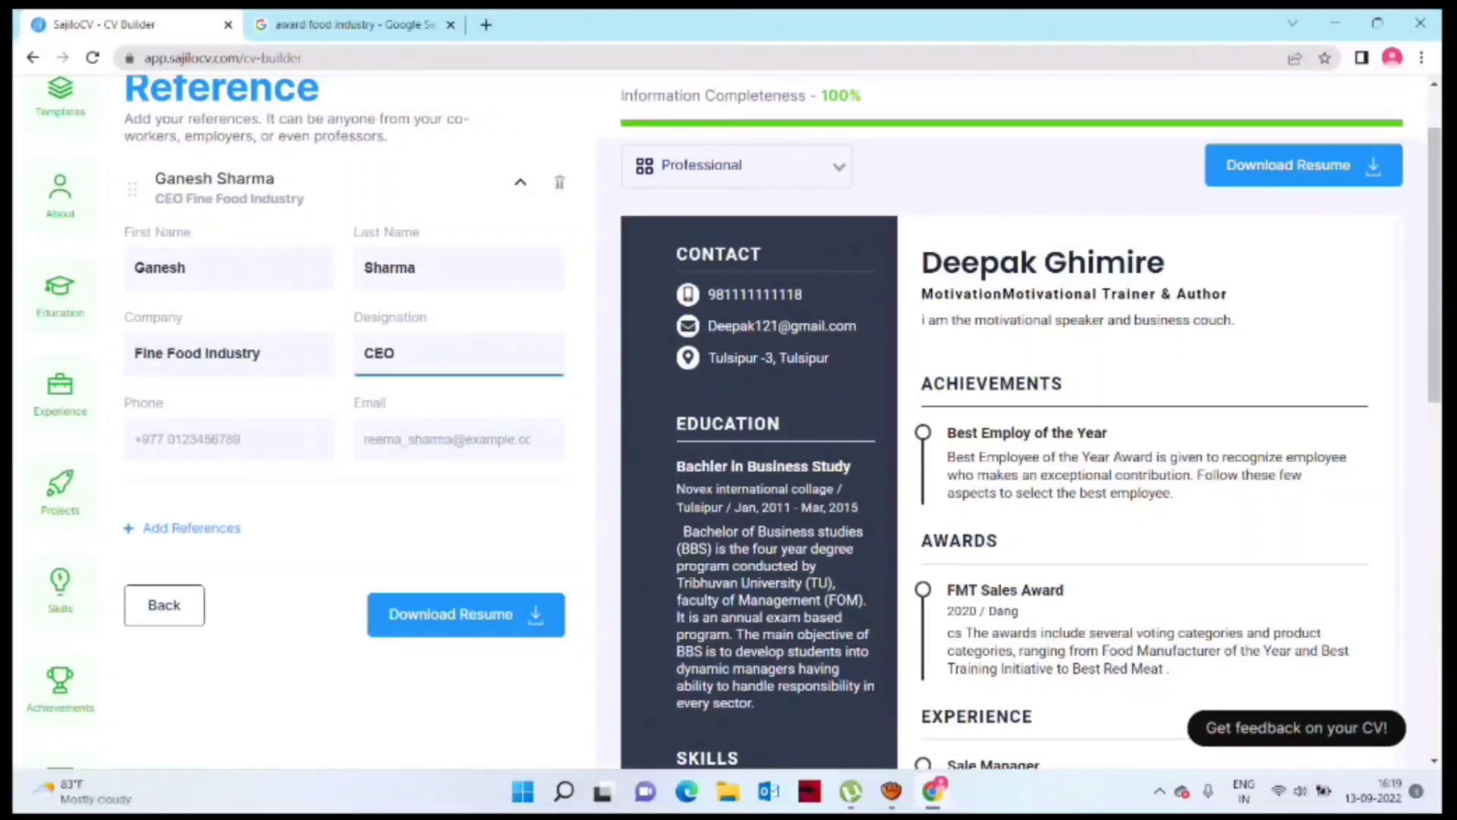
{"action": "key", "text": "Tab"}
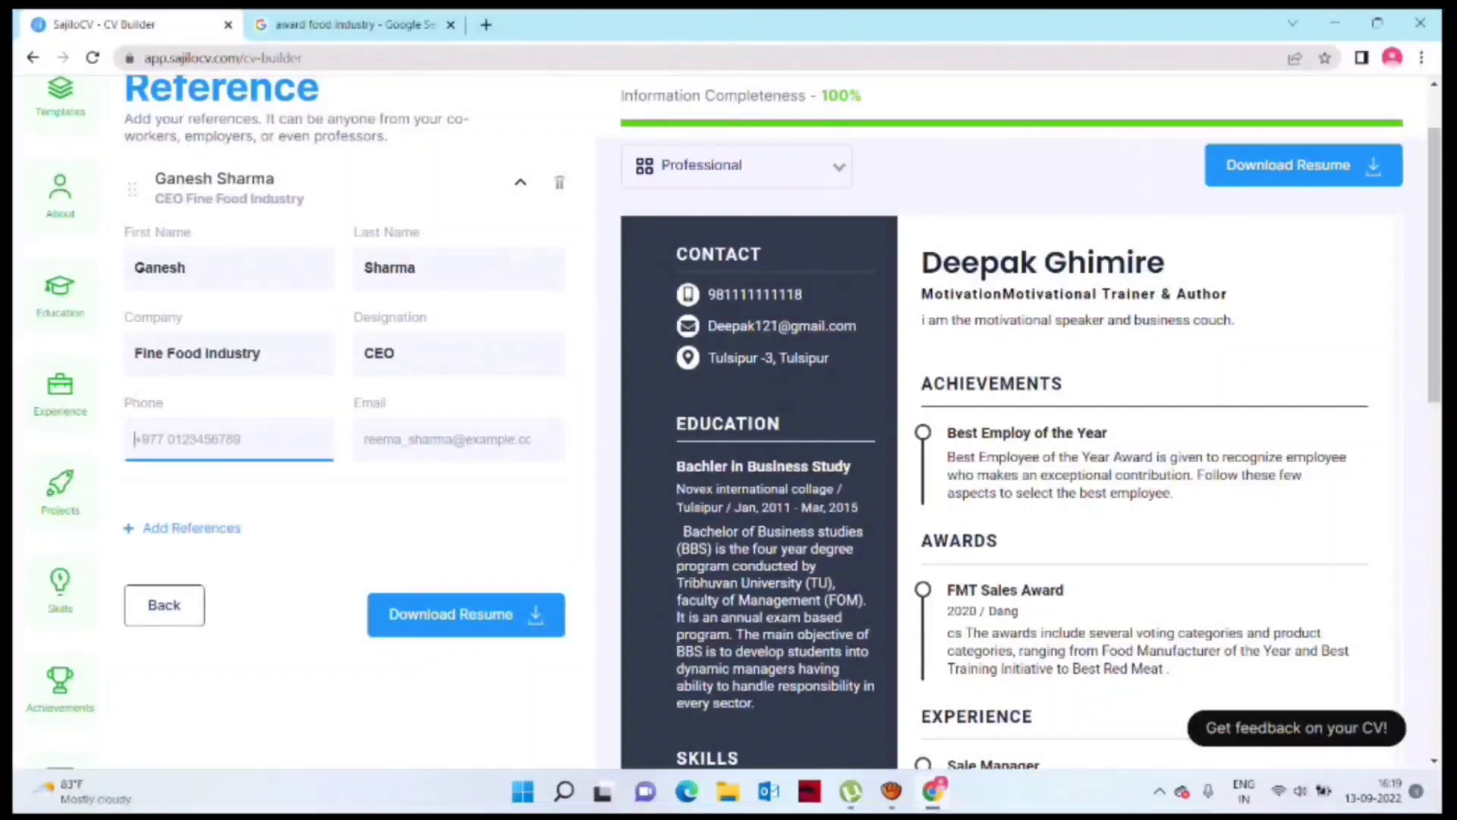
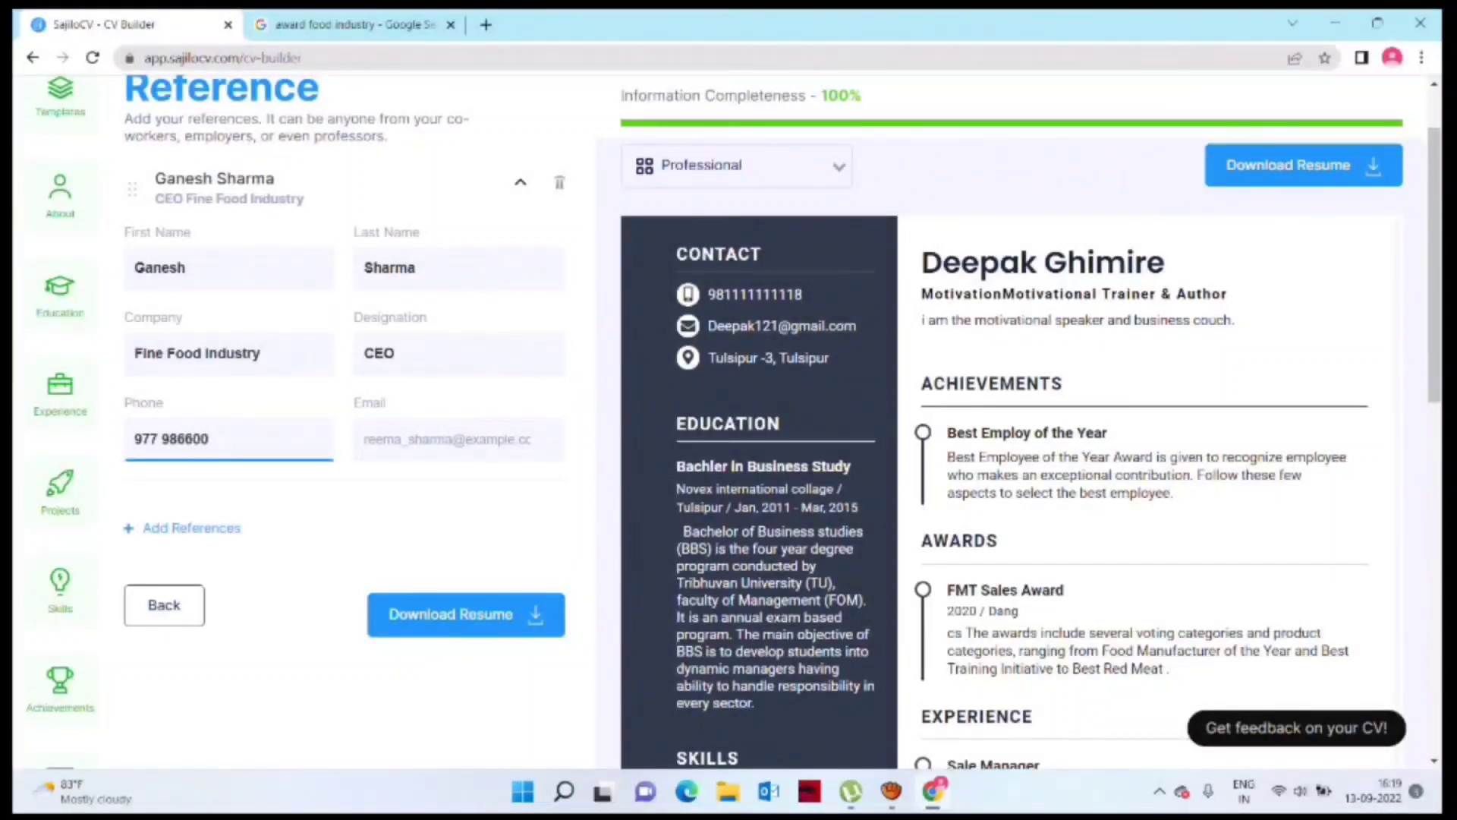
{"action": "key", "text": "Tab"}
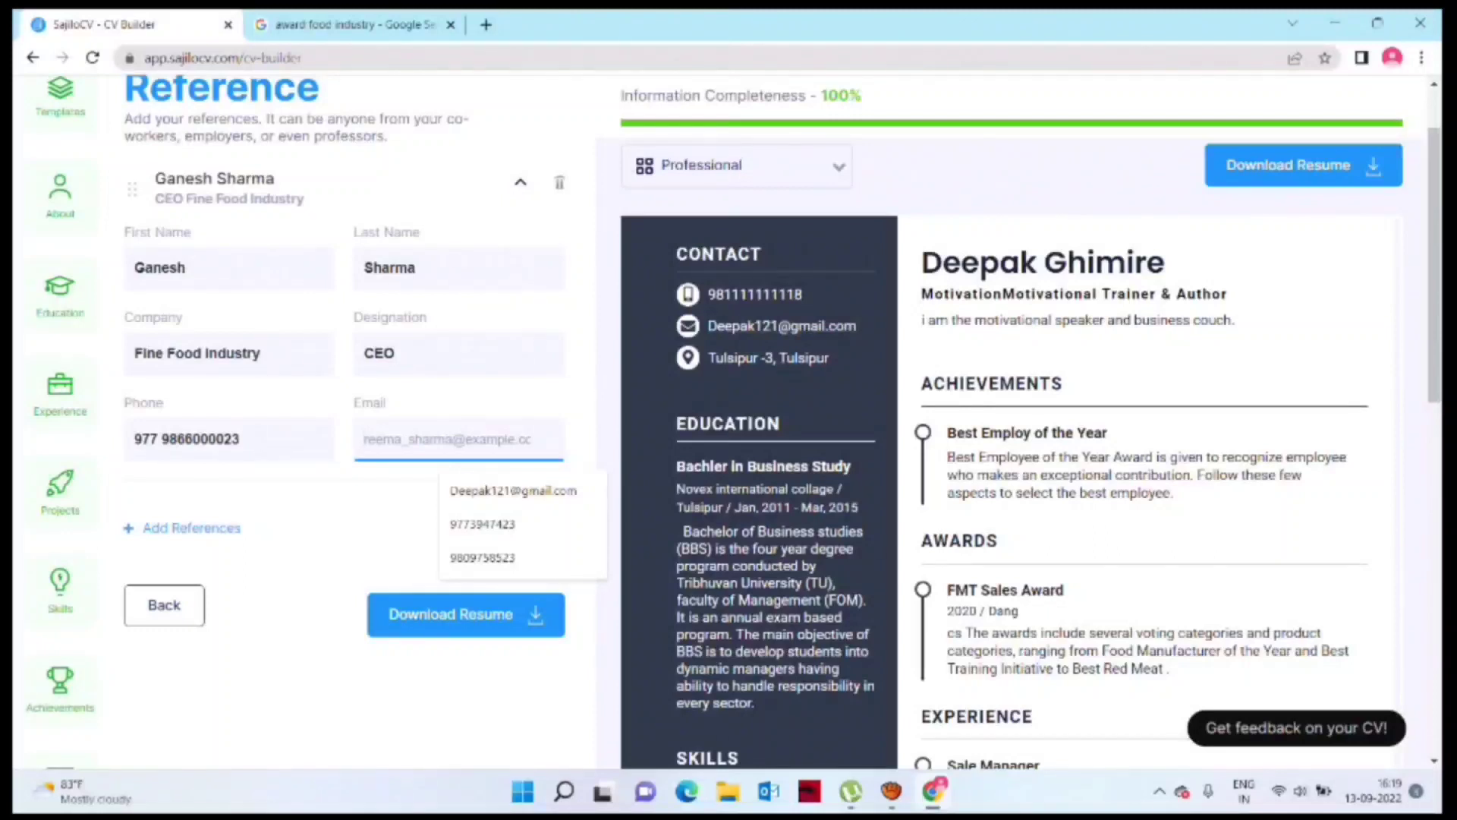
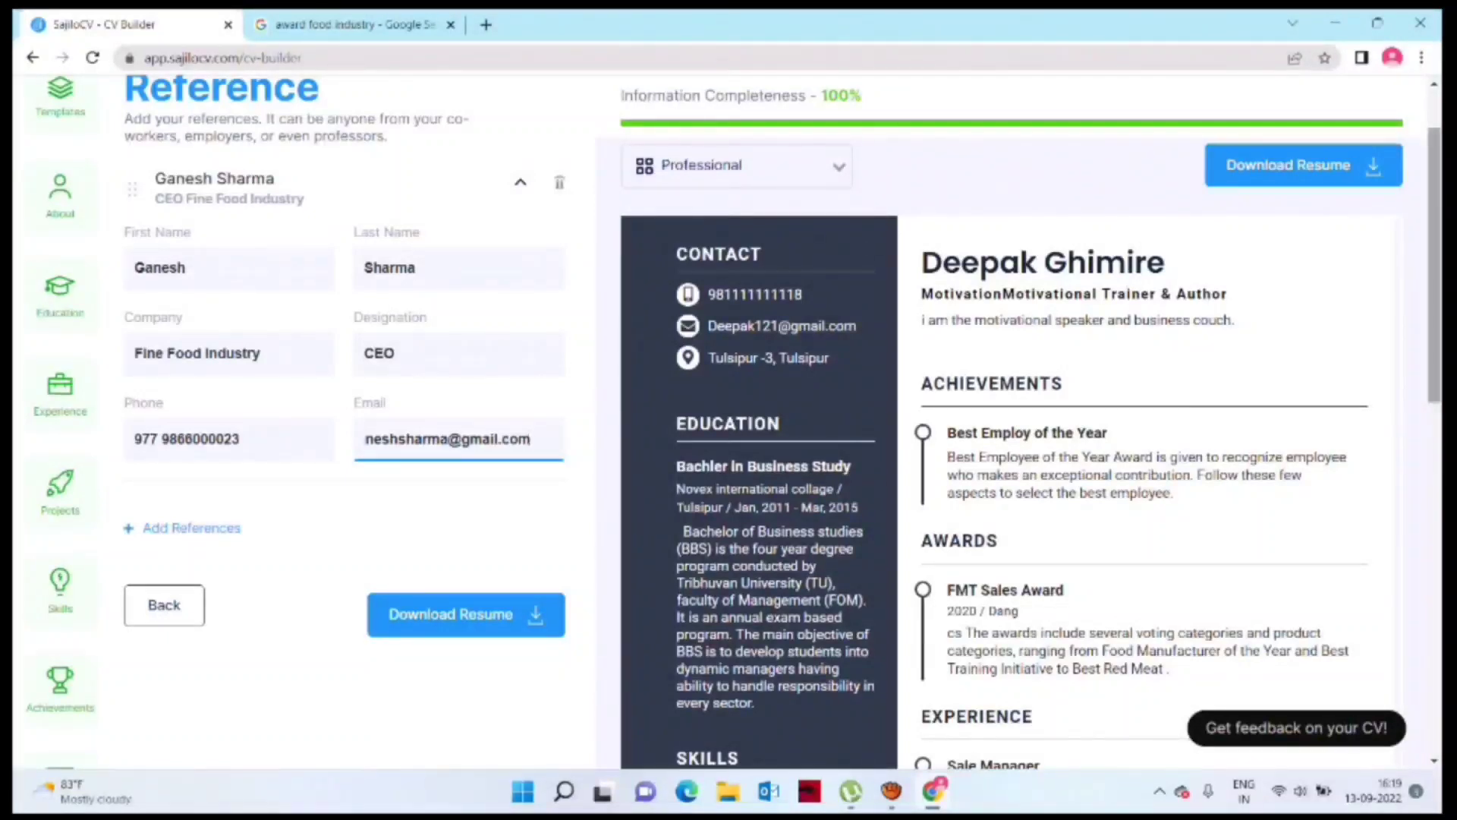
{"action": "scroll", "coordinate": [729, 421], "scroll_direction": "down", "scroll_amount": 7}
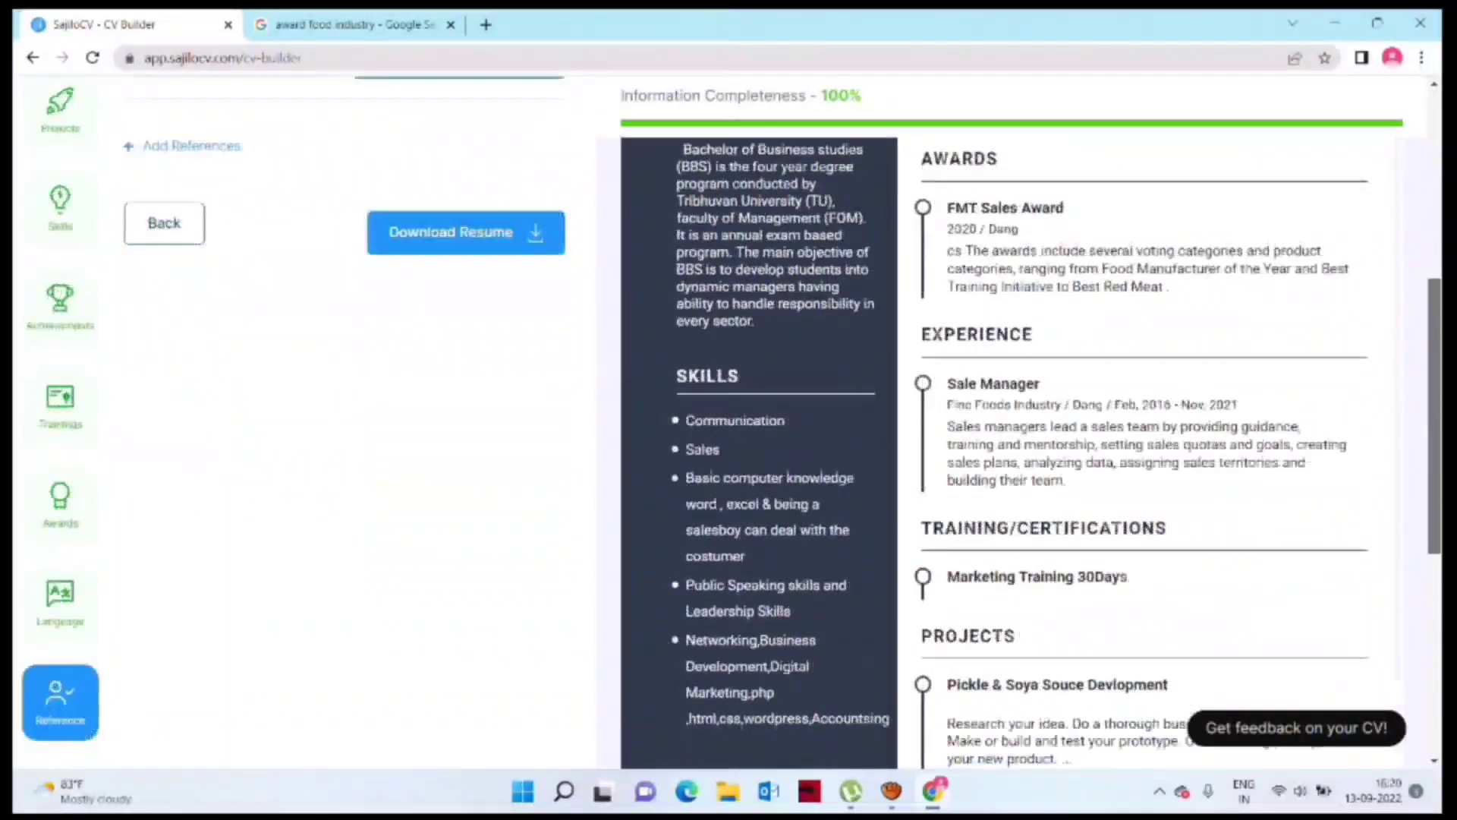
Step: Choose DVL_20211101_114728 in the Open dialog and load it for cropping
{"action": "left_click_drag", "start_coordinate": [1433, 473], "coordinate": [1433, 295]}
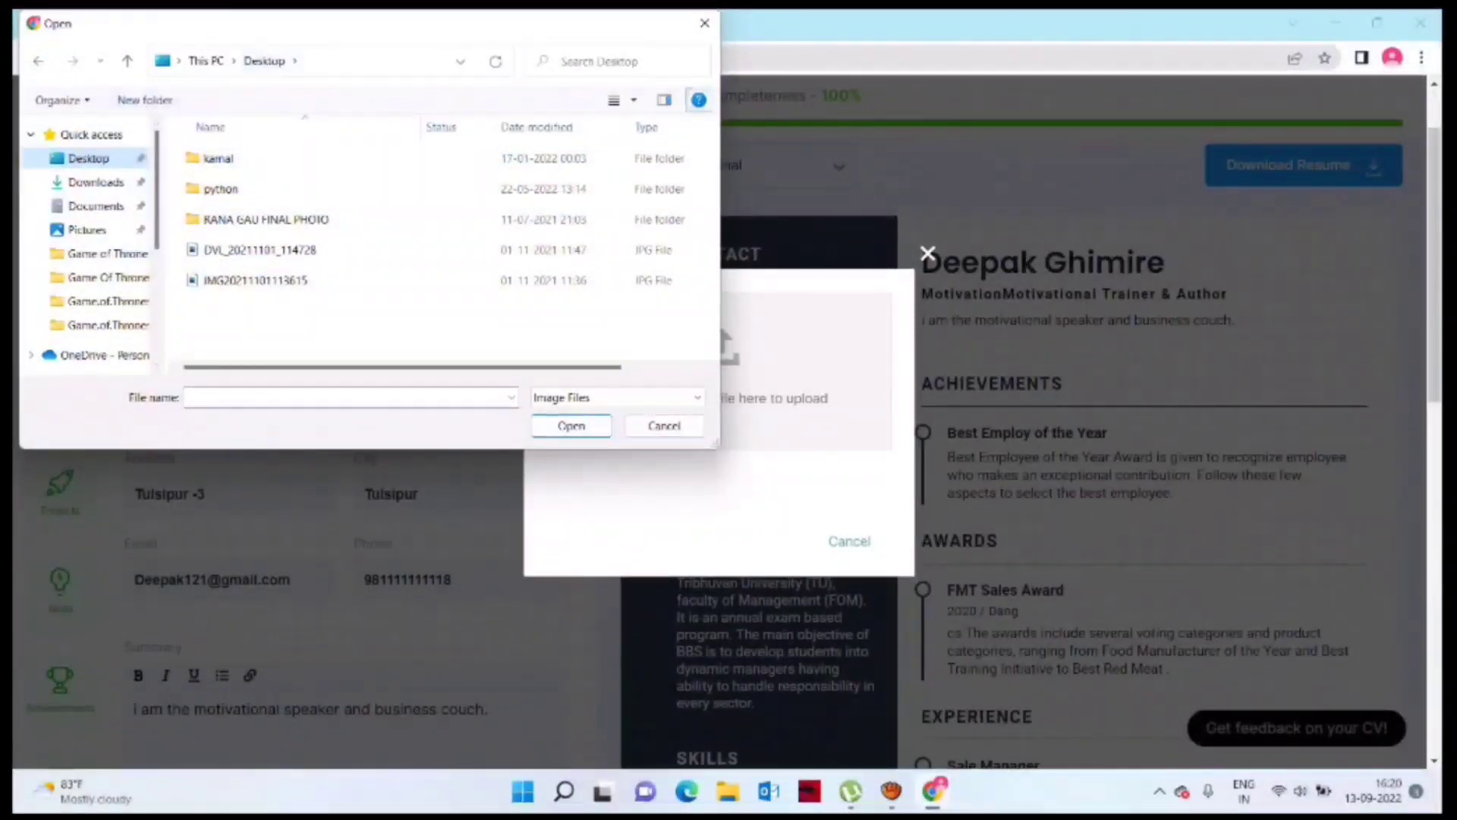
{"action": "left_click", "coordinate": [664, 99]}
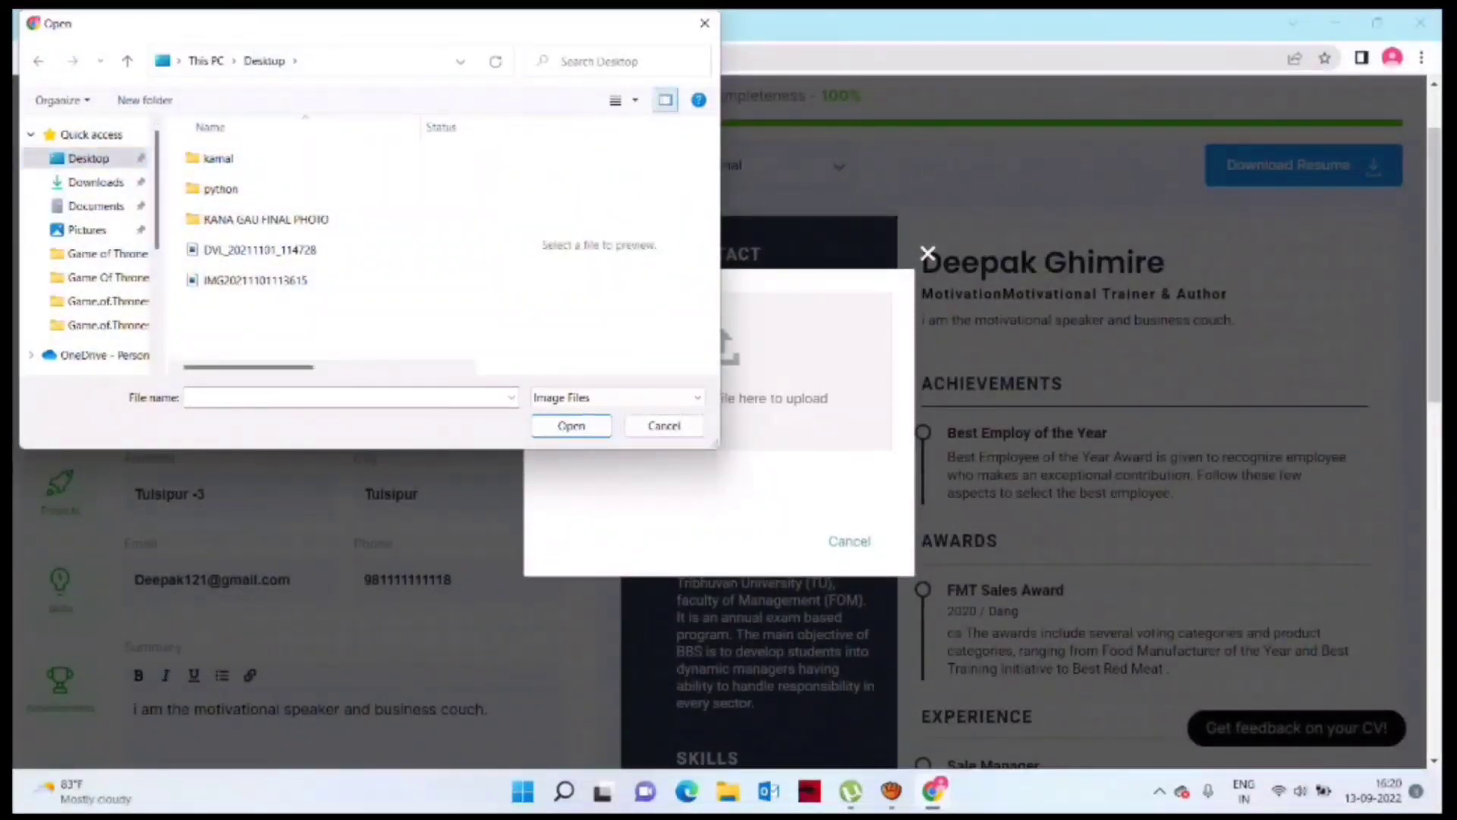
{"action": "left_click", "coordinate": [665, 99]}
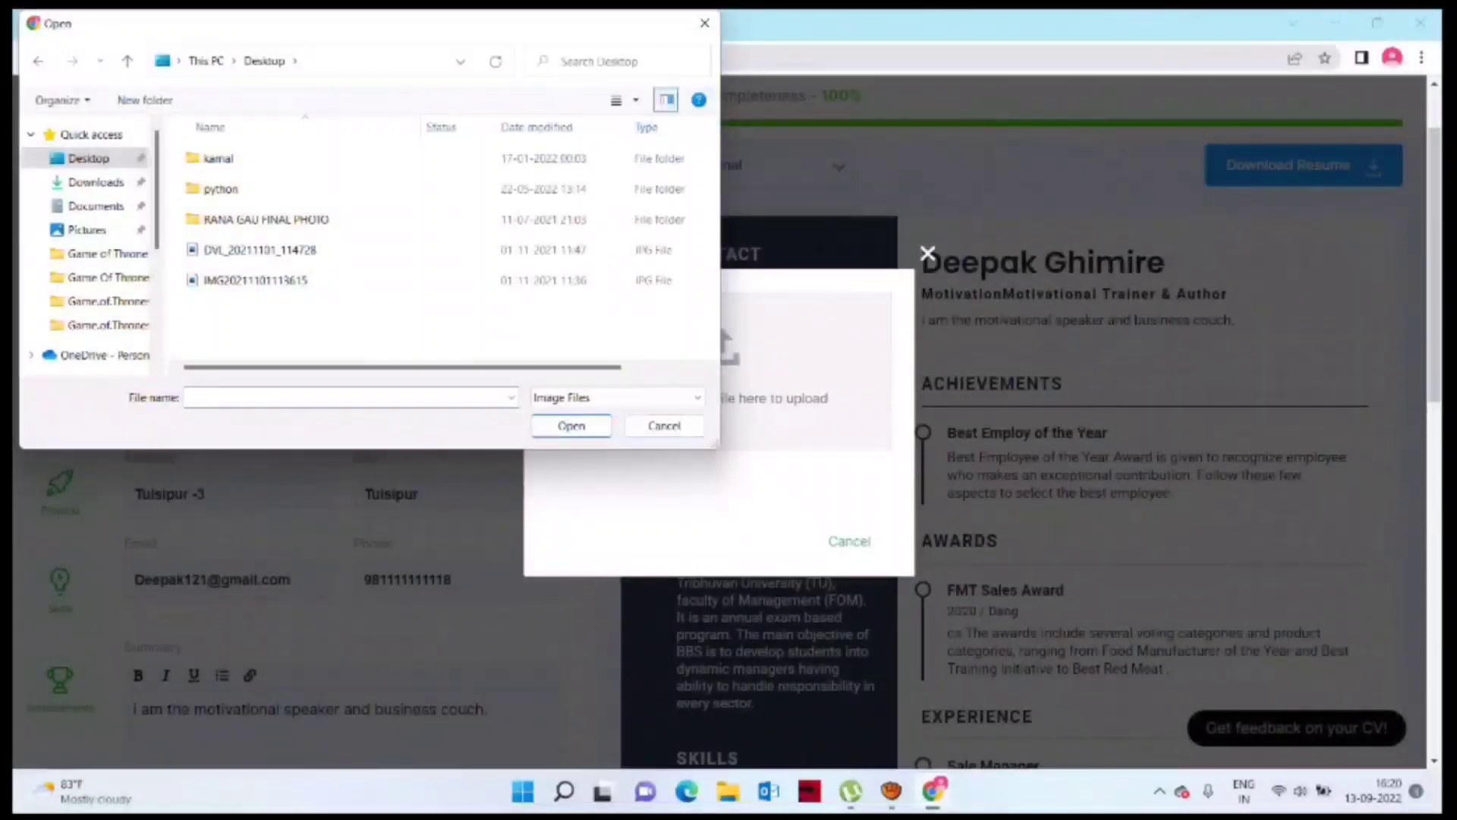
{"action": "left_click", "coordinate": [259, 249]}
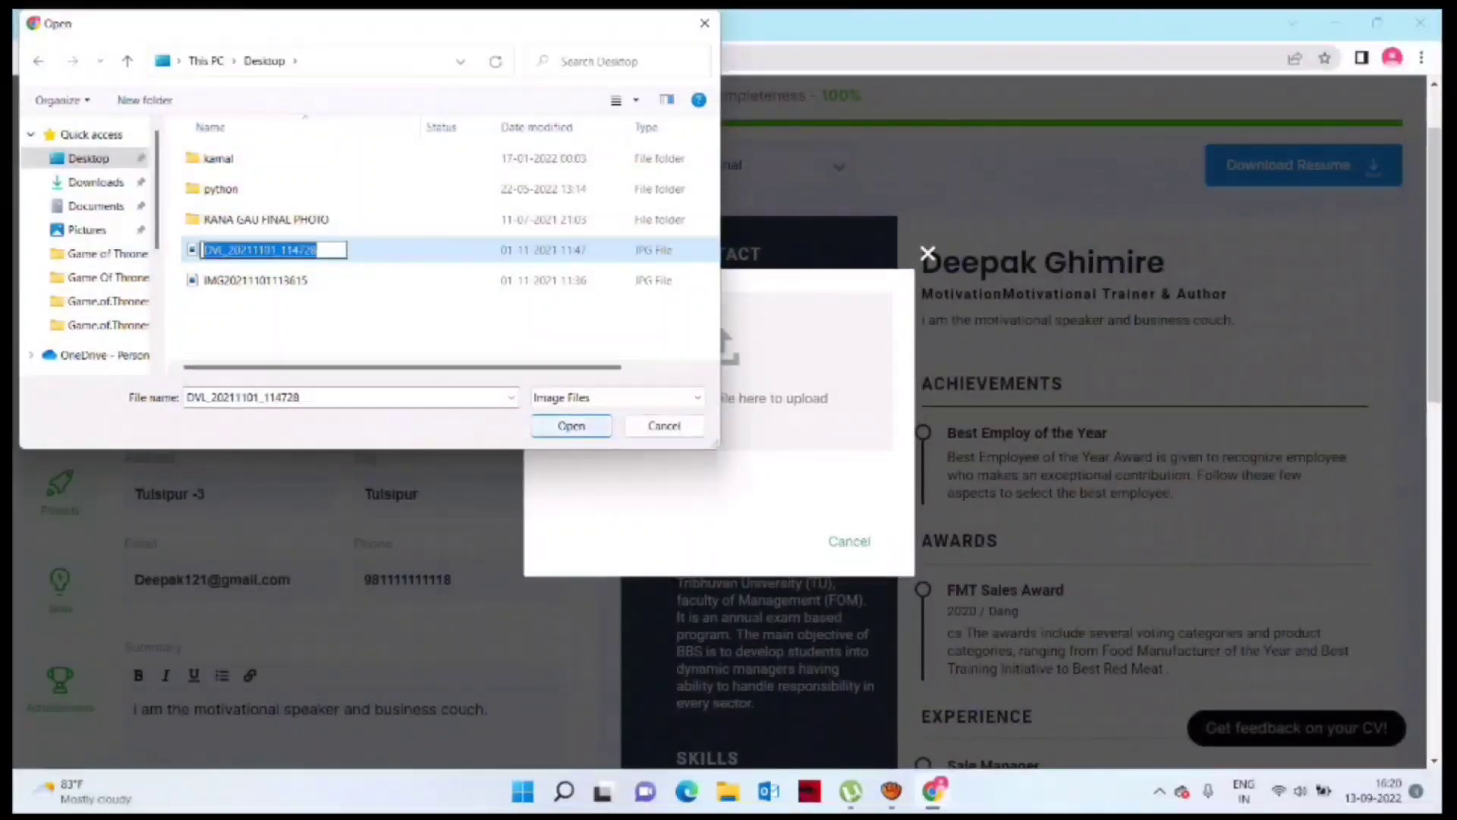
{"action": "left_click", "coordinate": [572, 426]}
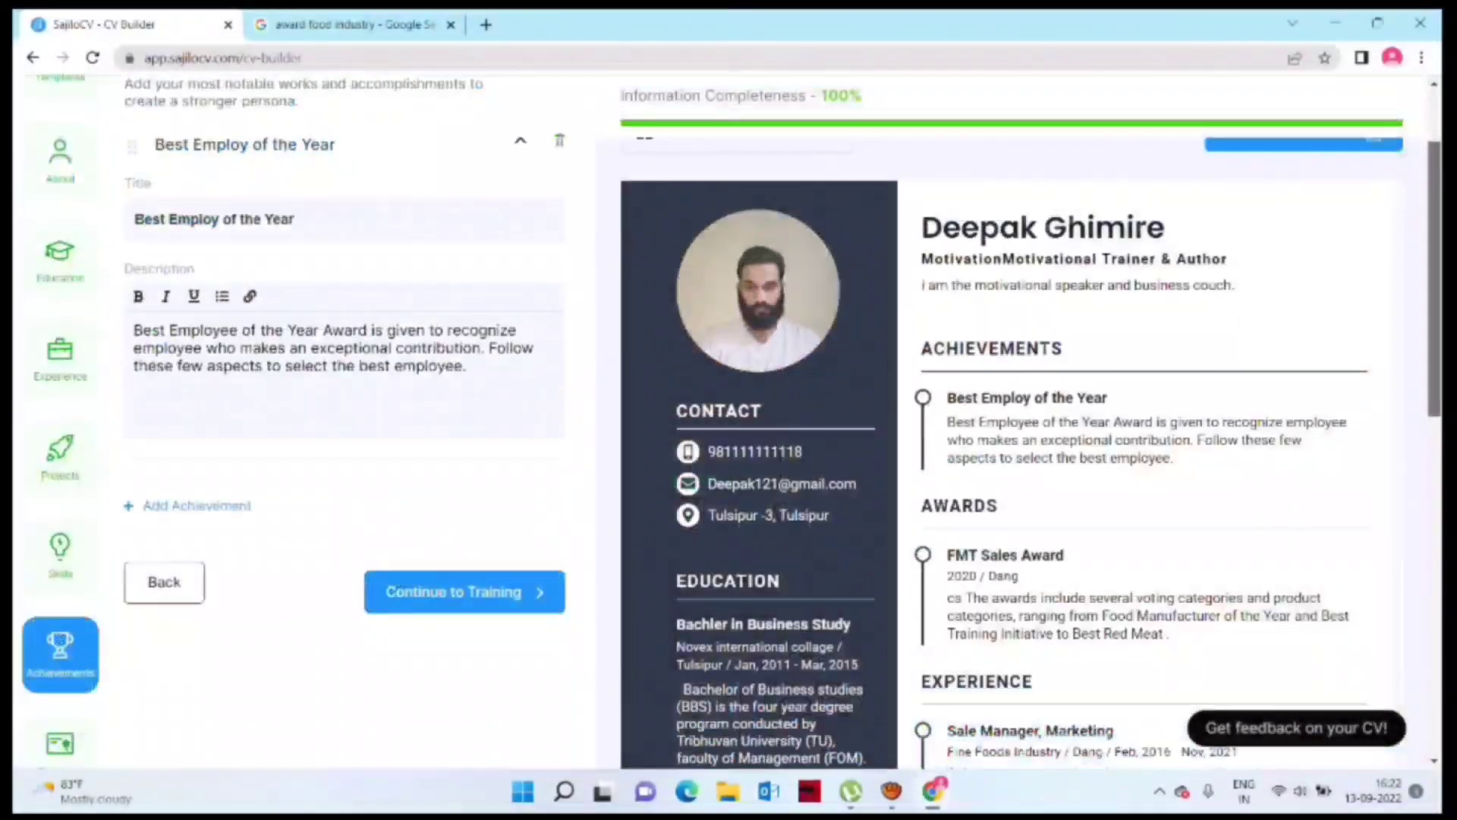
Step: Review the CV with the photo, then open the downloaded two-page PDF in the browser
{"action": "scroll", "coordinate": [728, 425], "scroll_direction": "down", "scroll_amount": 4}
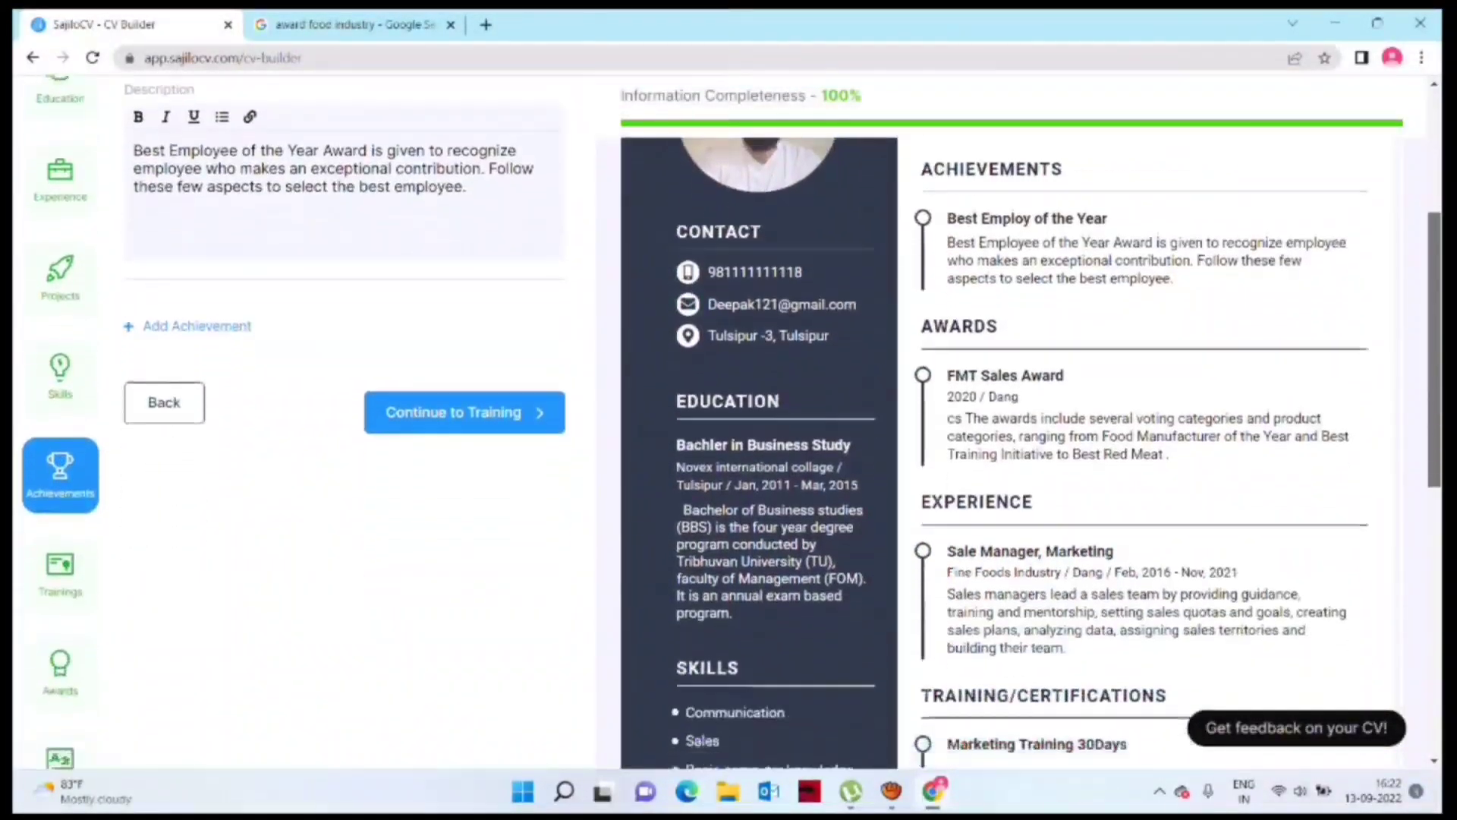
{"action": "scroll", "coordinate": [728, 425], "scroll_direction": "down", "scroll_amount": 5}
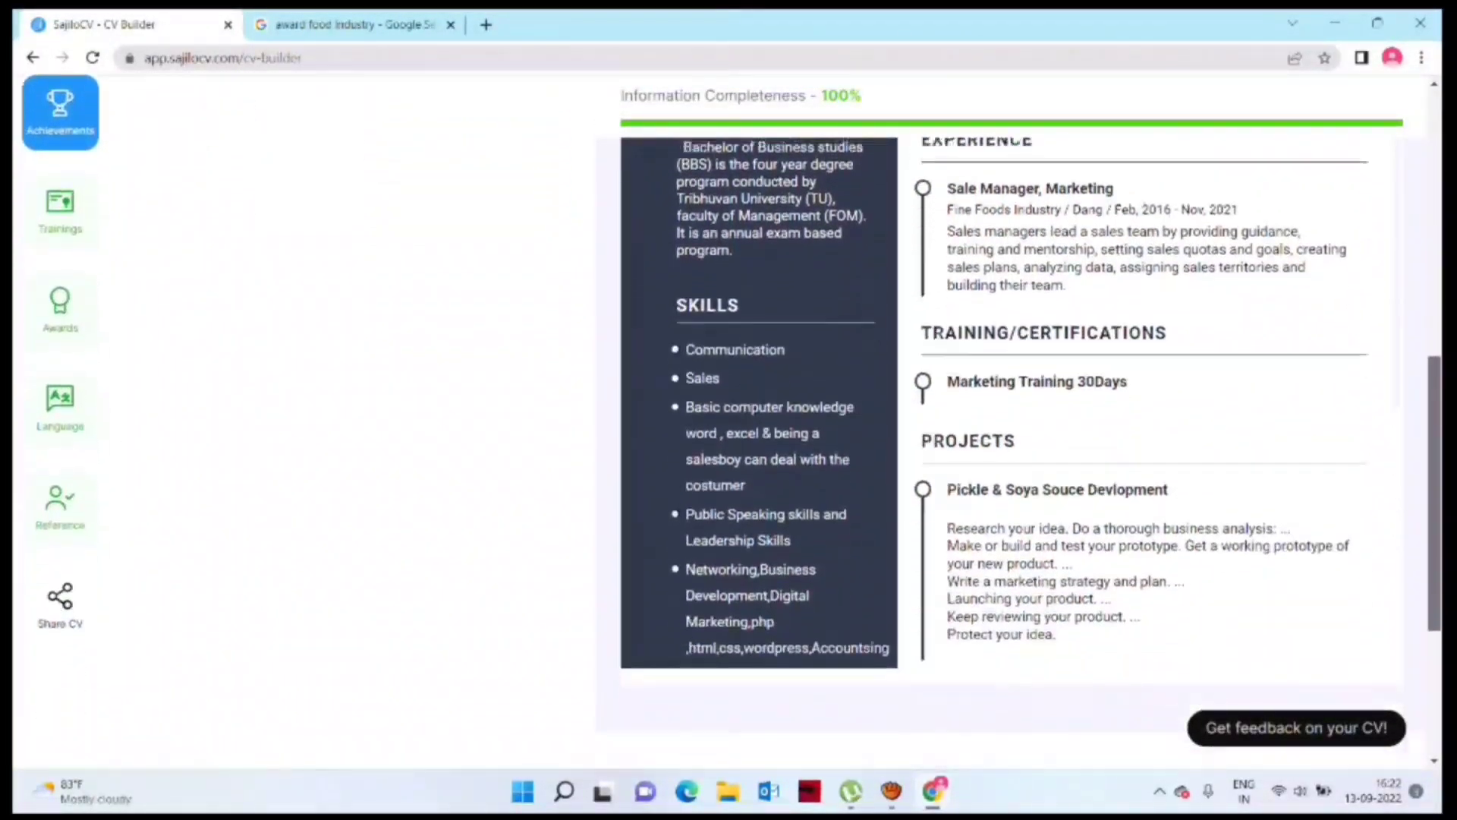
{"action": "scroll", "coordinate": [729, 425], "scroll_direction": "up", "scroll_amount": 10}
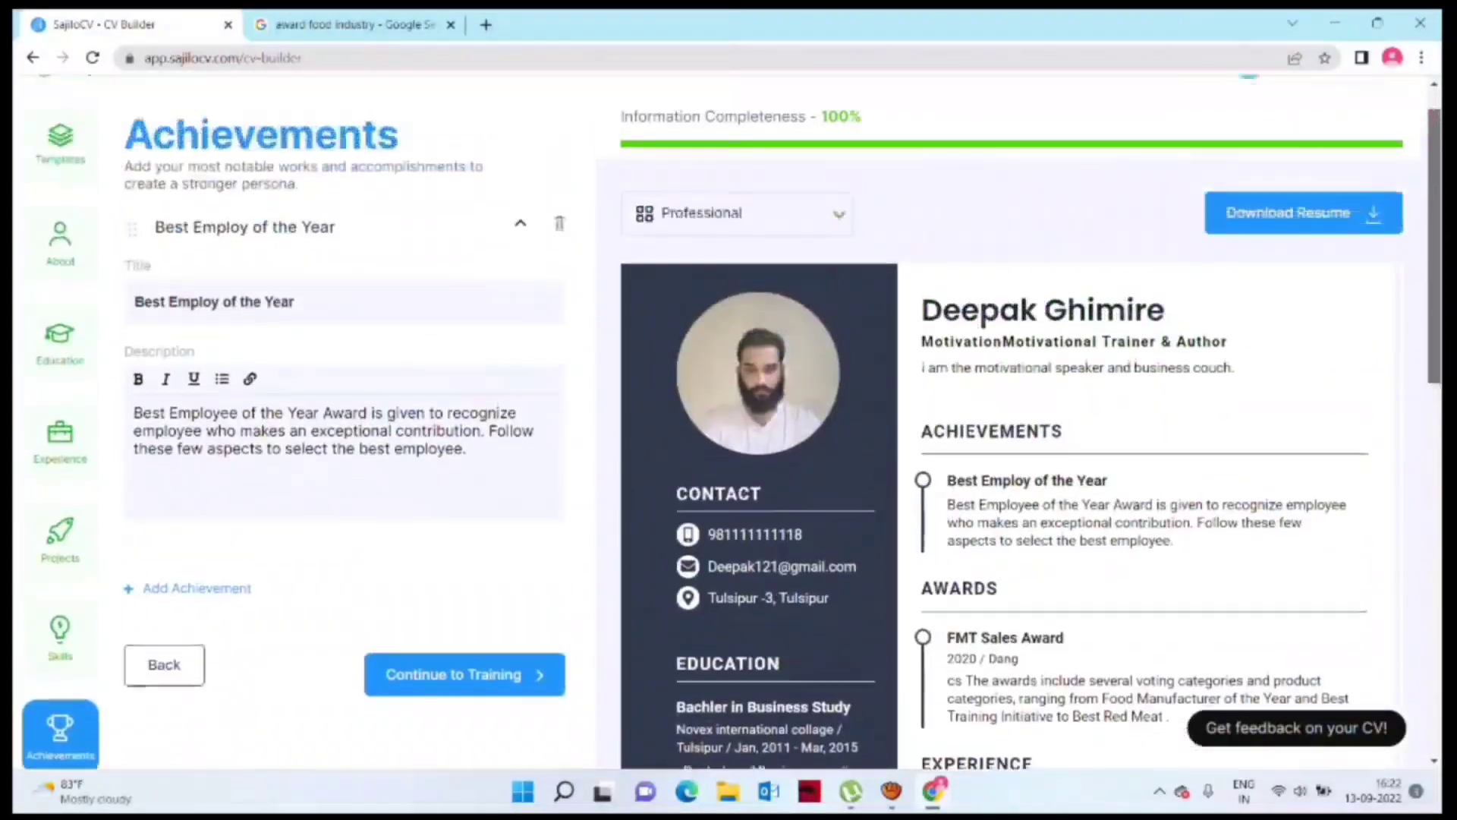
{"action": "scroll", "coordinate": [728, 425], "scroll_direction": "down", "scroll_amount": 10}
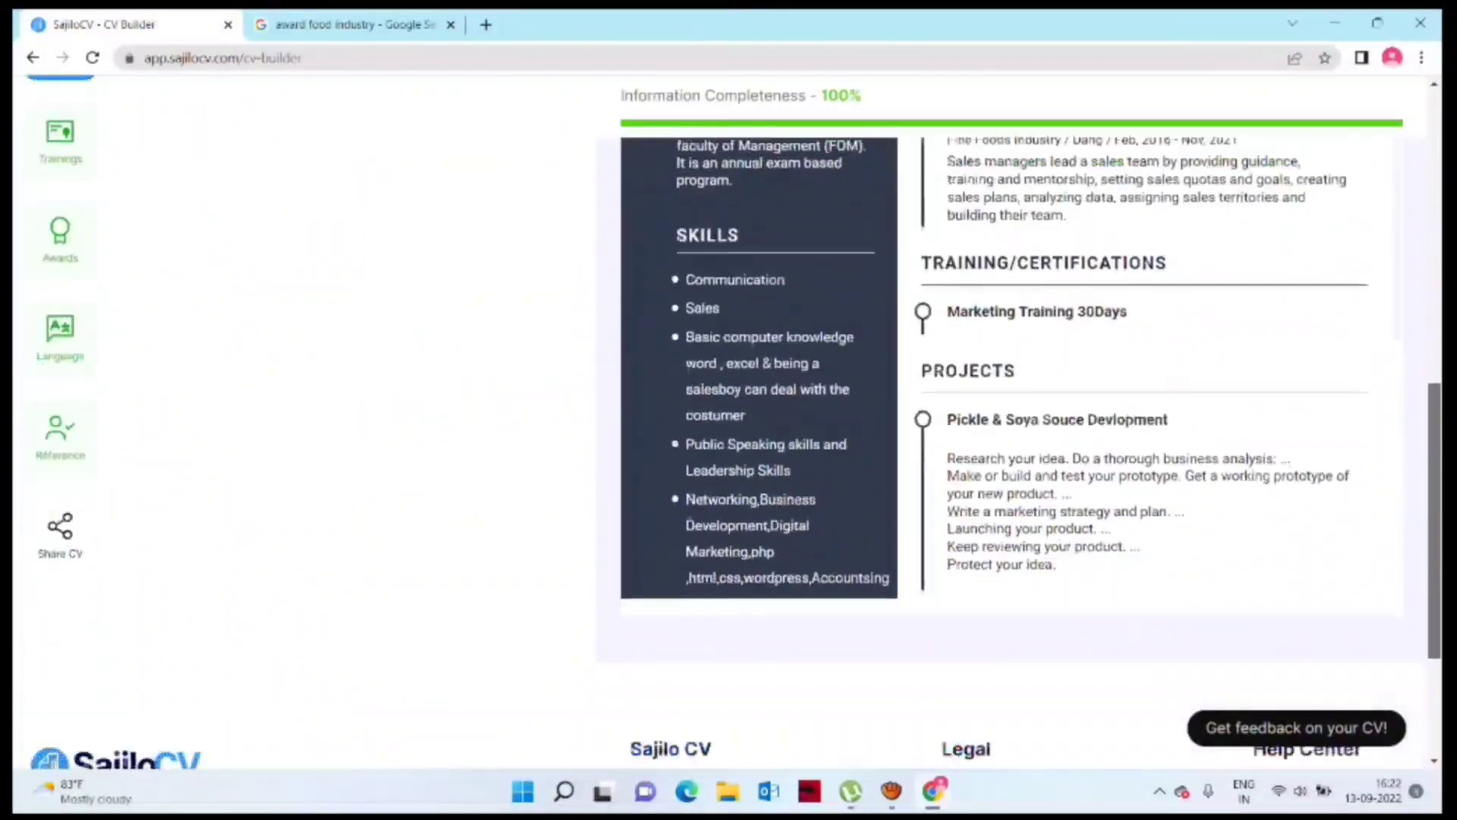
{"action": "scroll", "coordinate": [729, 425], "scroll_direction": "down", "scroll_amount": 1}
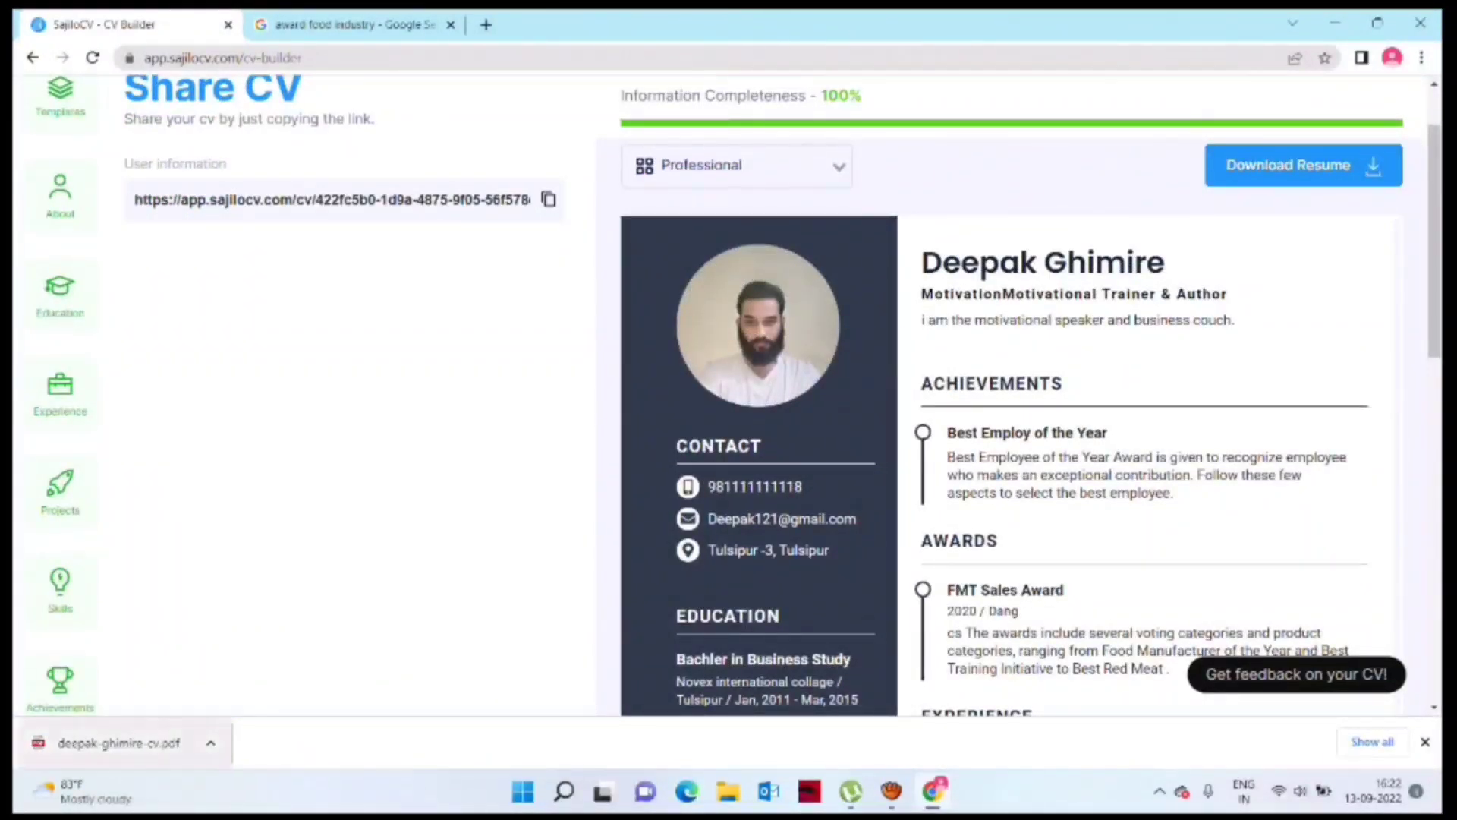
{"action": "left_click", "coordinate": [119, 743]}
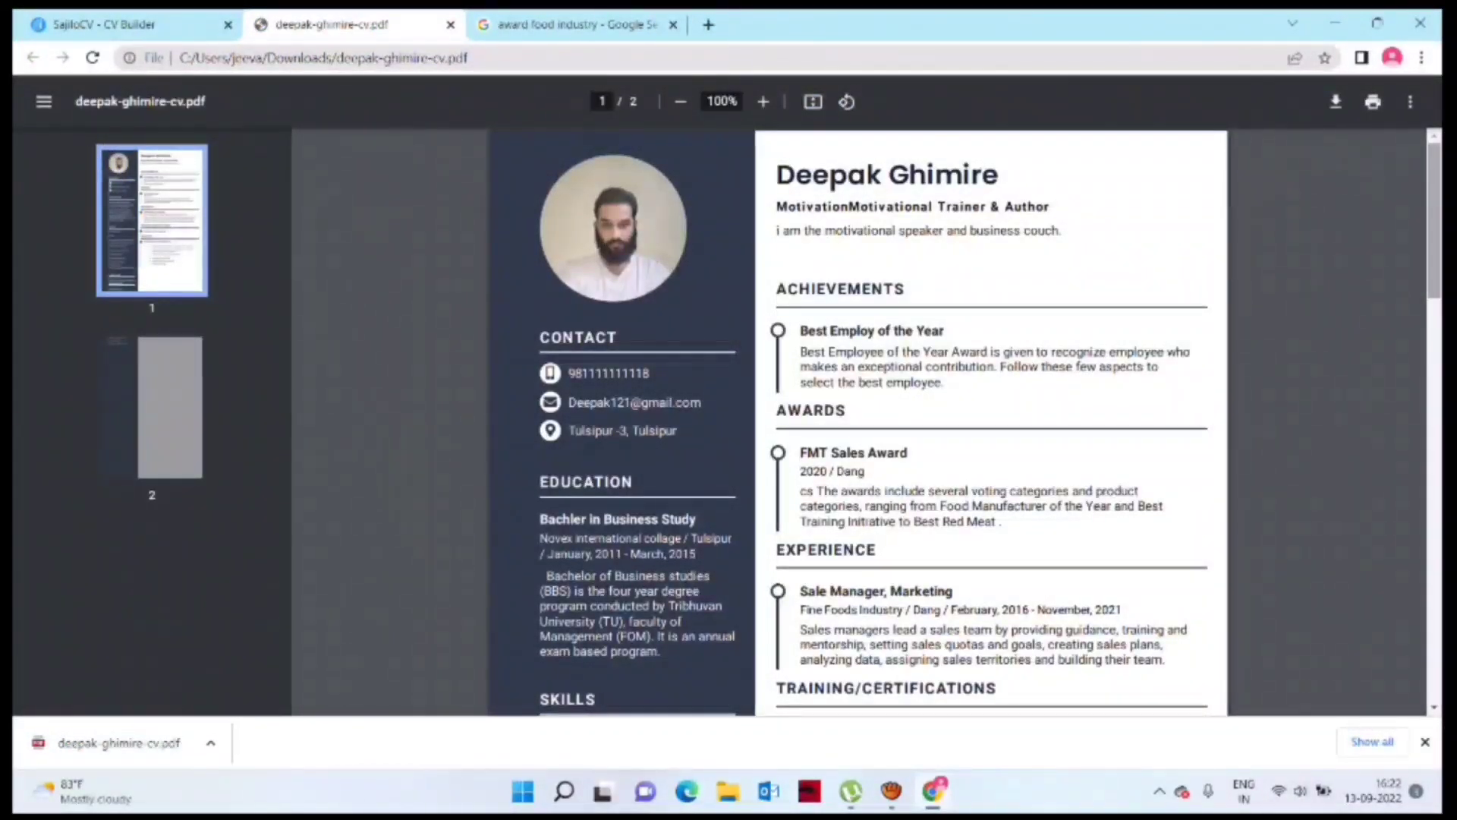
{"action": "scroll", "coordinate": [858, 425], "scroll_direction": "down", "scroll_amount": 7}
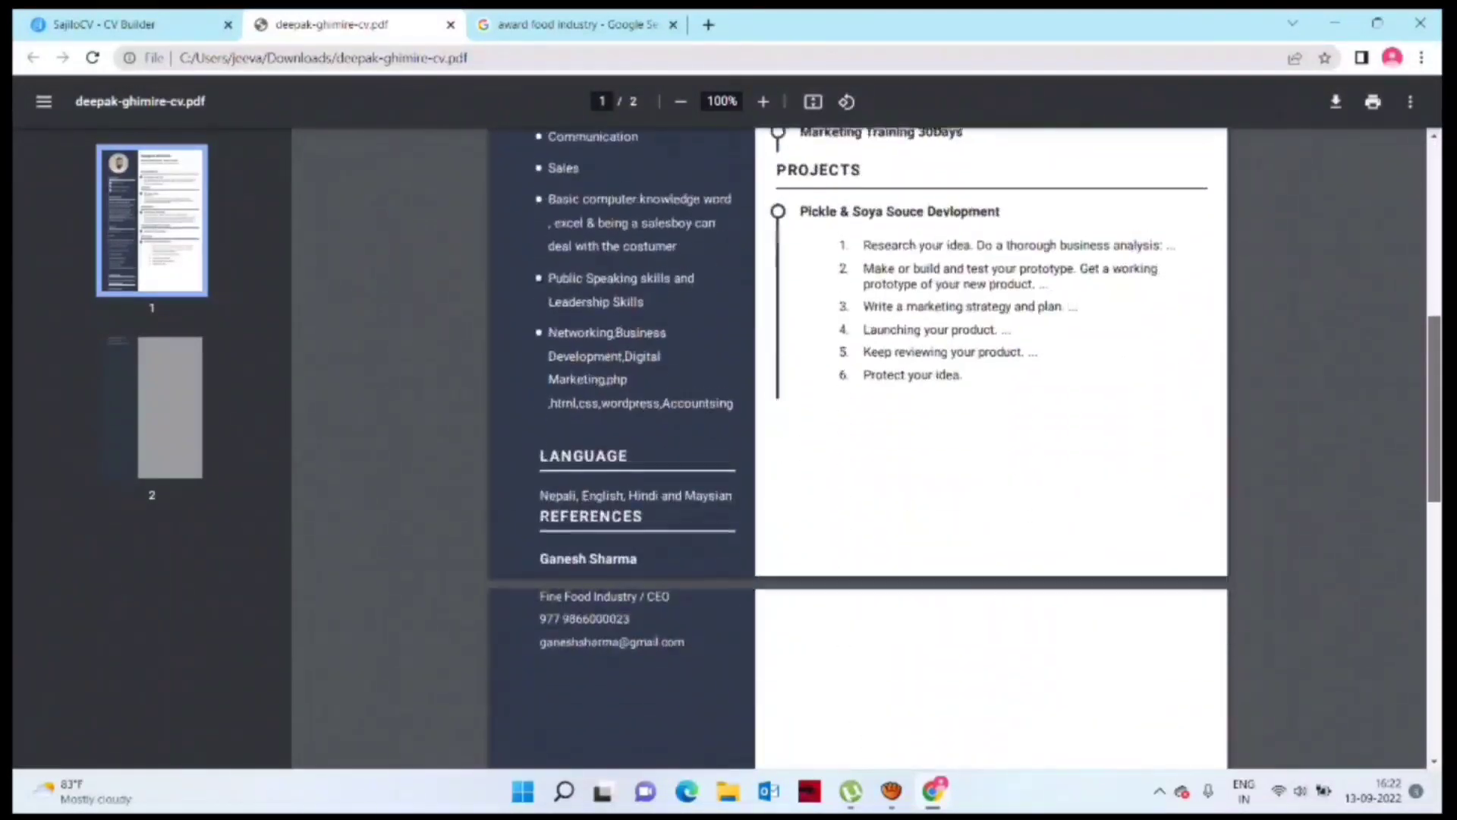
{"action": "scroll", "coordinate": [857, 425], "scroll_direction": "down", "scroll_amount": 1}
{"action": "scroll", "coordinate": [857, 424], "scroll_direction": "down", "scroll_amount": 1}
{"action": "scroll", "coordinate": [858, 425], "scroll_direction": "up", "scroll_amount": 5}
{"action": "scroll", "coordinate": [858, 425], "scroll_direction": "up", "scroll_amount": 4}
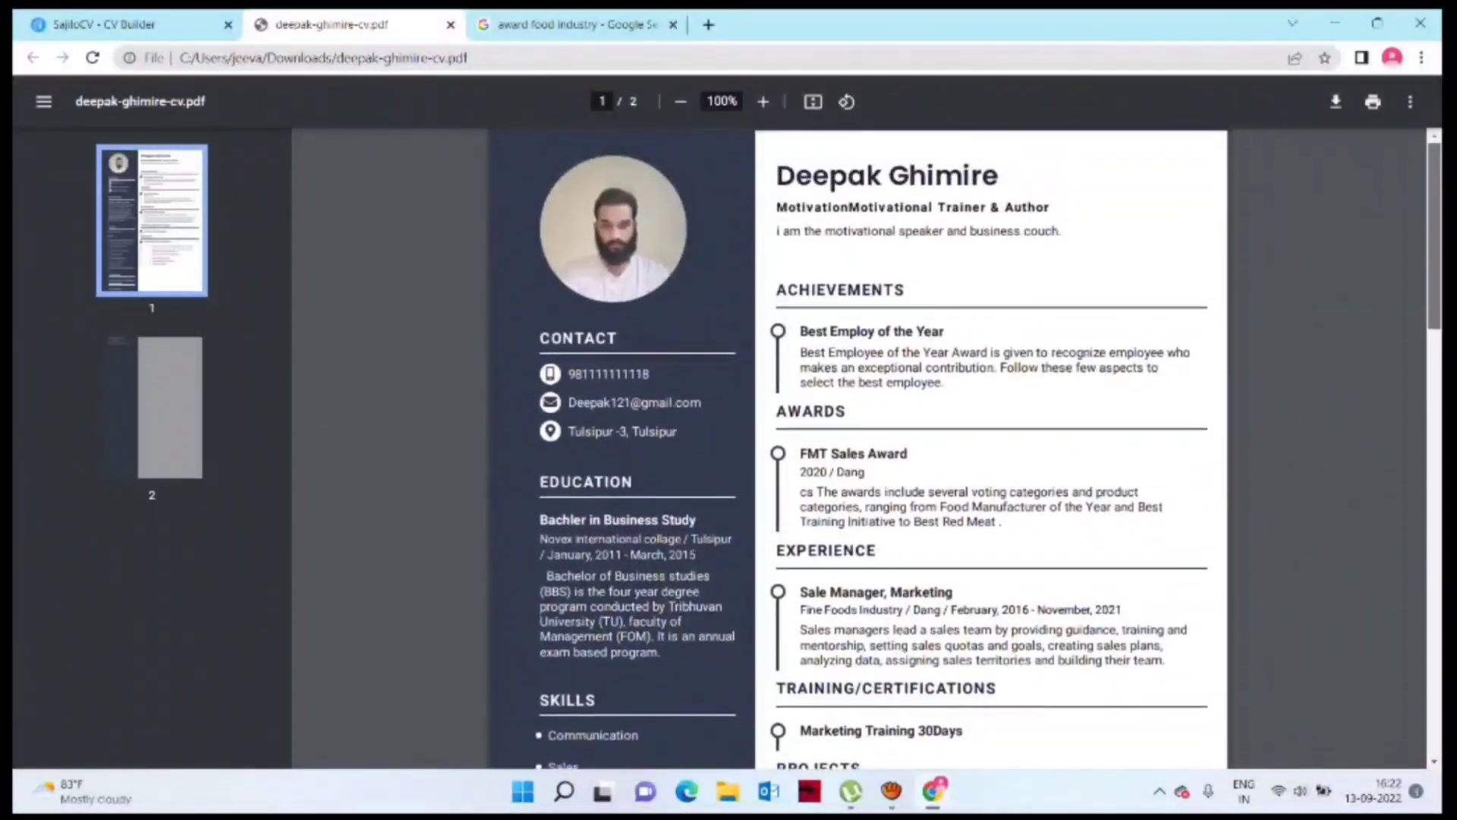
{"action": "scroll", "coordinate": [858, 425], "scroll_direction": "down", "scroll_amount": 2}
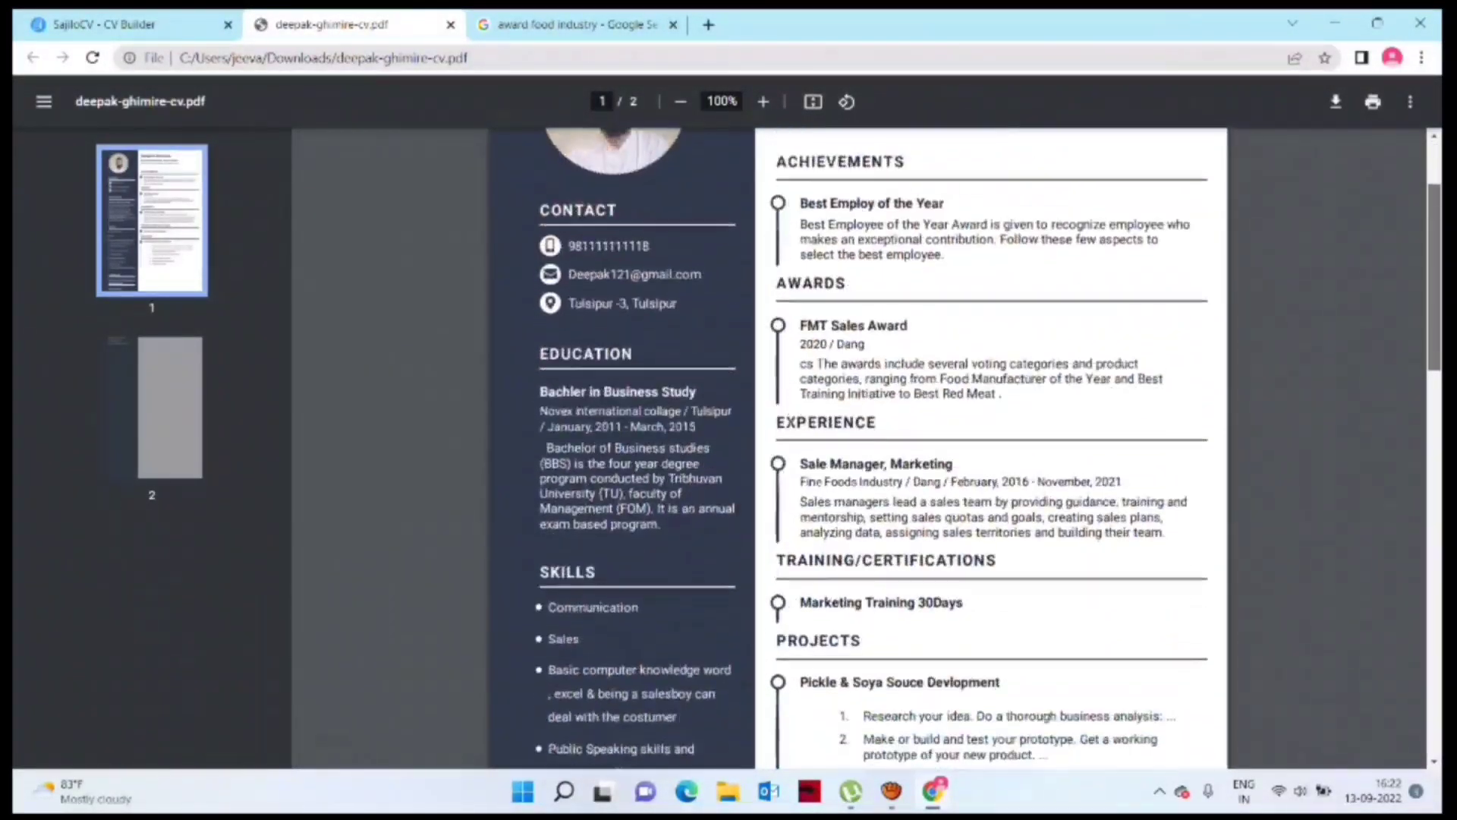